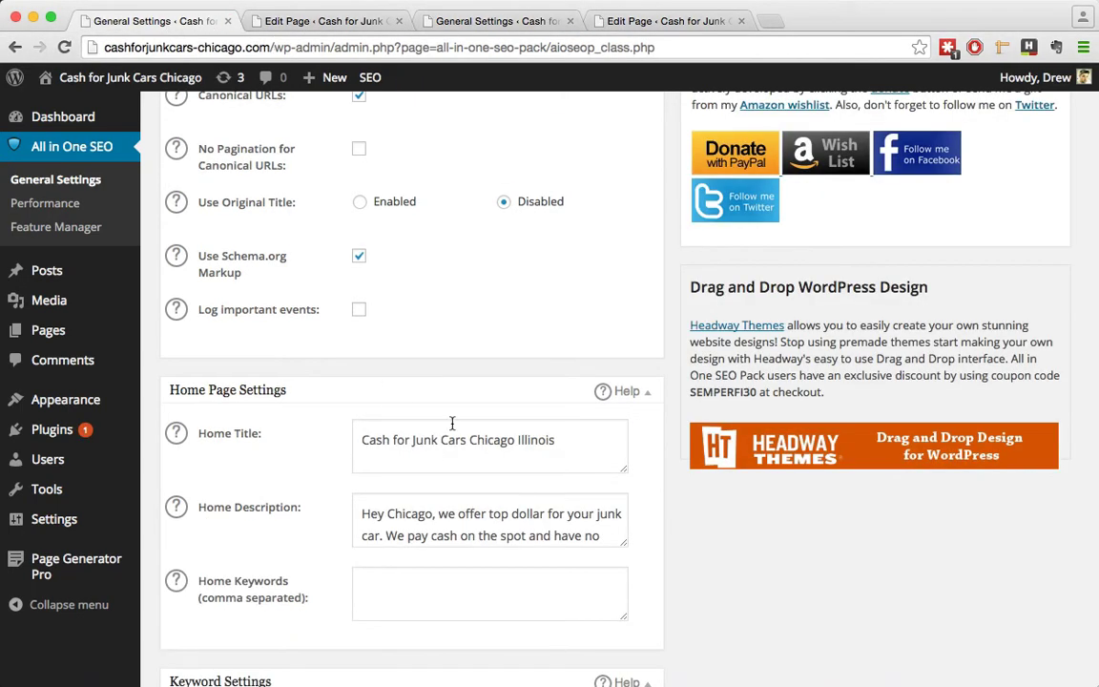
Step: Copy the Home Title text from the Chicago site's All in One SEO home page settings
scroll(486, 456, "down", 5)
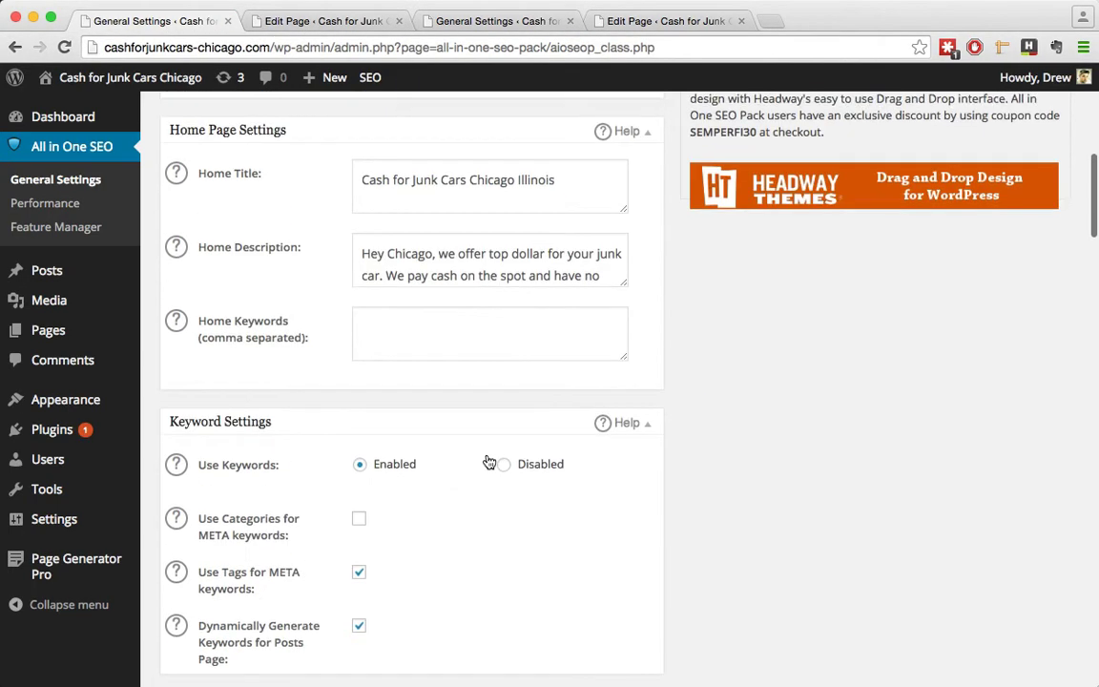
scroll(484, 482, "up", 5)
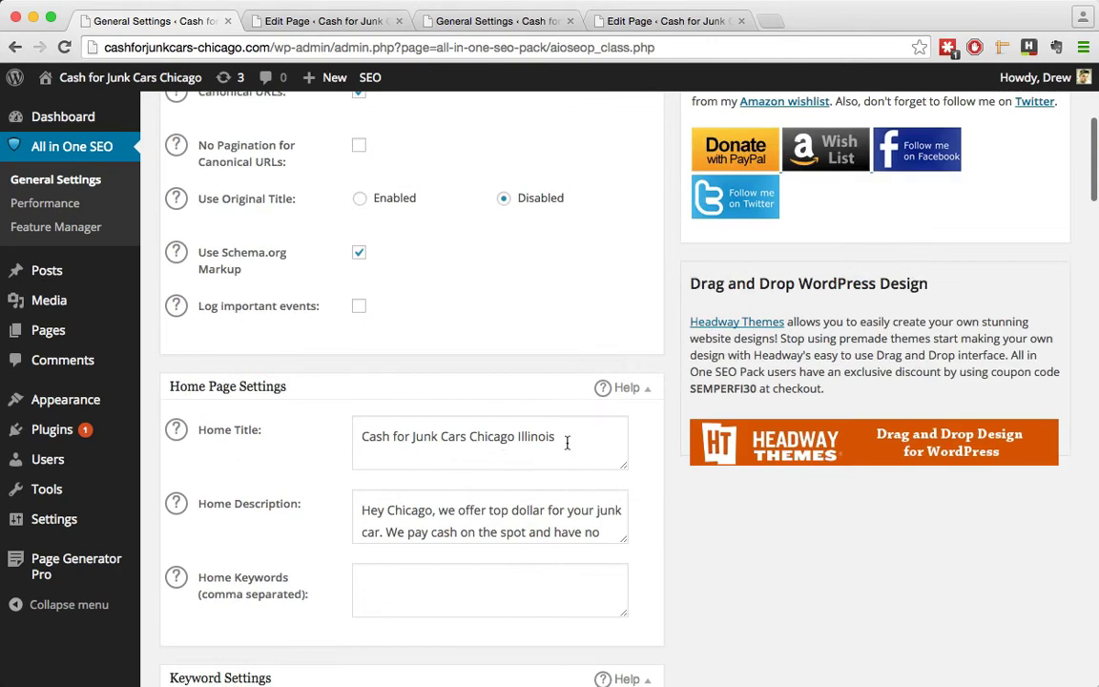
left_click_drag(568, 446, 204, 439)
key("super+c")
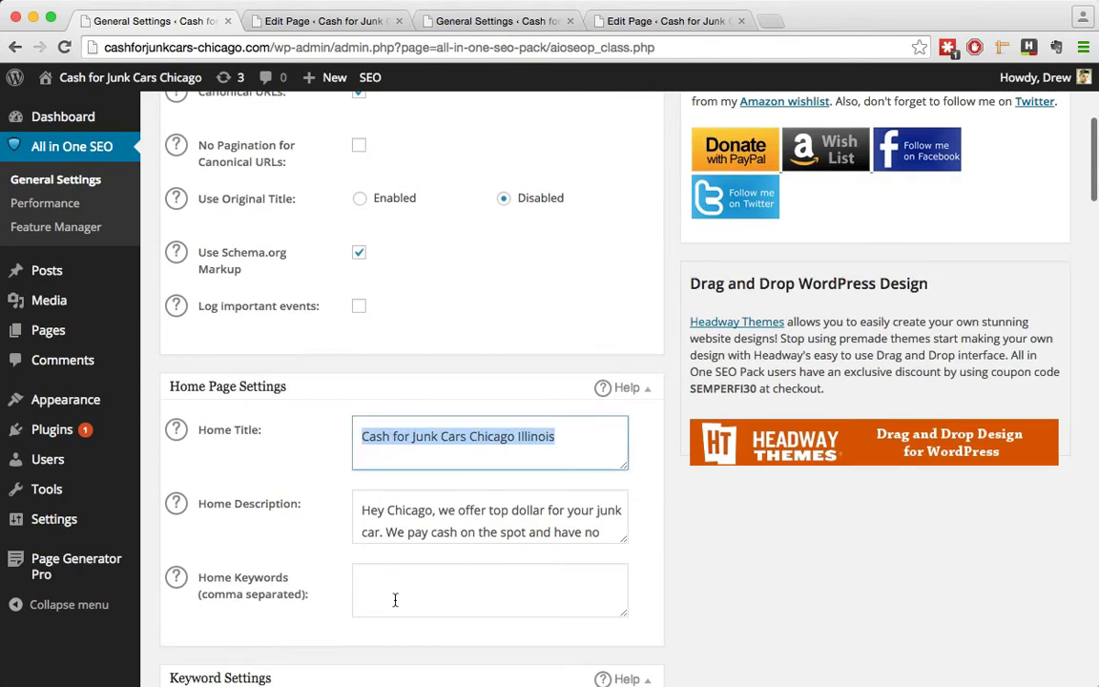
scroll(395, 599, "up", 5)
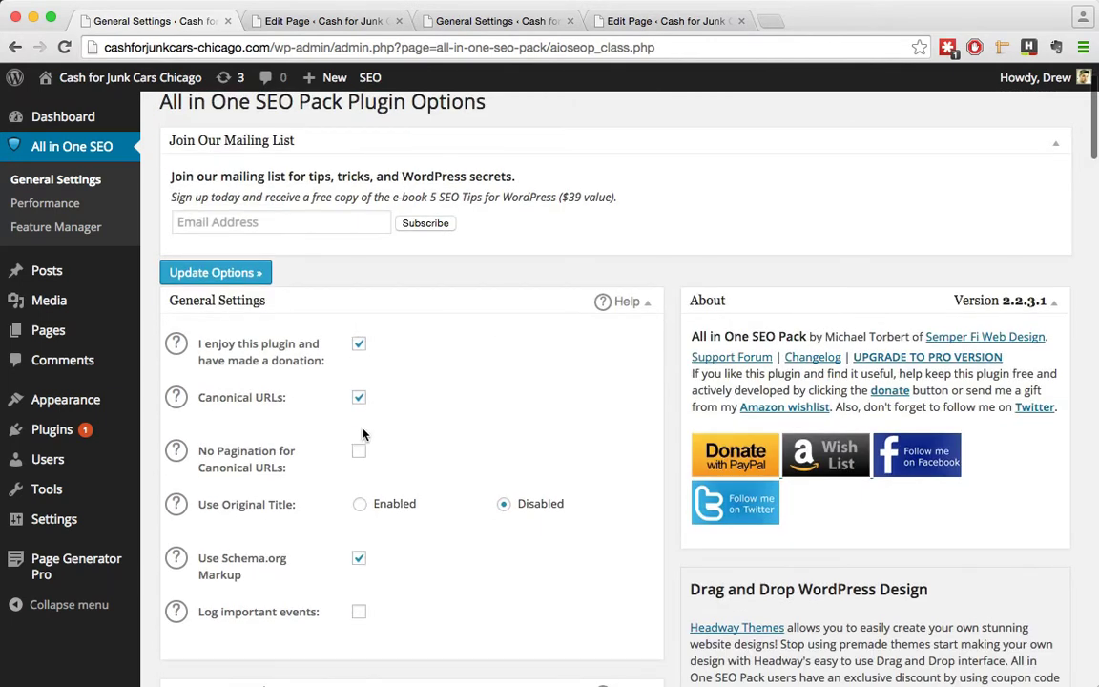
scroll(451, 503, "down", 1)
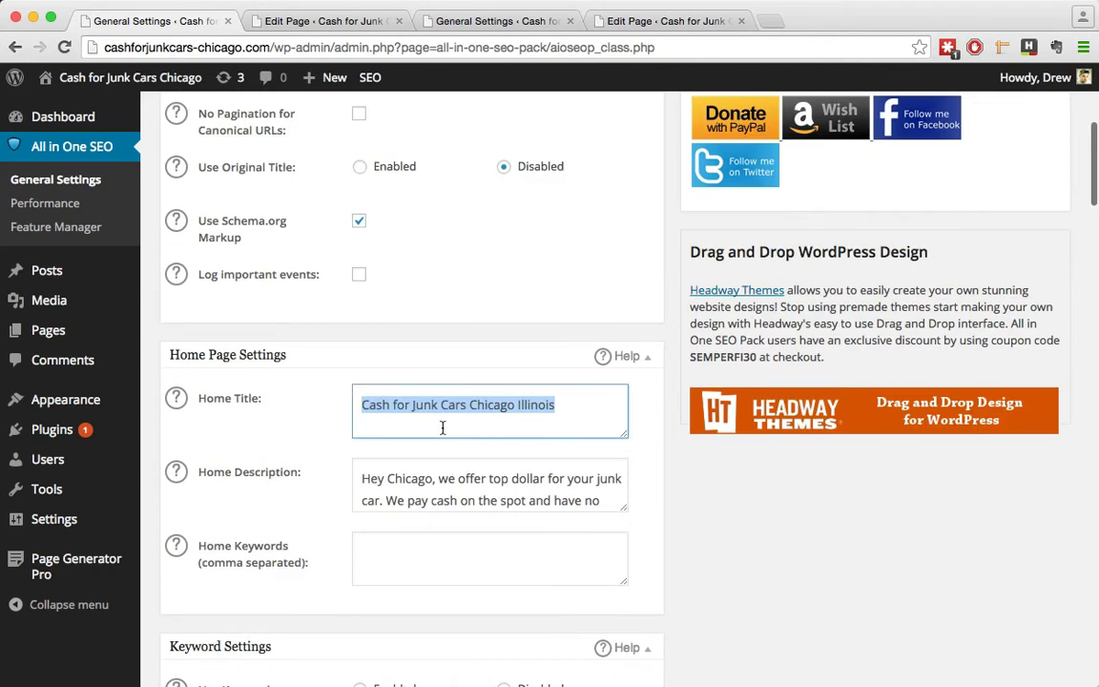
Step: Paste the copied title into the Phoenix site's Home Title and change it to "Cash for Junk Cars Phoenix Arizona"
left_click(314, 21)
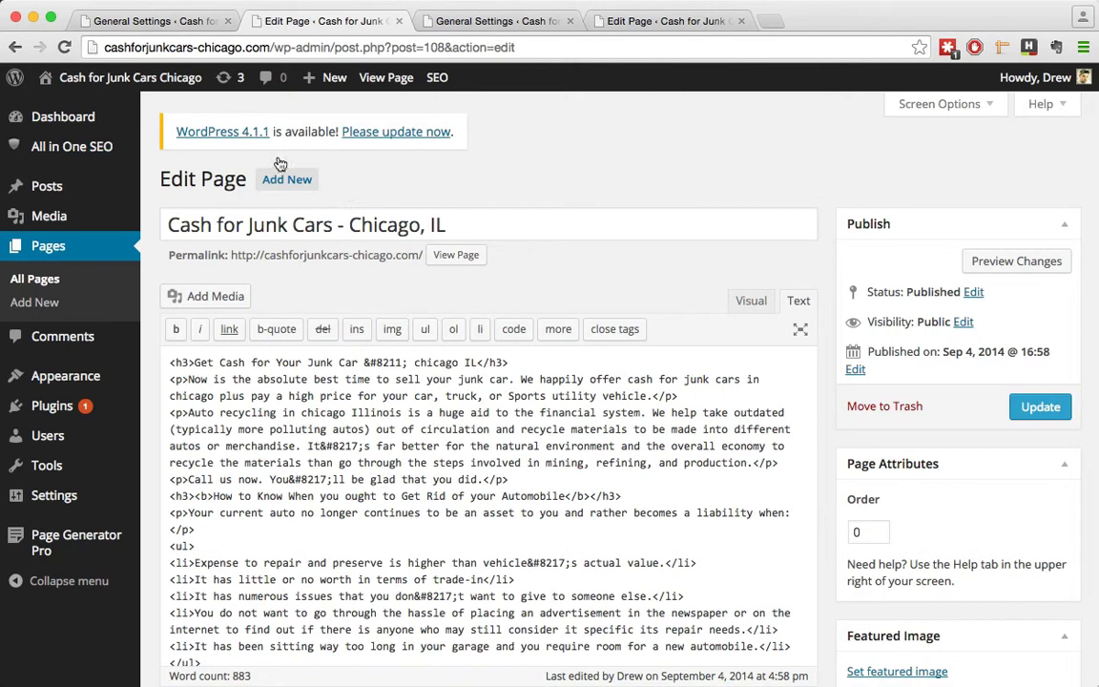
left_click(496, 21)
left_click(420, 430)
key("super+v")
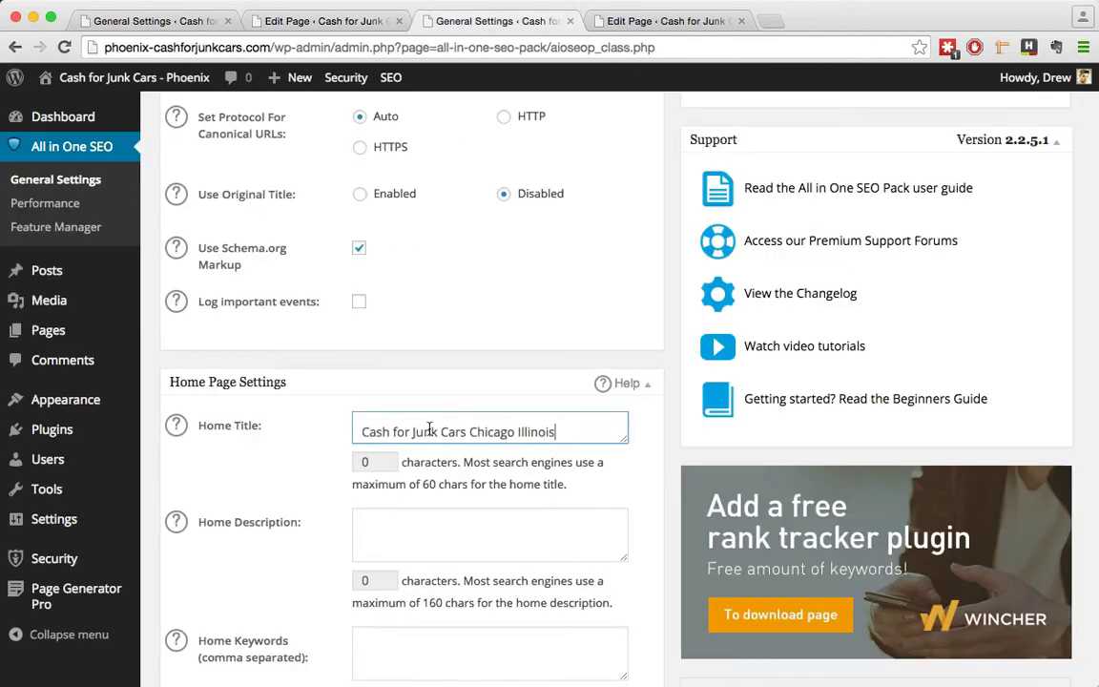
left_click_drag(554, 431, 475, 434)
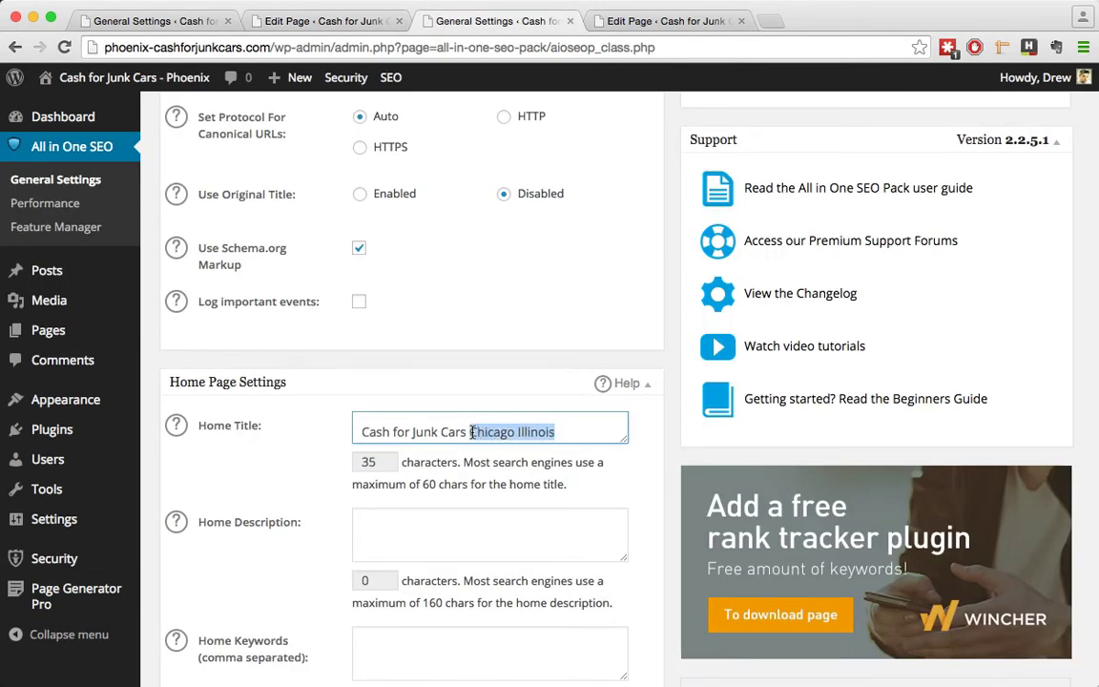
type("Phe")
type("oenix Arizona")
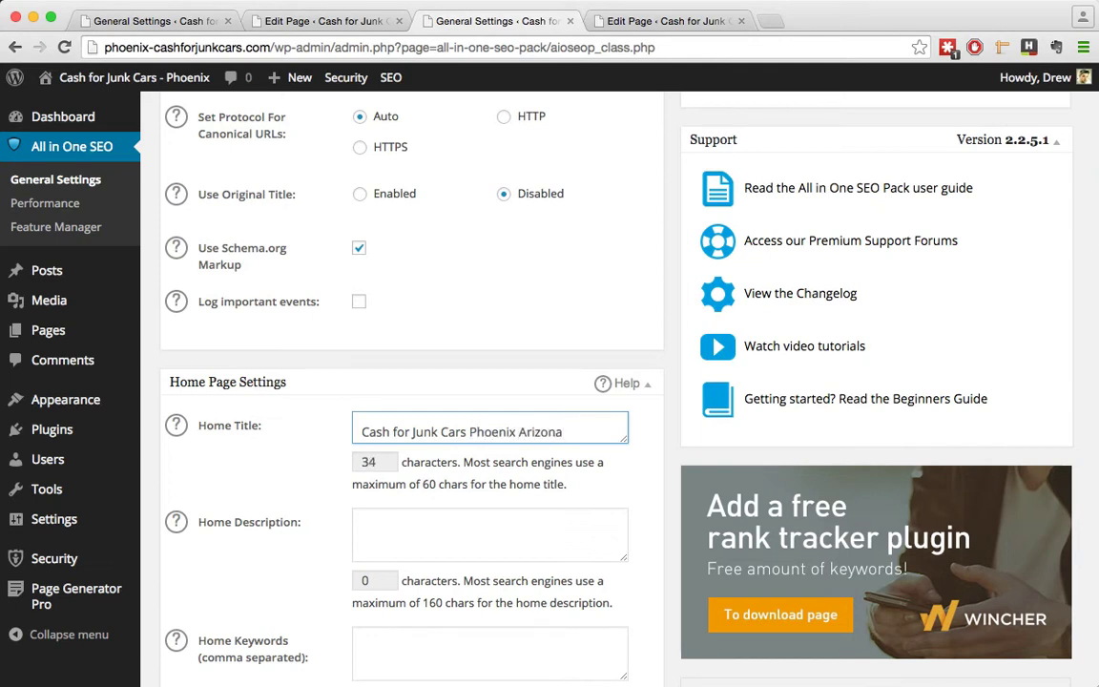
Step: Copy the Chicago site's Home Description into the empty Home Description of the Phoenix site
left_click(205, 20)
left_click(460, 500)
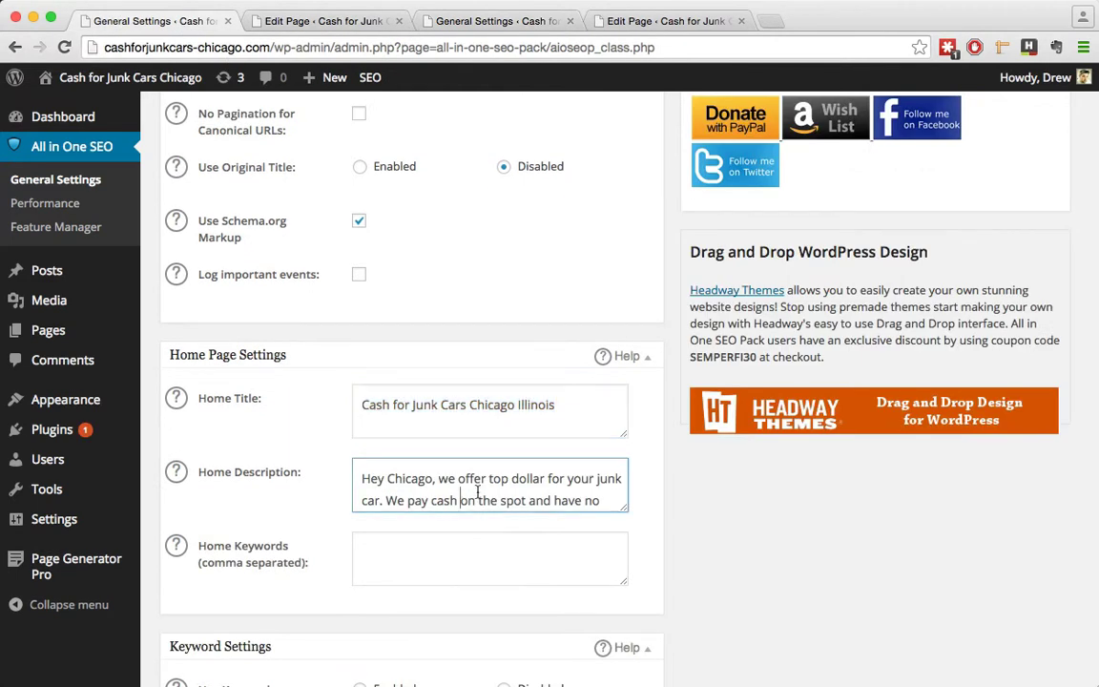
triple_click(532, 475)
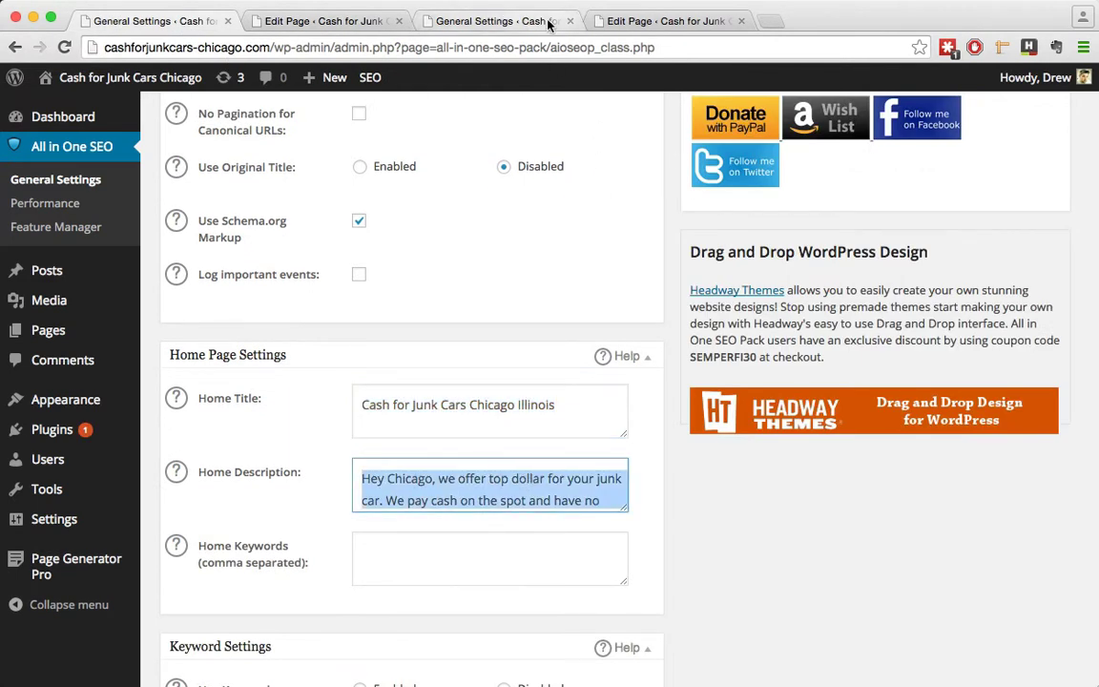
left_click(495, 20)
left_click(496, 534)
type("Hey Chicago, we offer top dollar for your junk car. We pay cash on the spot and have no hidden fees.")
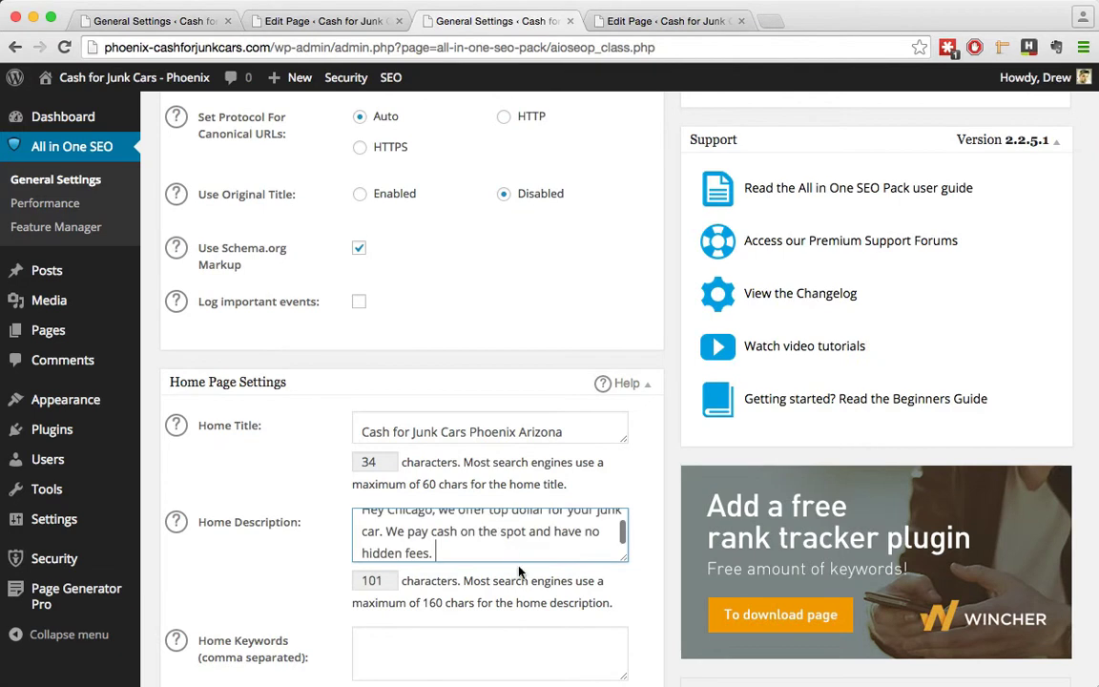
Step: Replace "Chicago" with "Phoenix" in the Phoenix site's Home Description
scroll(471, 530, "up", 1)
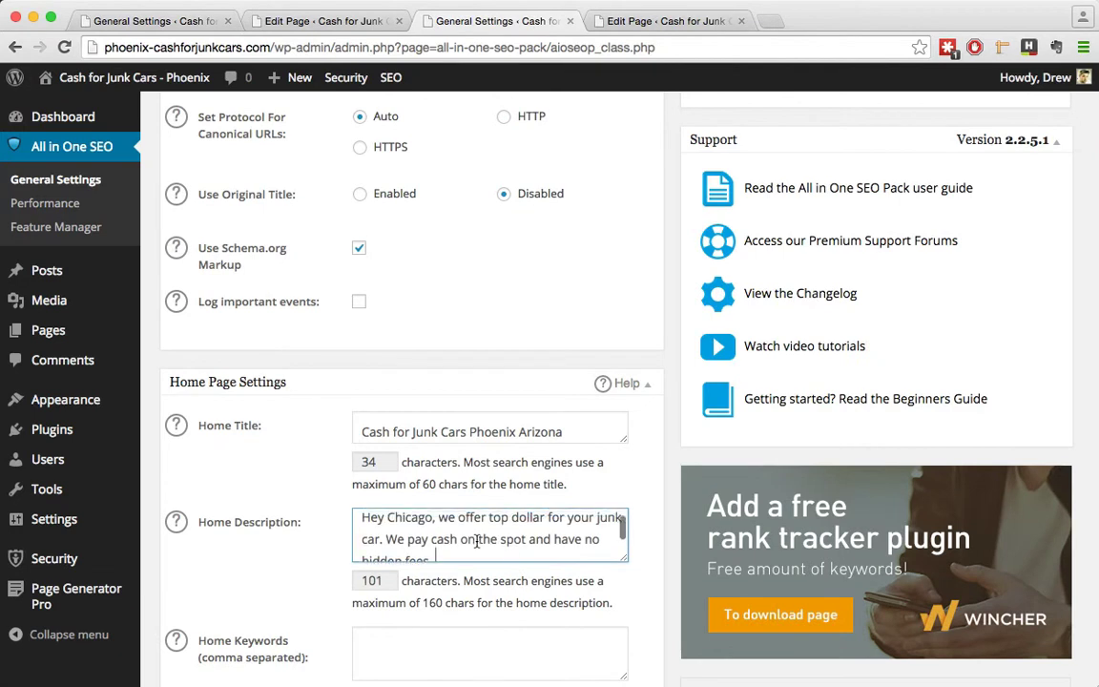
double_click(416, 520)
type("Phoen")
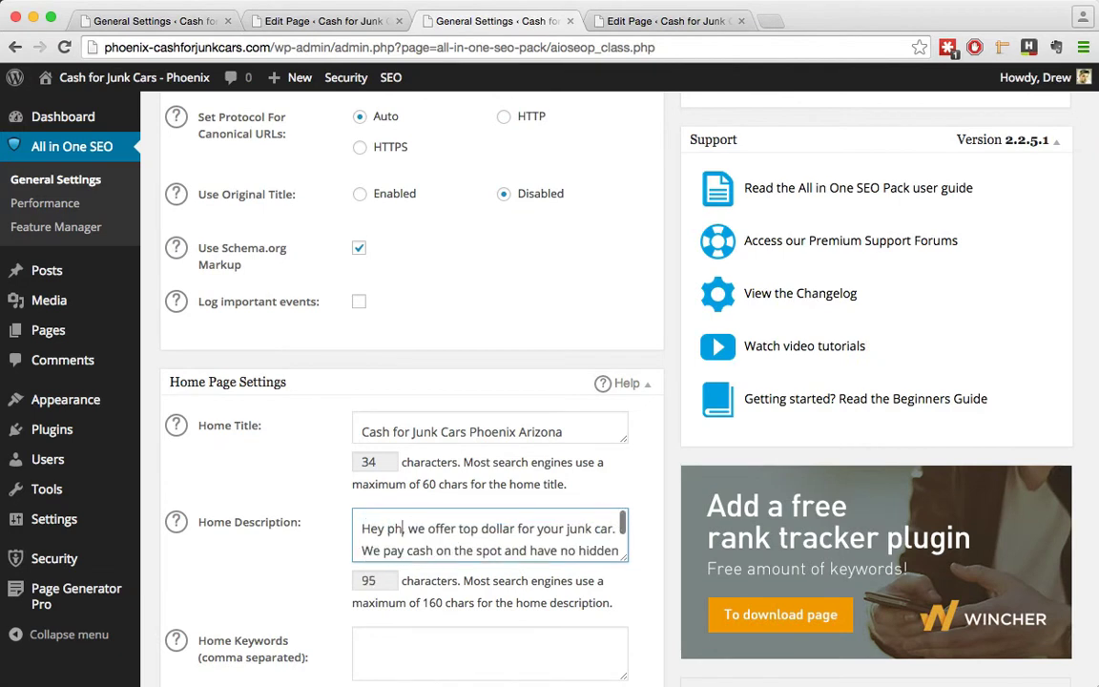
type("ix")
scroll(504, 522, "down", 3)
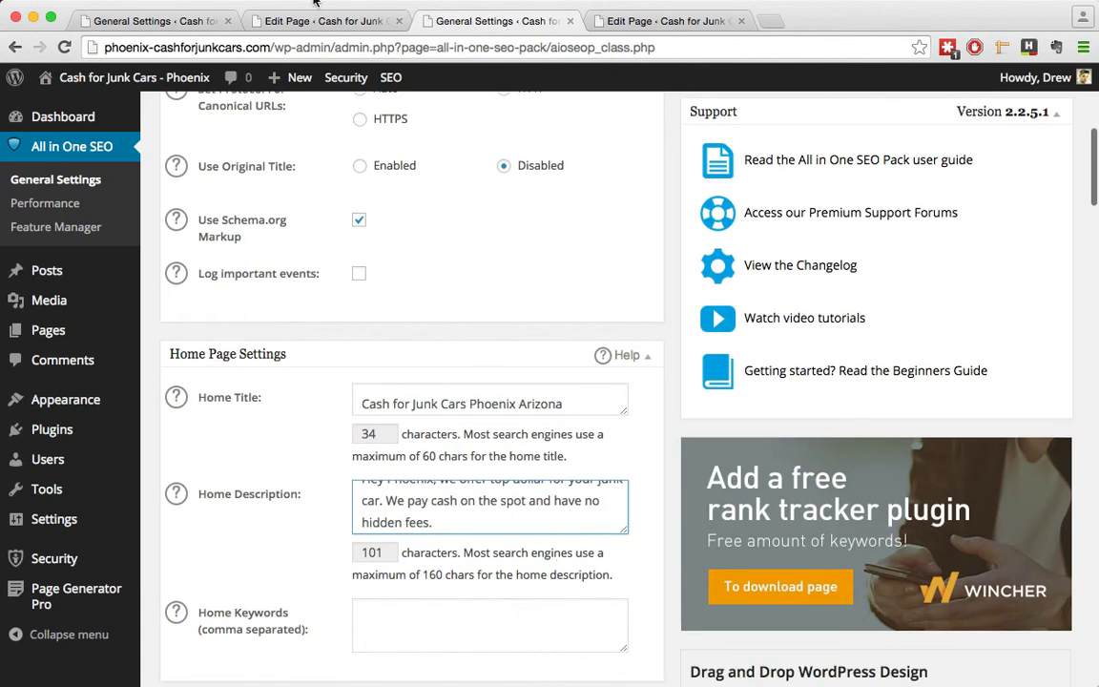
Step: Match the Chicago site's formats on the Phoenix site: set Page Title Format to %page_title% and Post Title Format to %post_title%
left_click(151, 23)
scroll(465, 360, "down", 15)
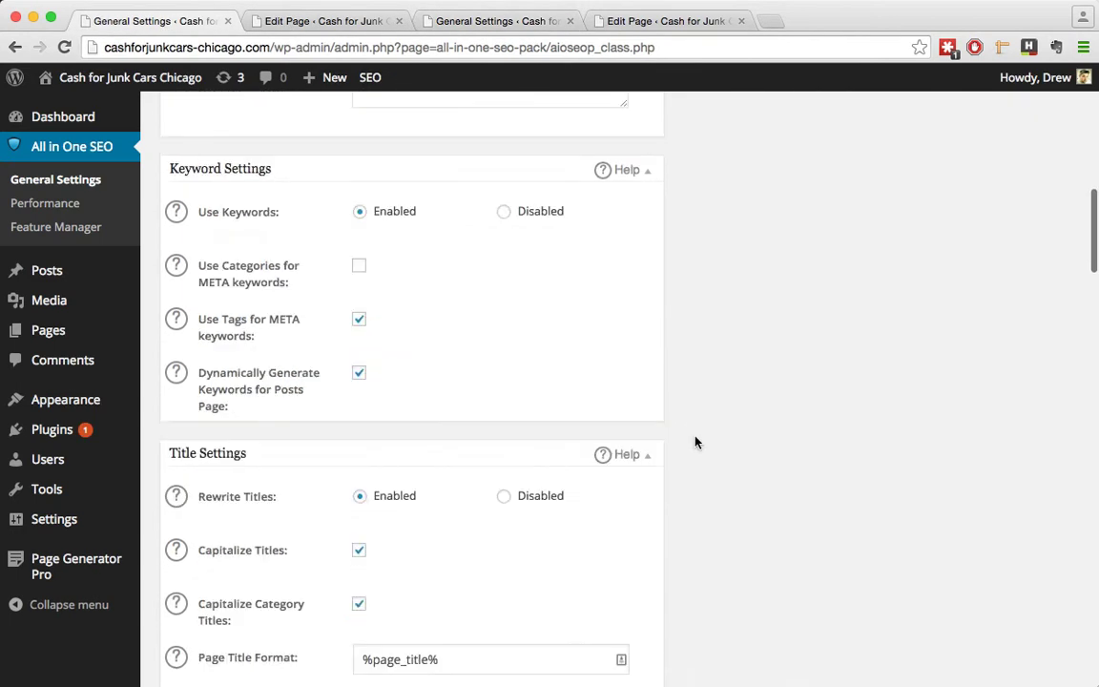
scroll(704, 460, "up", 3)
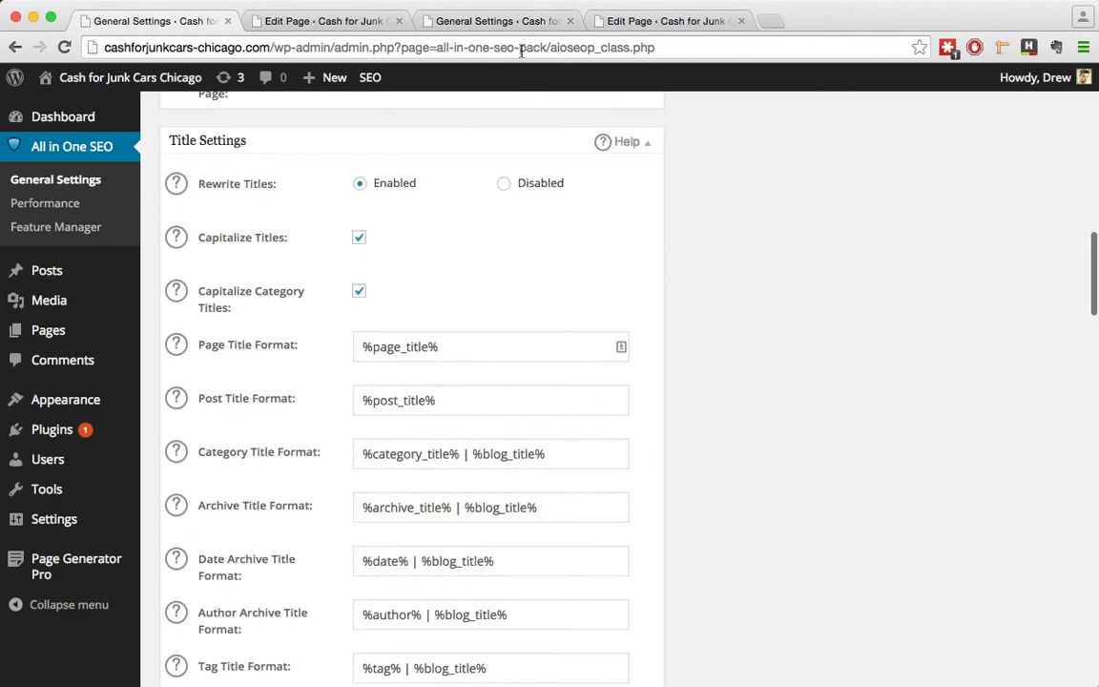
left_click(479, 21)
scroll(734, 415, "down", 10)
left_click_drag(542, 373, 441, 372)
key("BackSpace")
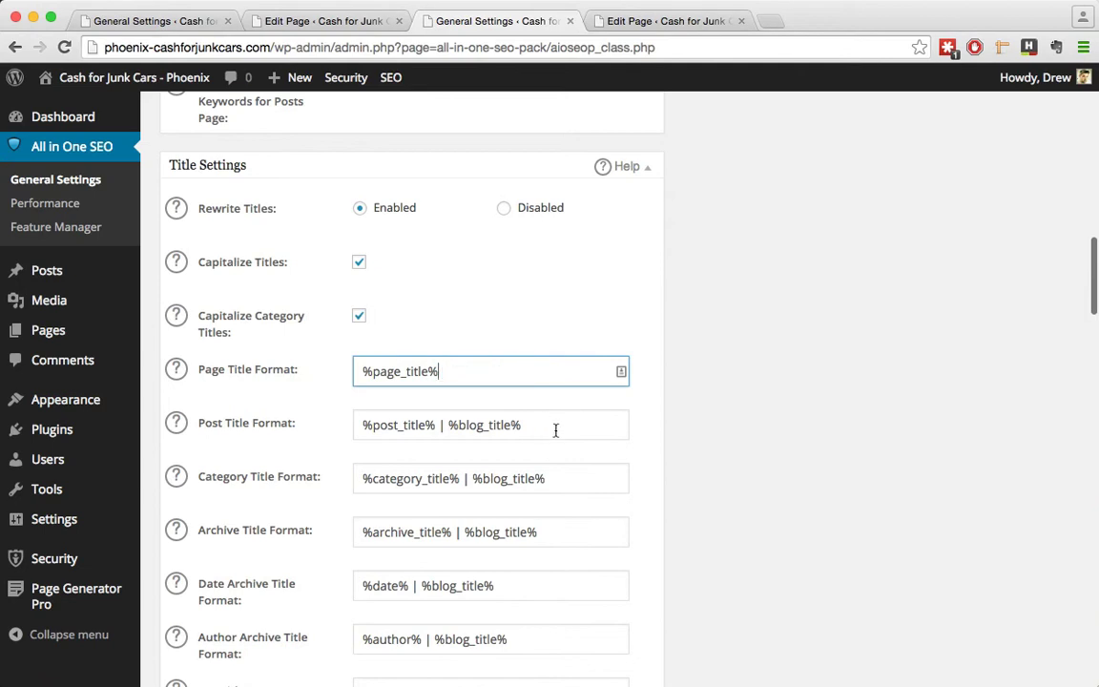
left_click_drag(549, 426, 436, 425)
key("BackSpace")
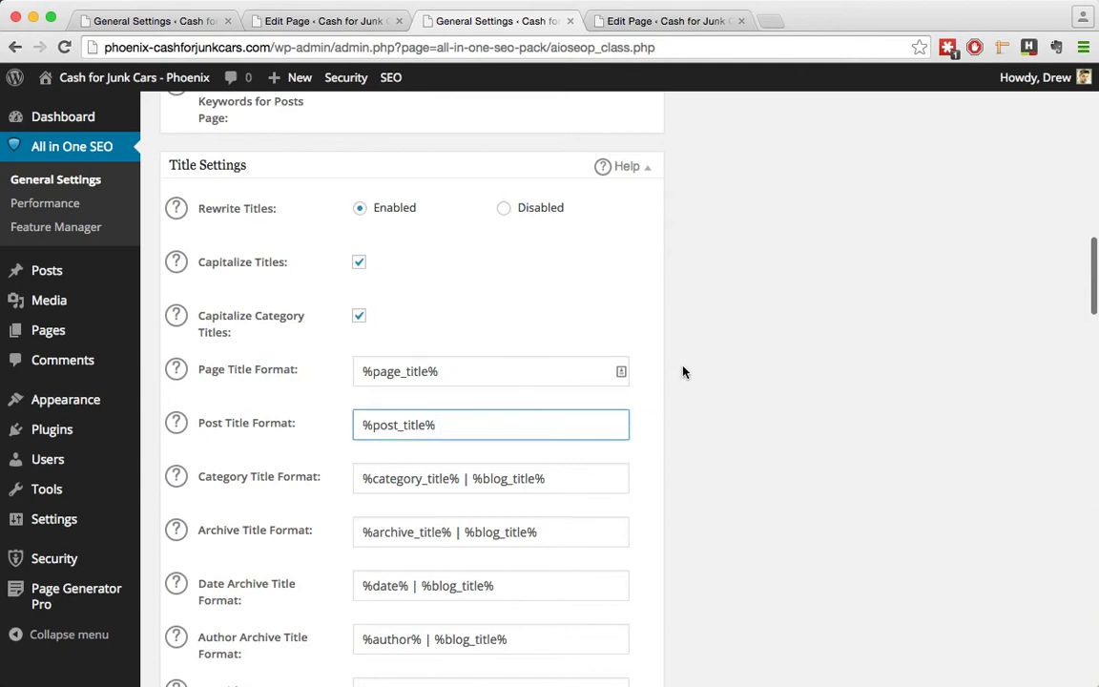
Step: Compare the remaining title formats, custom post type settings and display settings between the Chicago and Phoenix sites
left_click(203, 19)
scroll(640, 326, "down", 5)
scroll(644, 328, "down", 3)
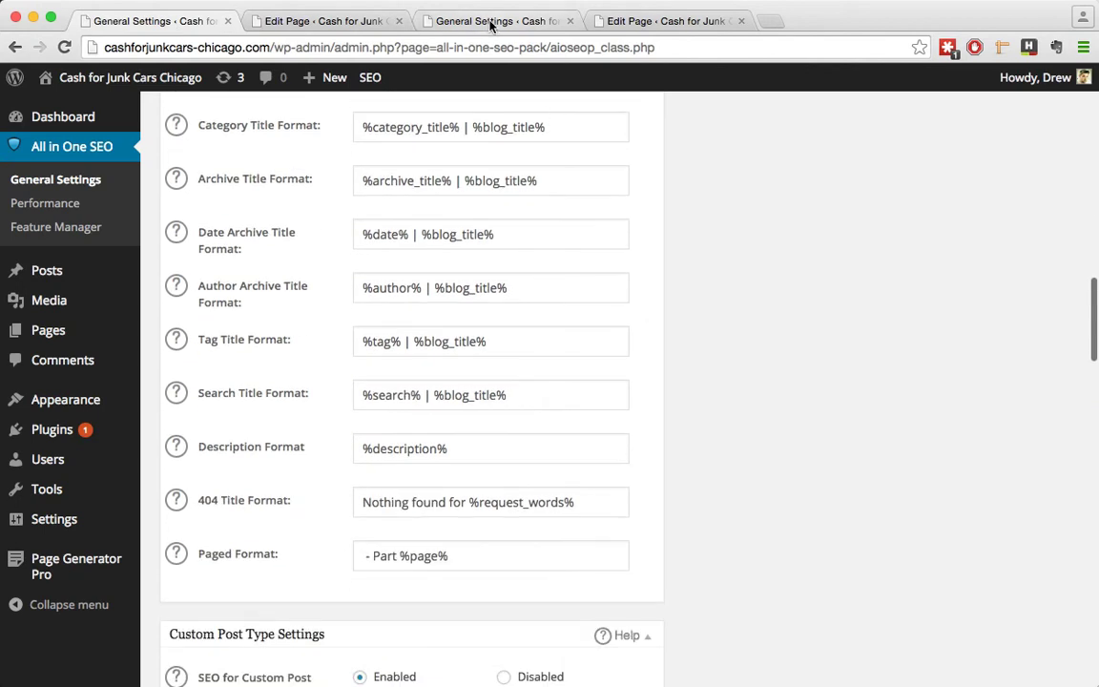
left_click(489, 24)
scroll(735, 339, "down", 7)
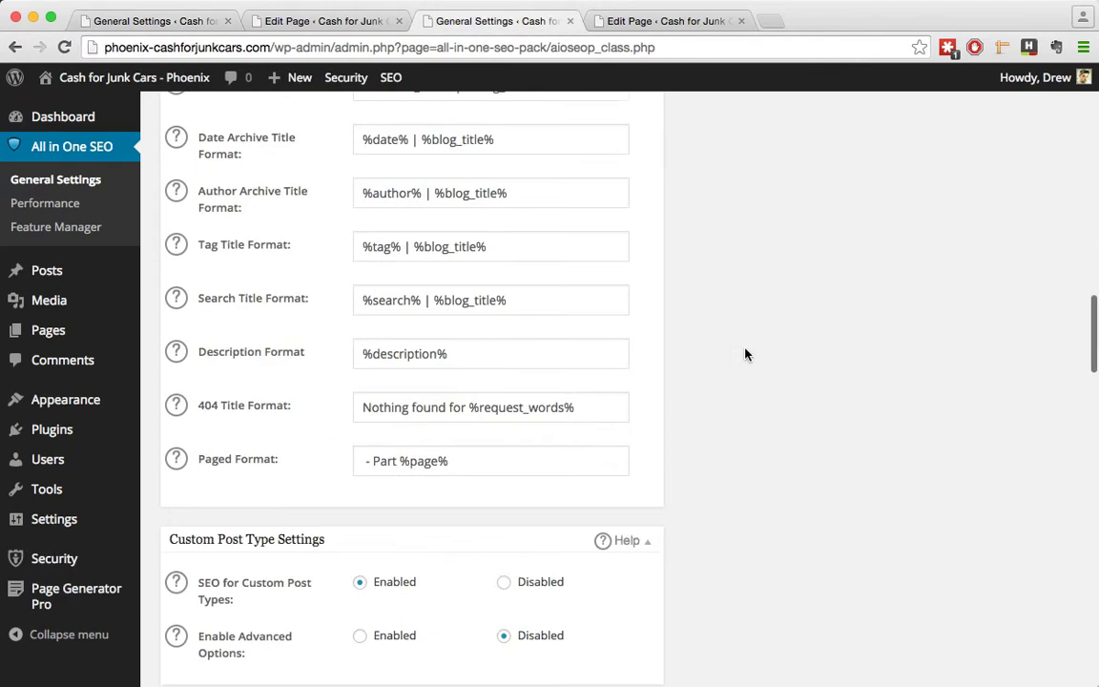
scroll(745, 349, "up", 1)
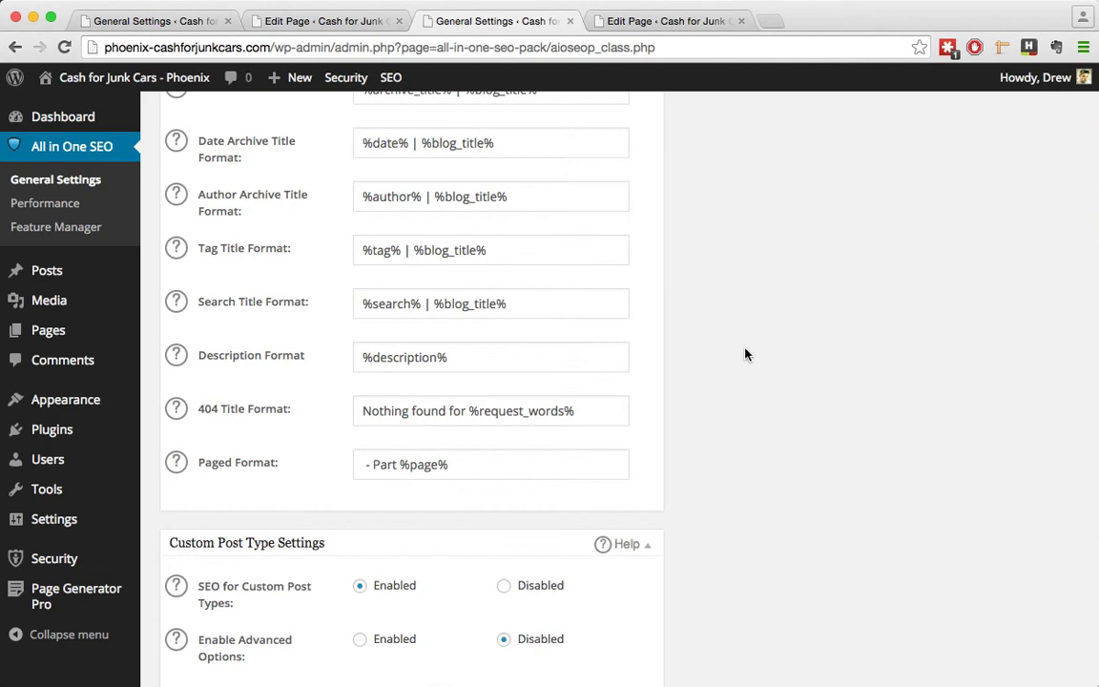
scroll(708, 315, "up", 3)
scroll(708, 315, "down", 6)
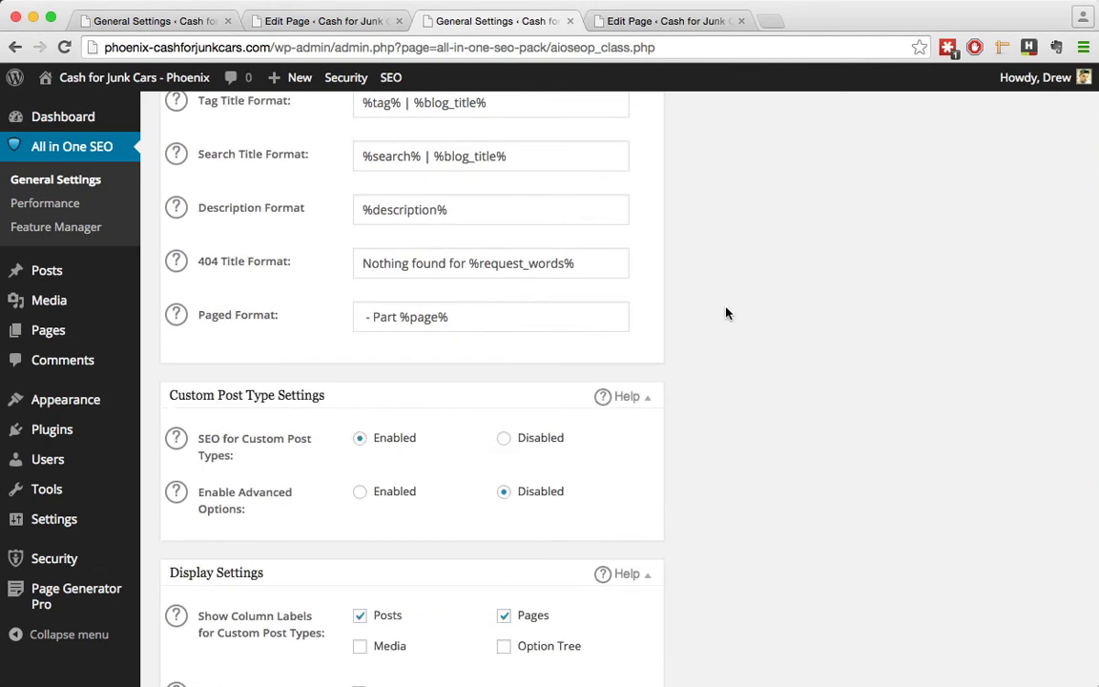
scroll(682, 305, "down", 1)
left_click(292, 21)
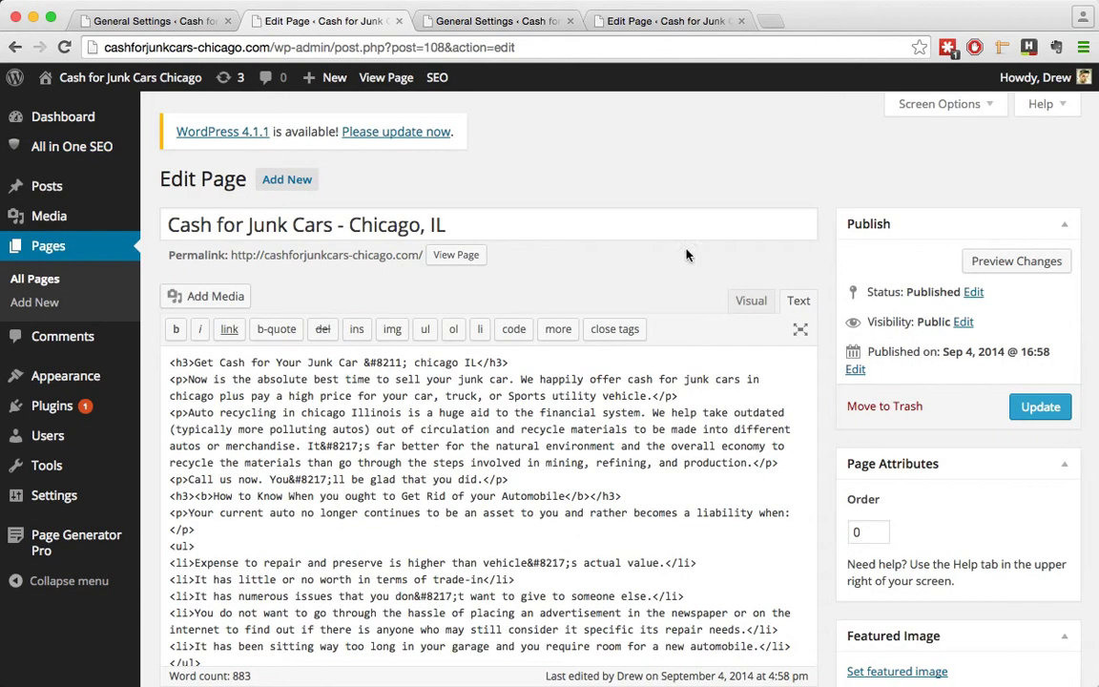
left_click(153, 21)
scroll(637, 262, "down", 6)
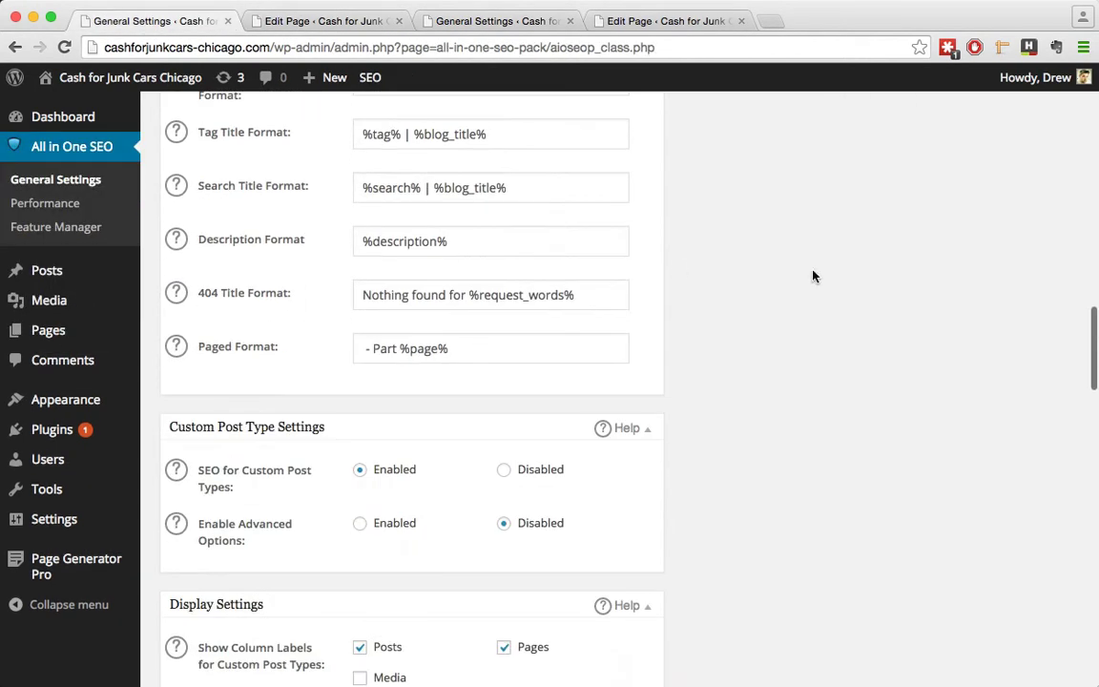
scroll(813, 275, "down", 5)
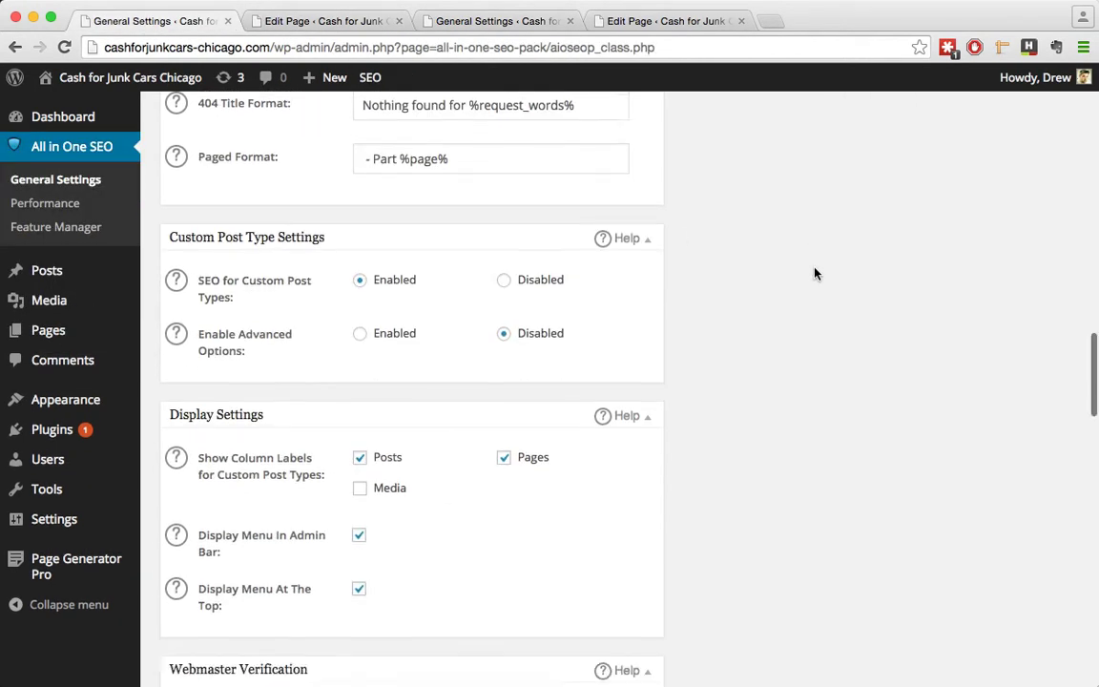
scroll(814, 275, "down", 10)
Step: Update the All in One SEO options on the Chicago site
scroll(814, 274, "up", 11)
scroll(813, 275, "up", 15)
scroll(814, 272, "down", 8)
scroll(815, 272, "up", 8)
left_click(235, 359)
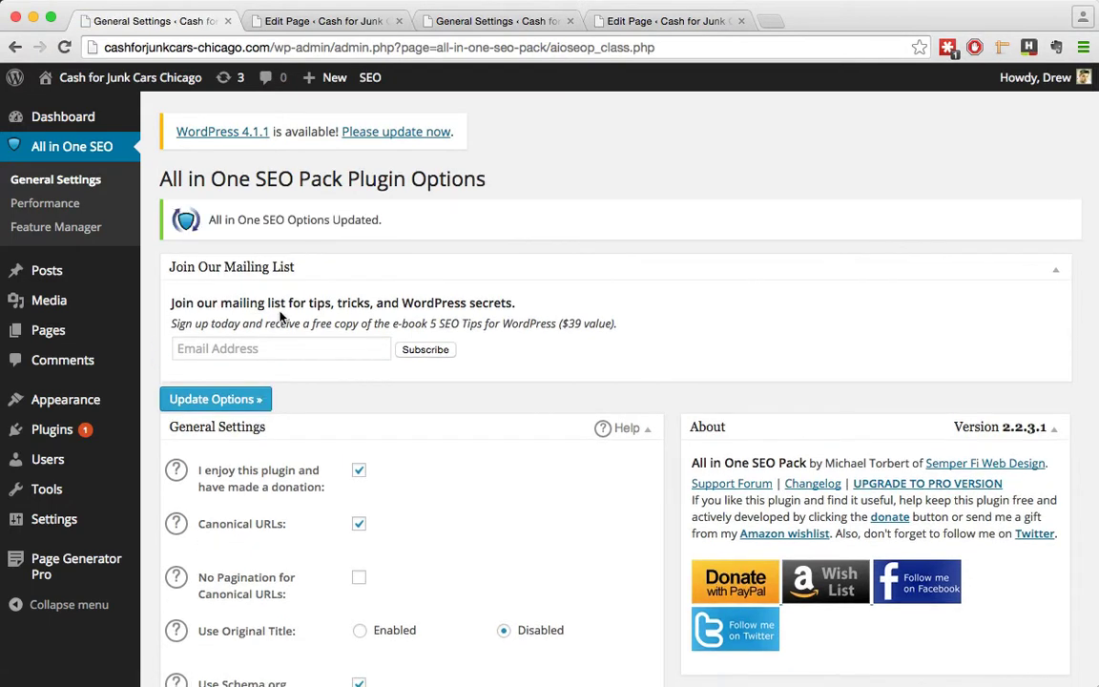
Step: Open the iThemes Security dashboard on the Phoenix site and dismiss the Important First Steps notice
mouse_move(63, 428)
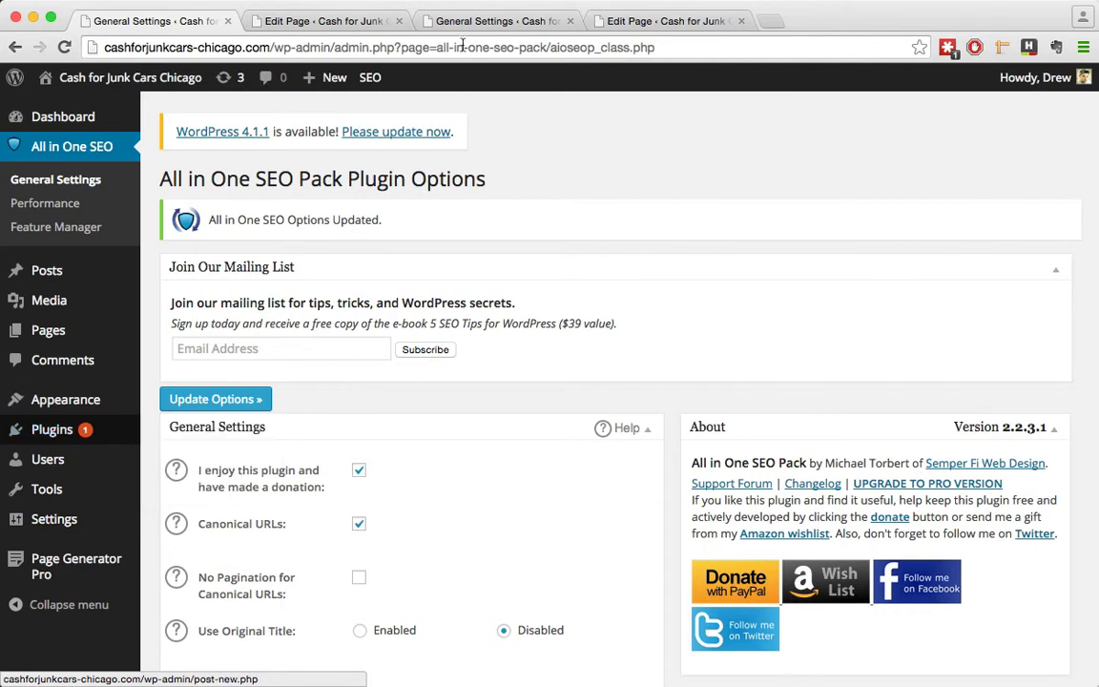
left_click(492, 21)
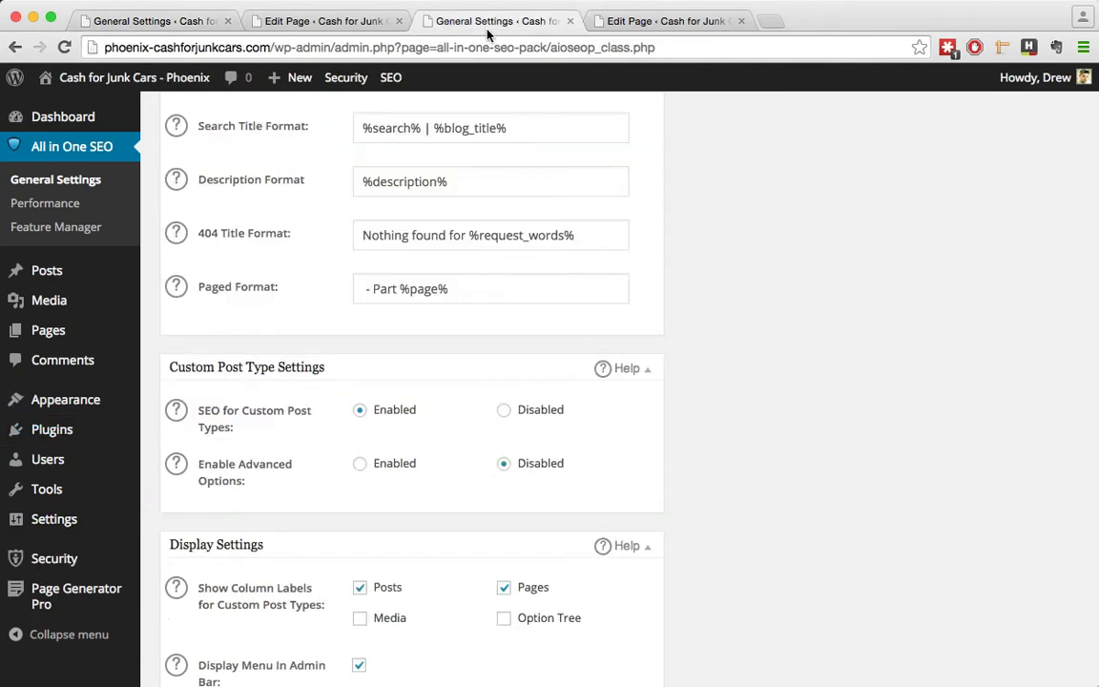
left_click(77, 563)
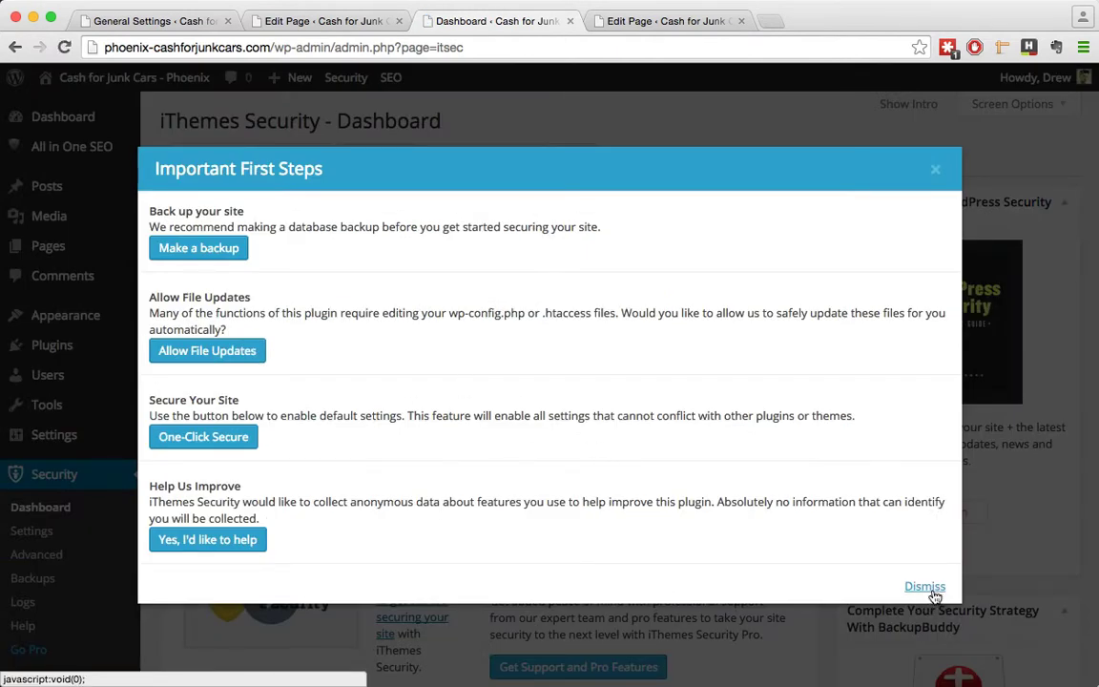
left_click(924, 586)
left_click(292, 162)
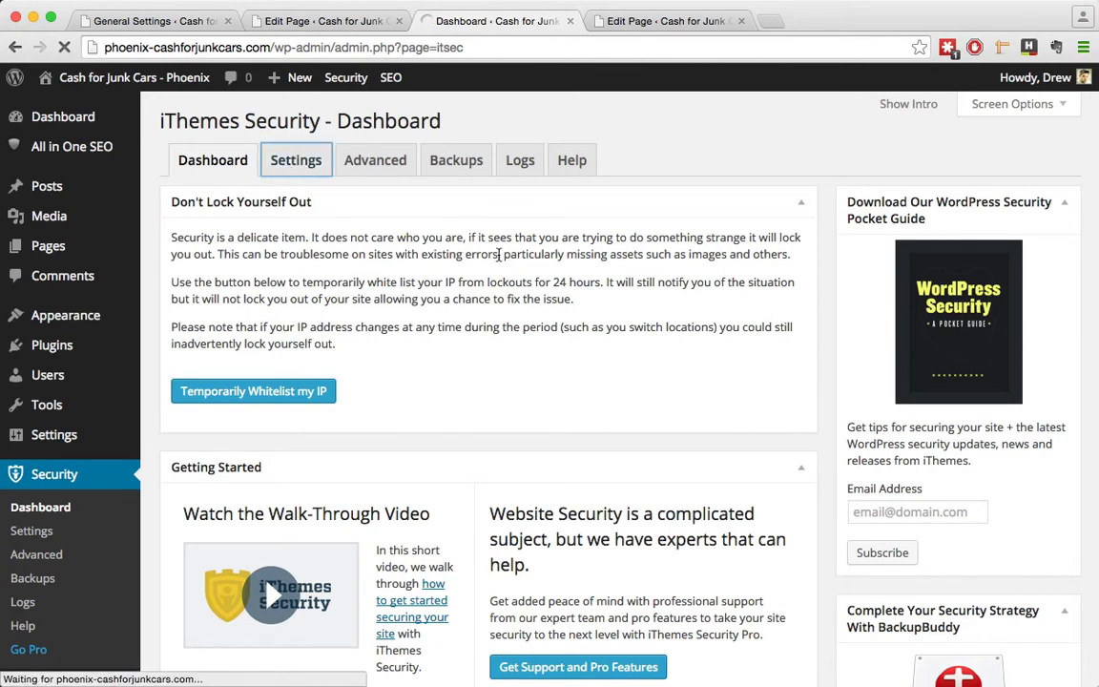
Step: Examine the iThemes Security dashboard's prioritized security issues, file permissions and system information
scroll(613, 436, "down", 8)
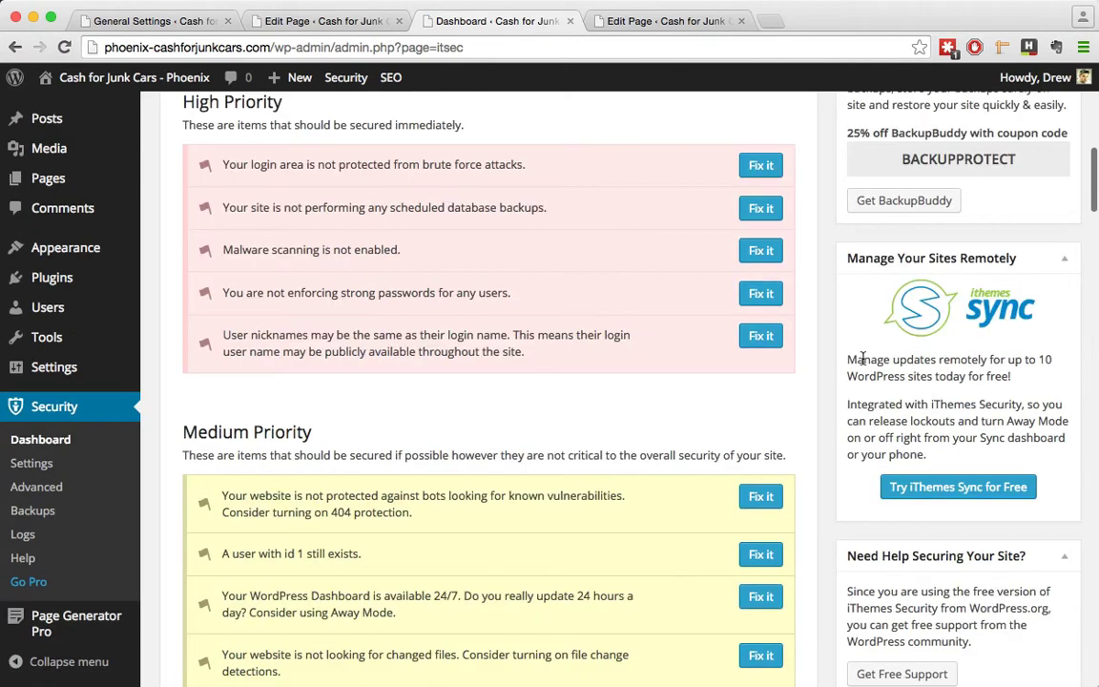
scroll(861, 357, "up", 4)
scroll(863, 364, "down", 10)
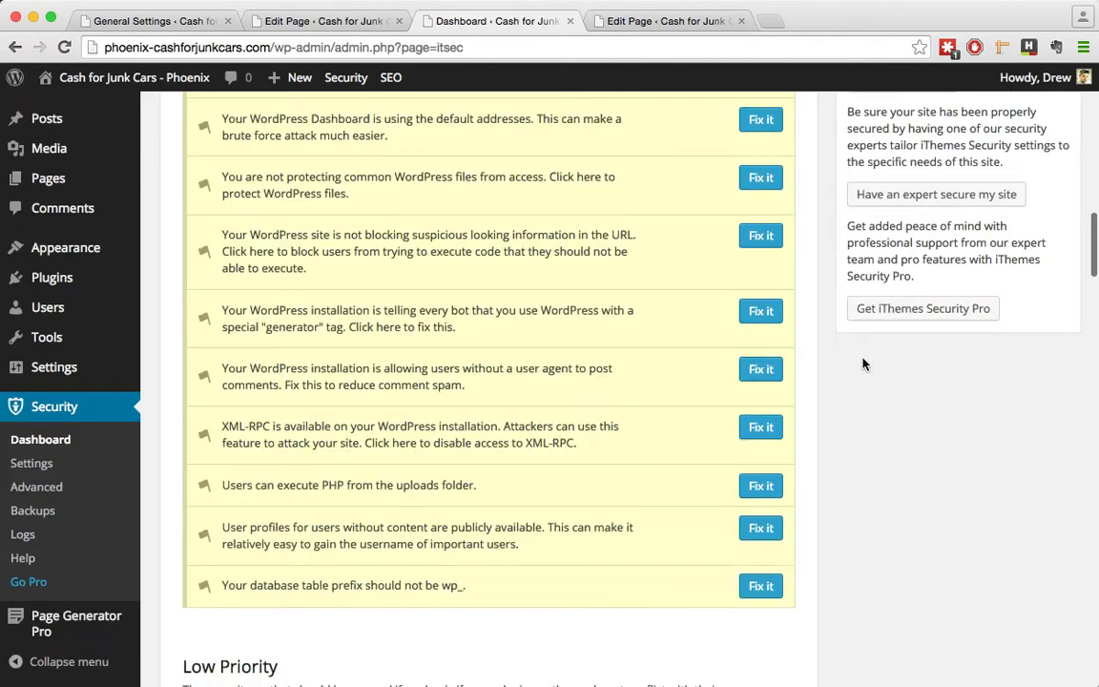
scroll(863, 363, "down", 20)
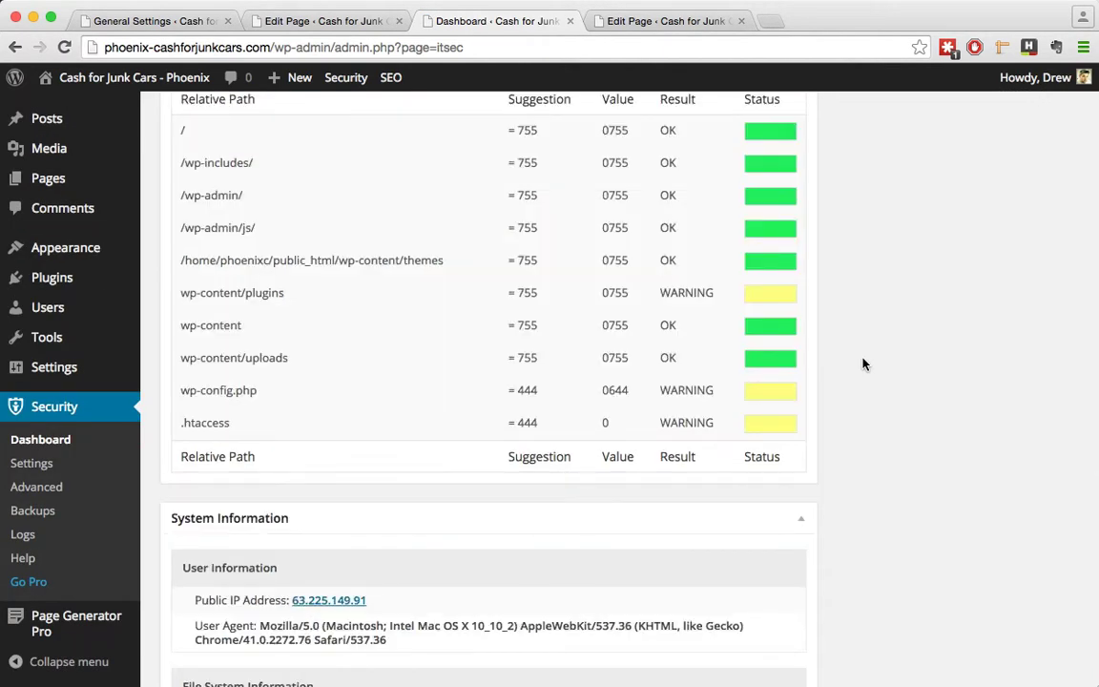
scroll(863, 364, "down", 6)
scroll(863, 363, "up", 20)
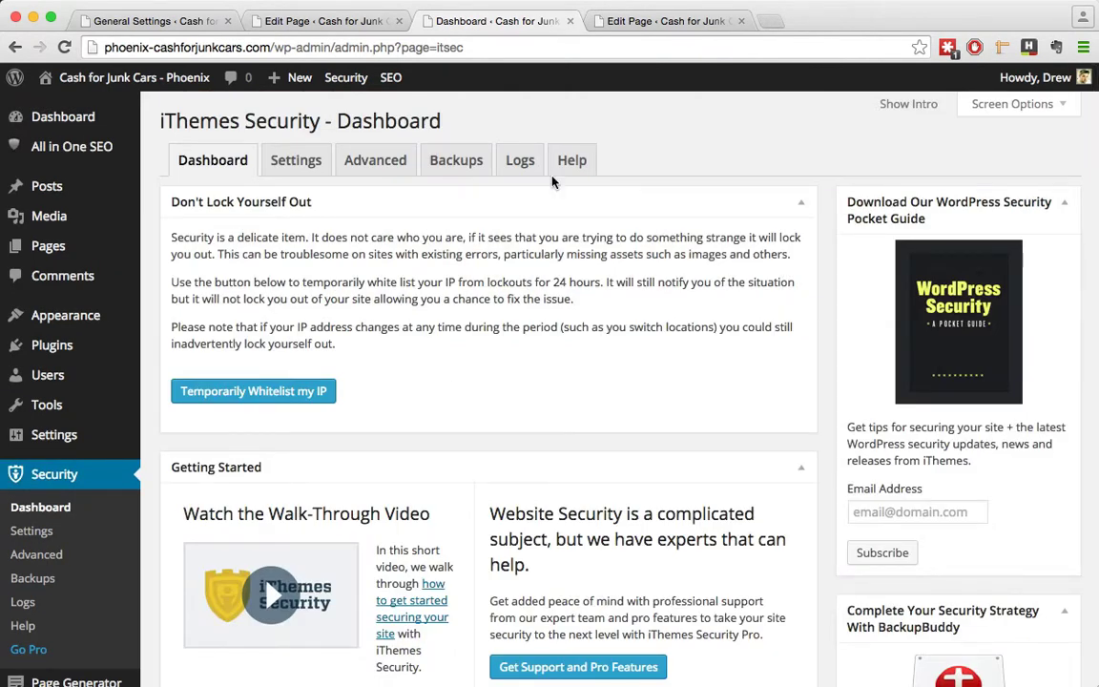
Step: In the iThemes Security global settings, allow the plugin to write to wp-config.php and .htaccess
left_click(314, 167)
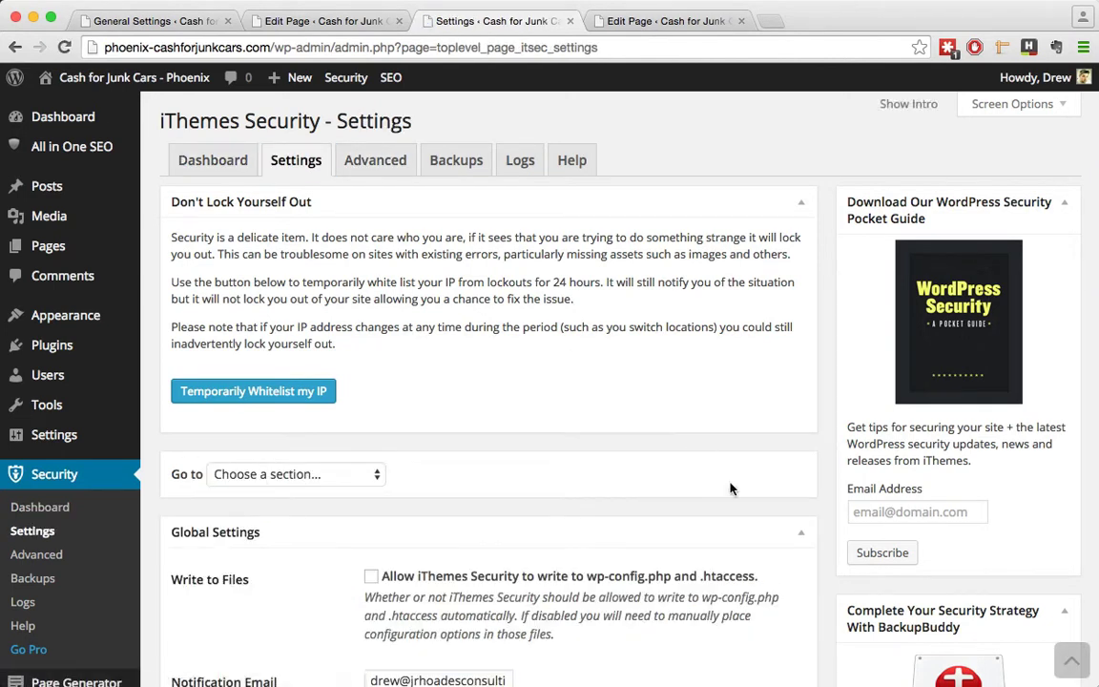
scroll(704, 454, "down", 5)
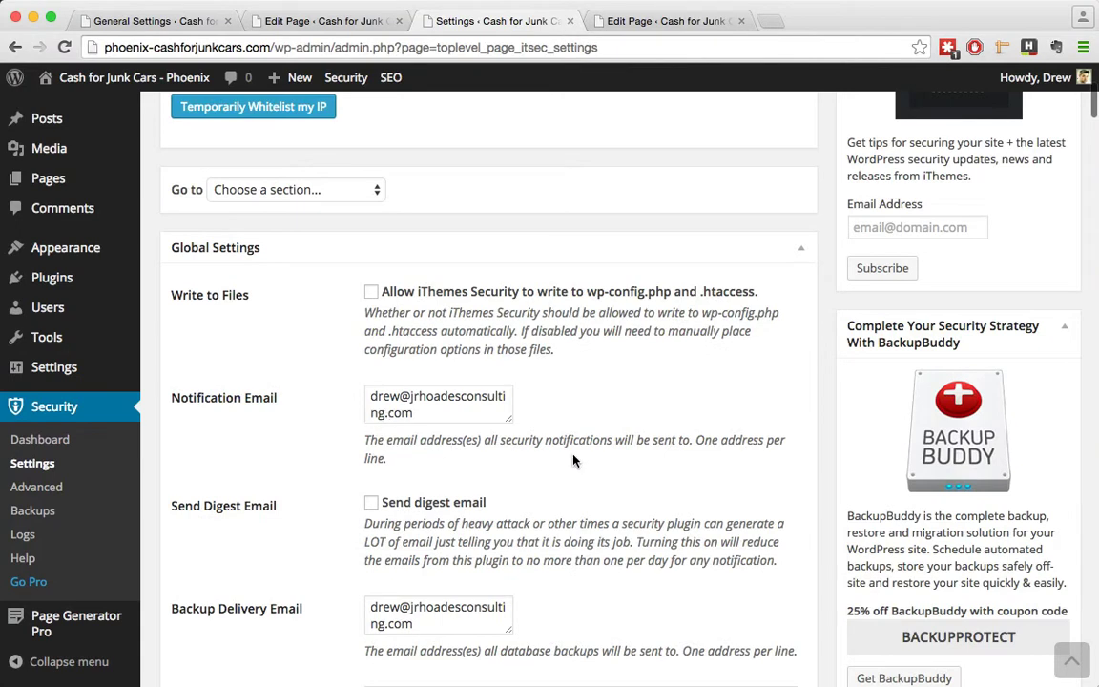
scroll(502, 479, "down", 2)
scroll(768, 437, "down", 4)
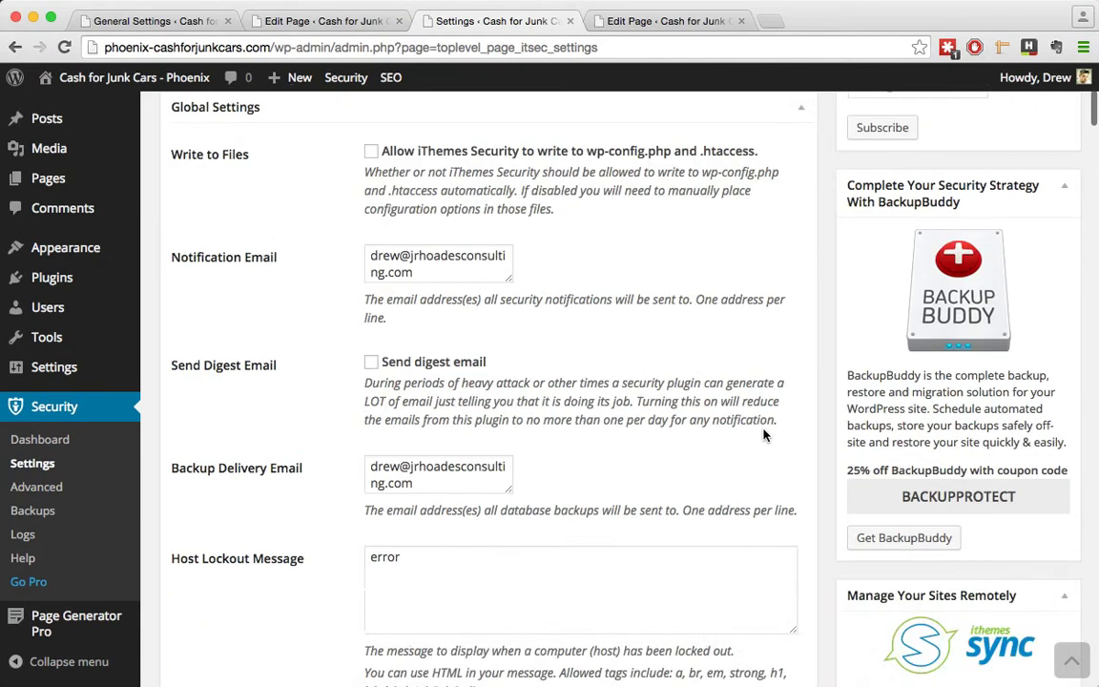
scroll(741, 391, "down", 7)
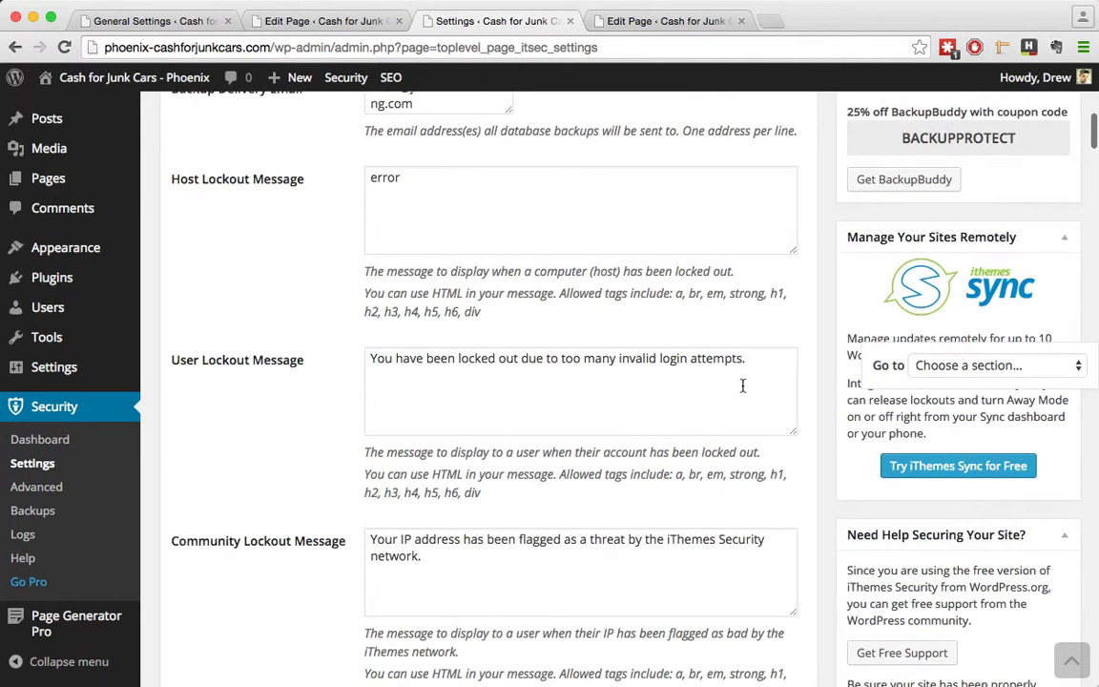
scroll(756, 477, "down", 6)
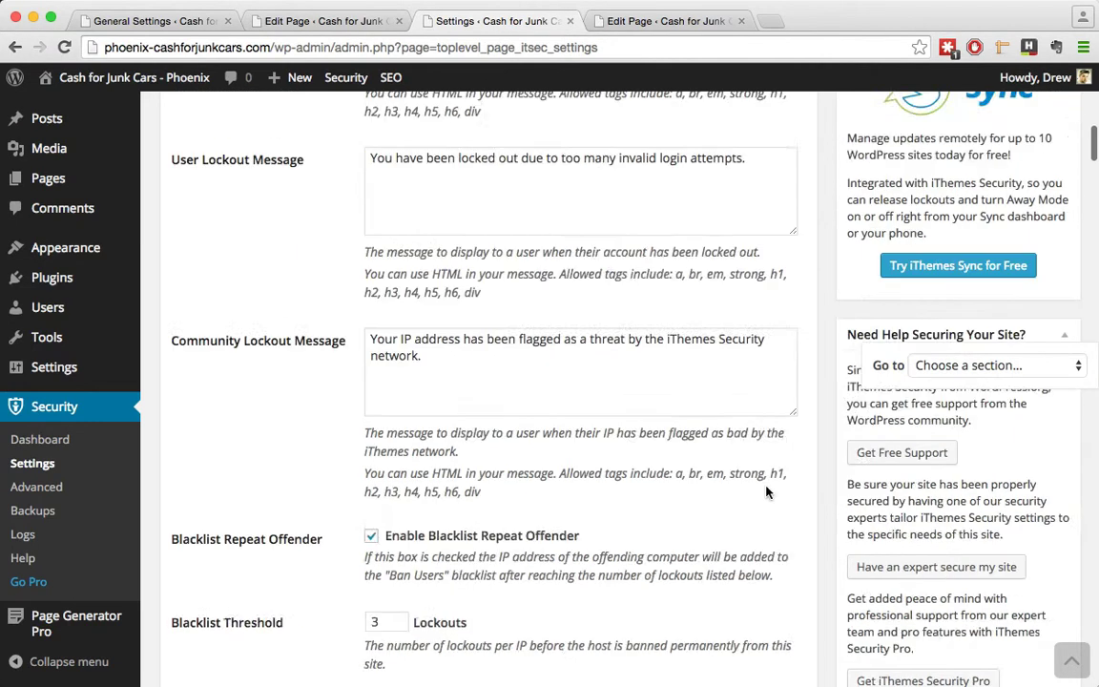
scroll(767, 489, "up", 20)
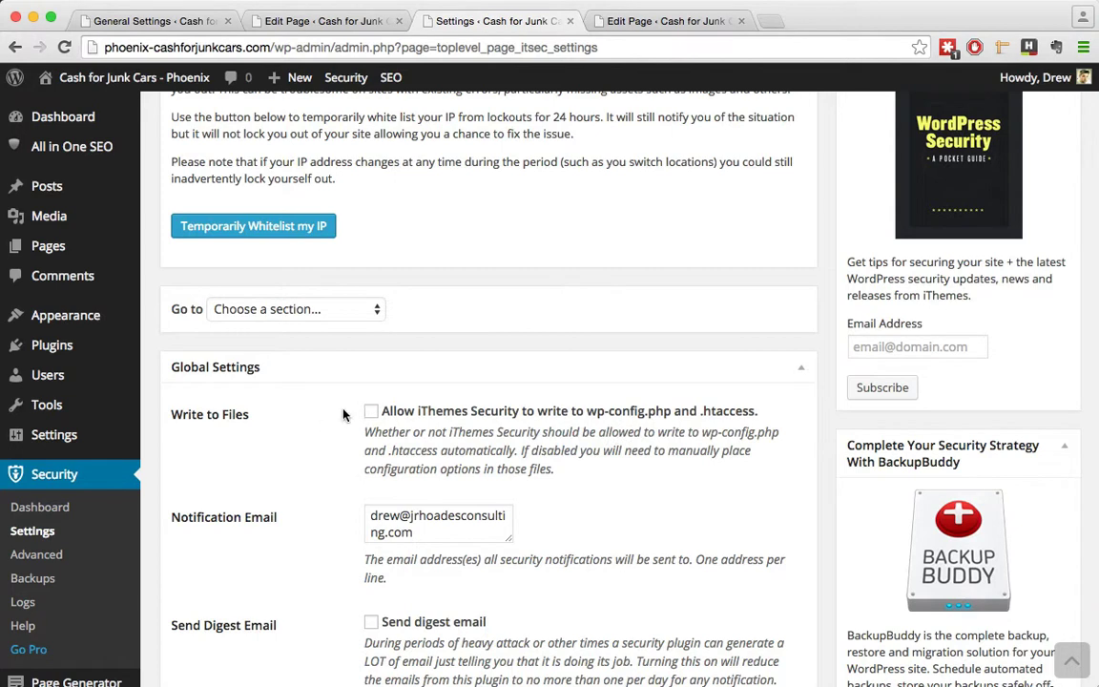
left_click(371, 413)
Step: Try a Blacklist Threshold of 5 lockouts and set it back to 3
scroll(654, 477, "down", 10)
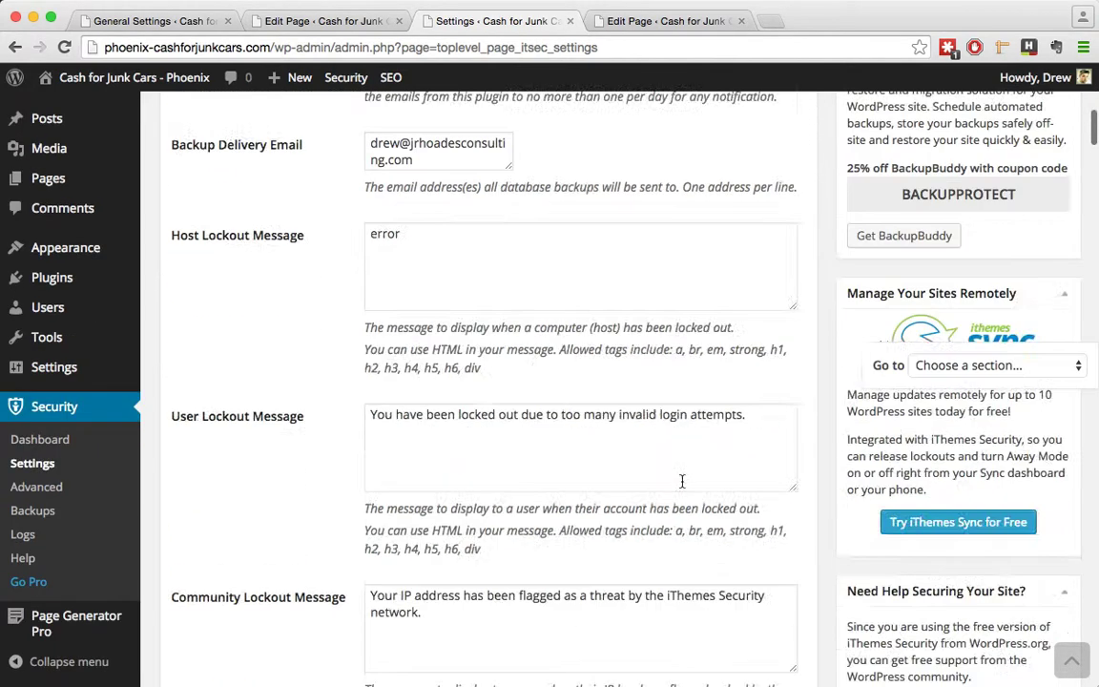
scroll(682, 482, "down", 3)
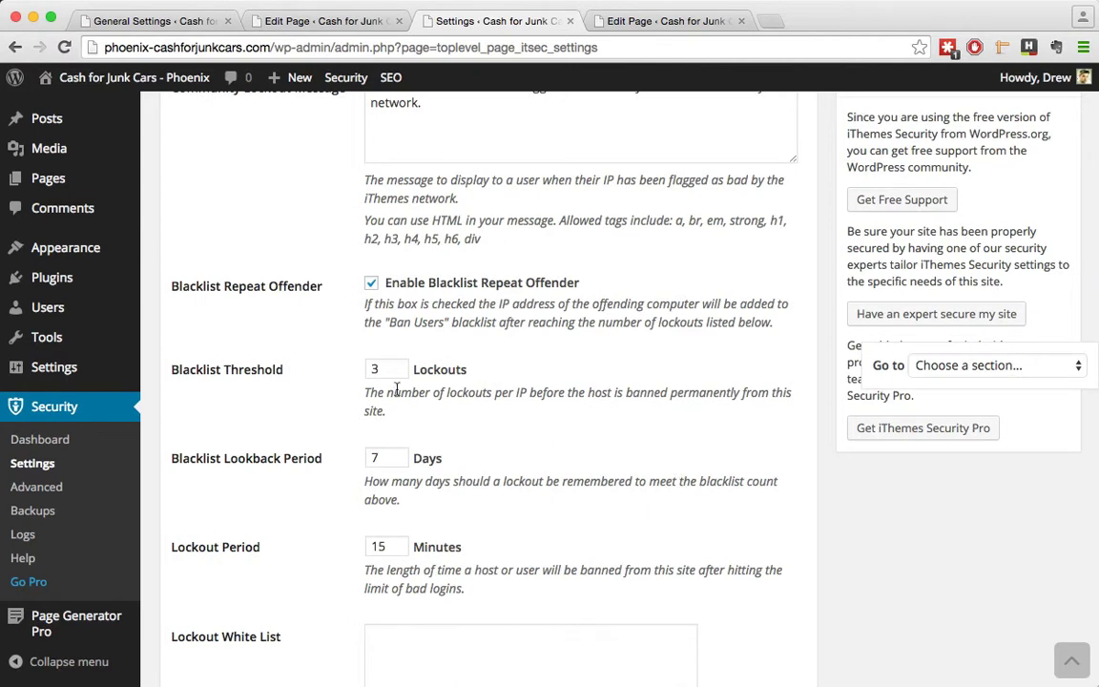
left_click_drag(393, 370, 312, 361)
type("5")
scroll(528, 437, "down", 3)
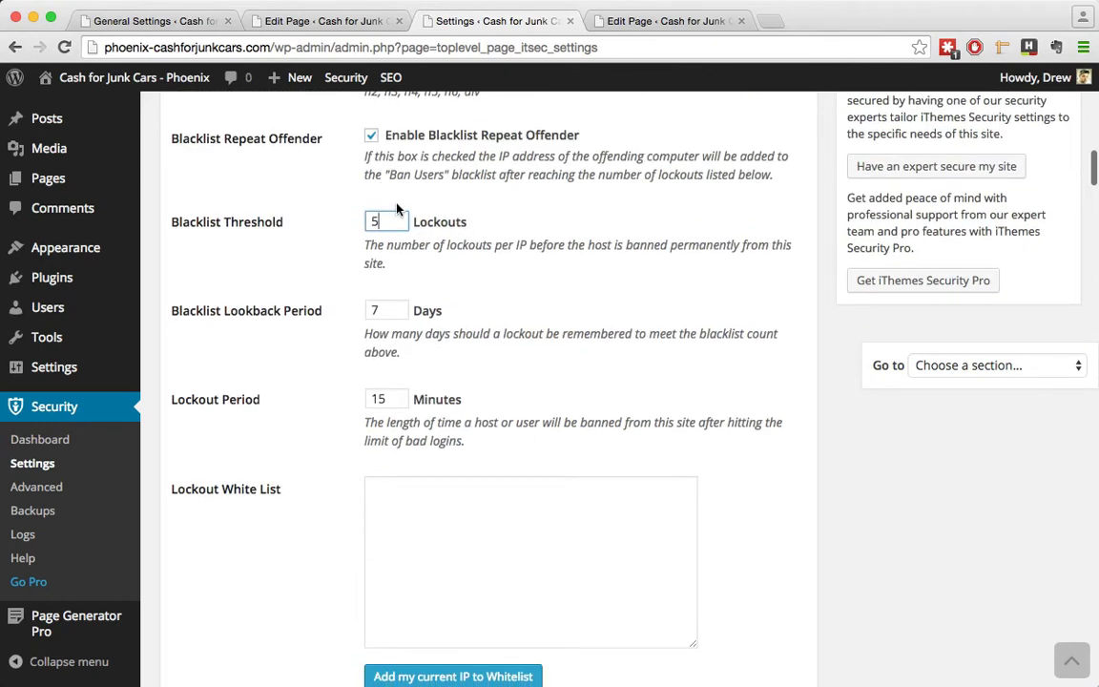
left_click_drag(396, 222, 323, 220)
type("3")
Step: Examine the remaining global settings, including lockout notifications and logging, and the 404 Detection and Away Mode sections
scroll(605, 336, "down", 5)
scroll(606, 336, "down", 10)
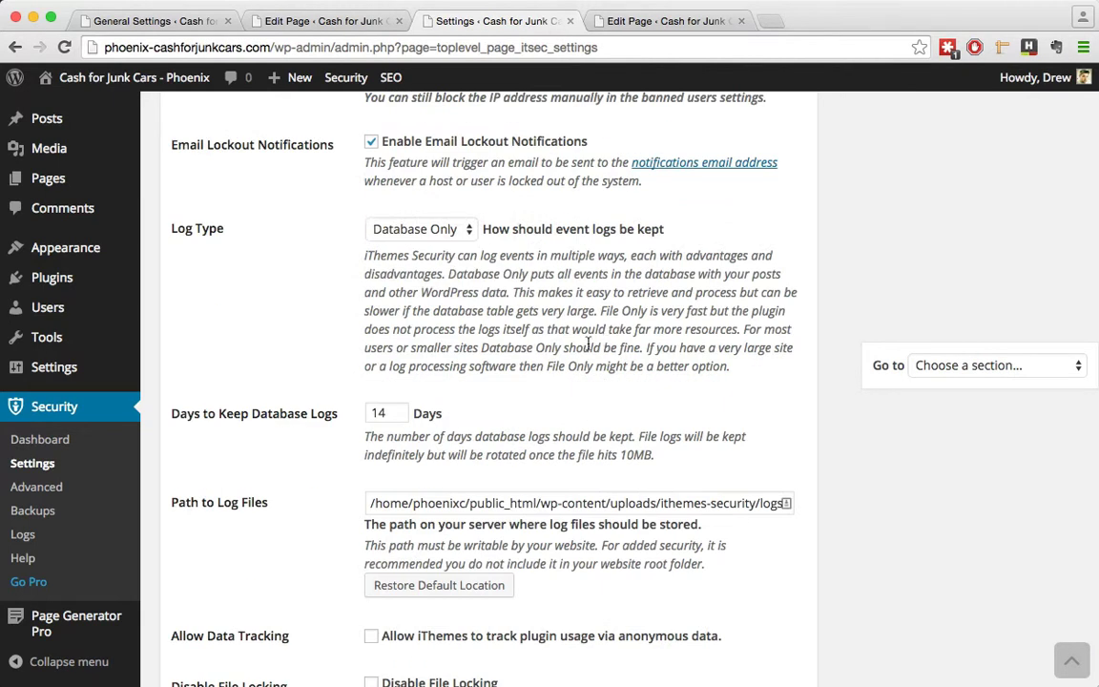
scroll(537, 361, "down", 4)
scroll(537, 360, "up", 4)
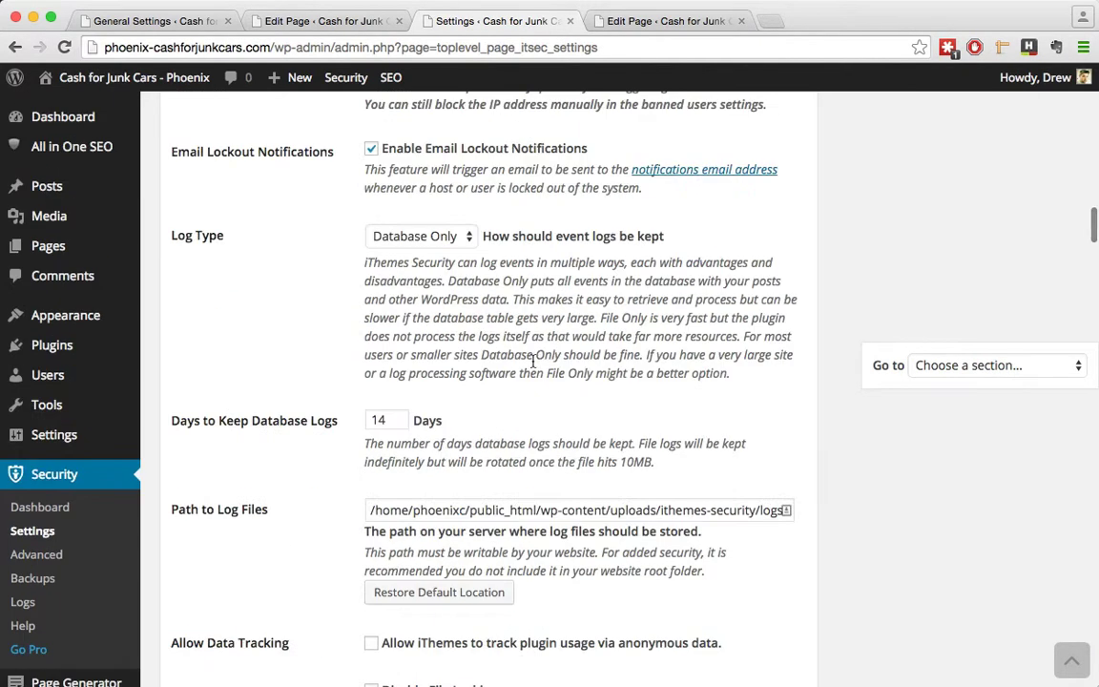
scroll(544, 344, "down", 6)
scroll(556, 315, "down", 5)
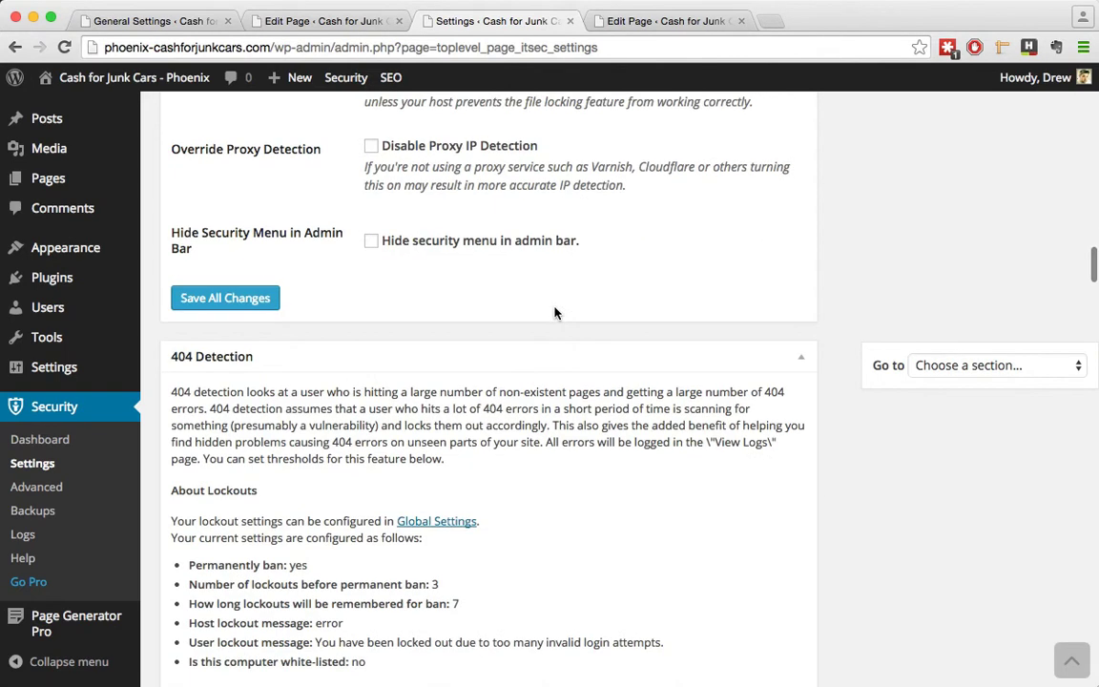
scroll(554, 312, "down", 4)
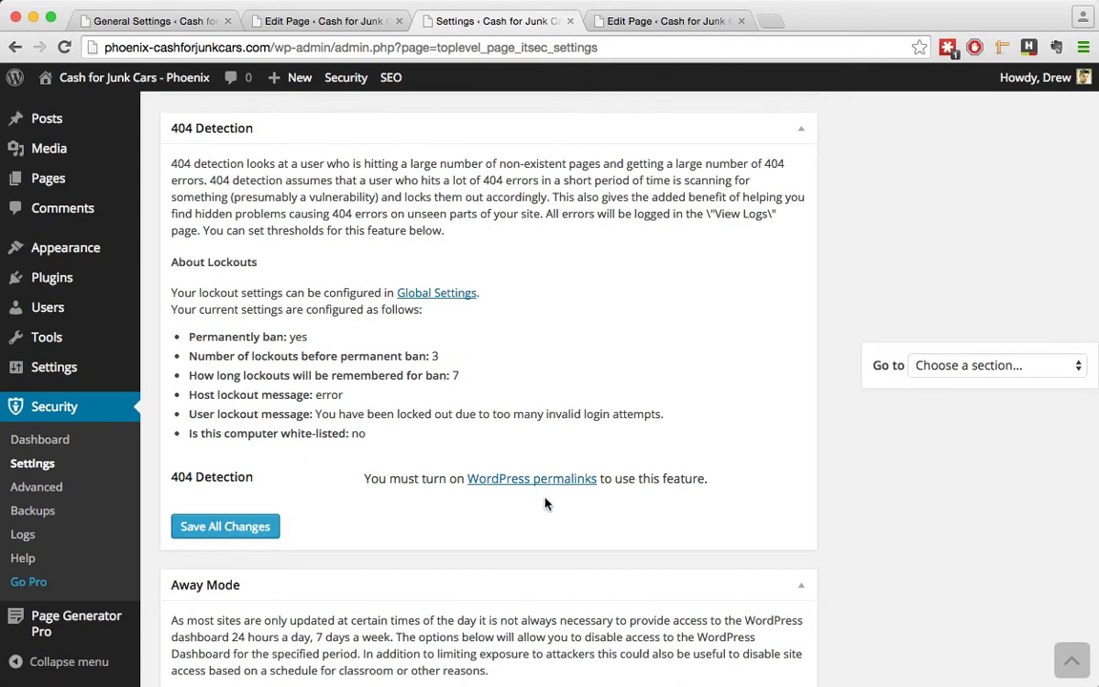
scroll(91, 490, "down", 5)
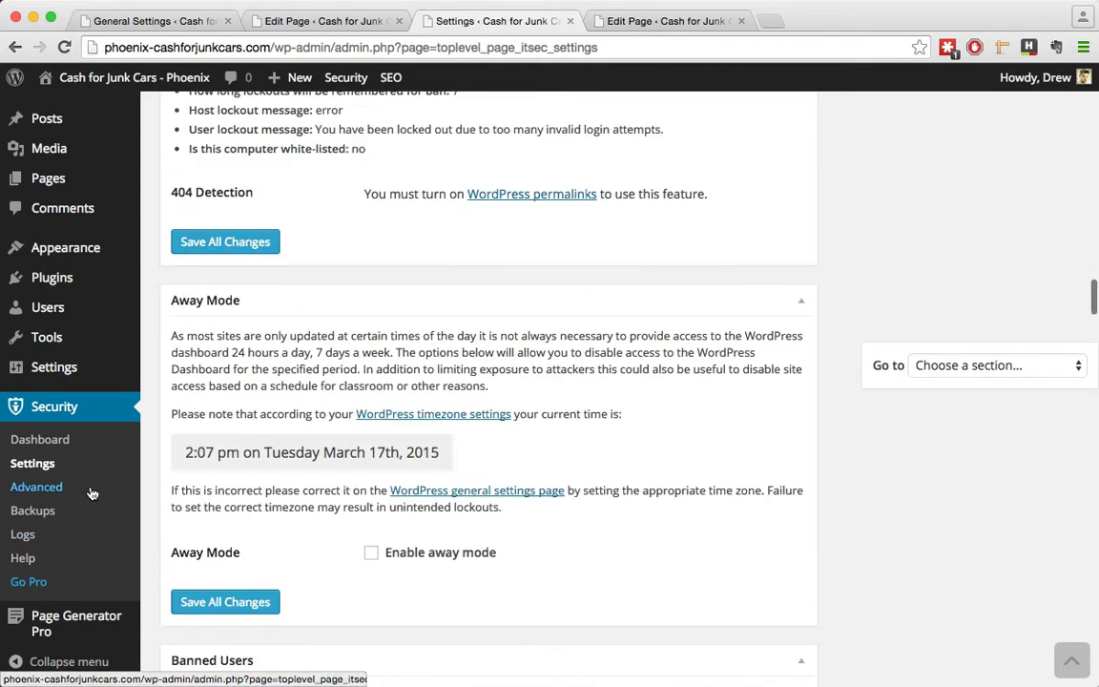
scroll(374, 401, "up", 2)
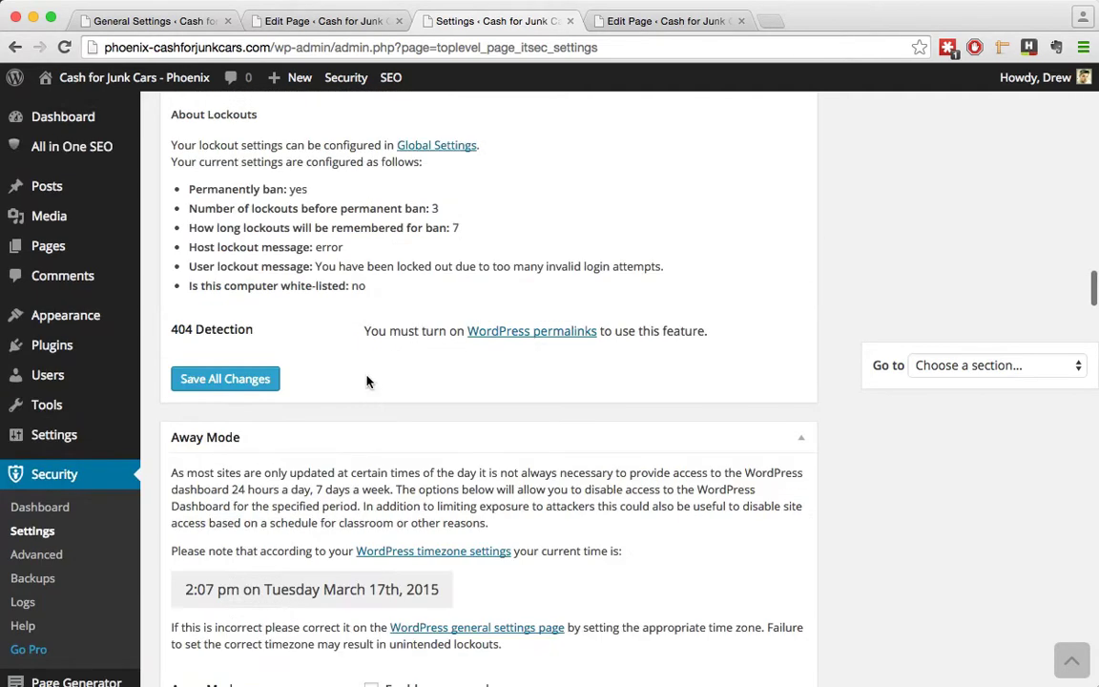
scroll(410, 345, "up", 13)
scroll(391, 340, "up", 20)
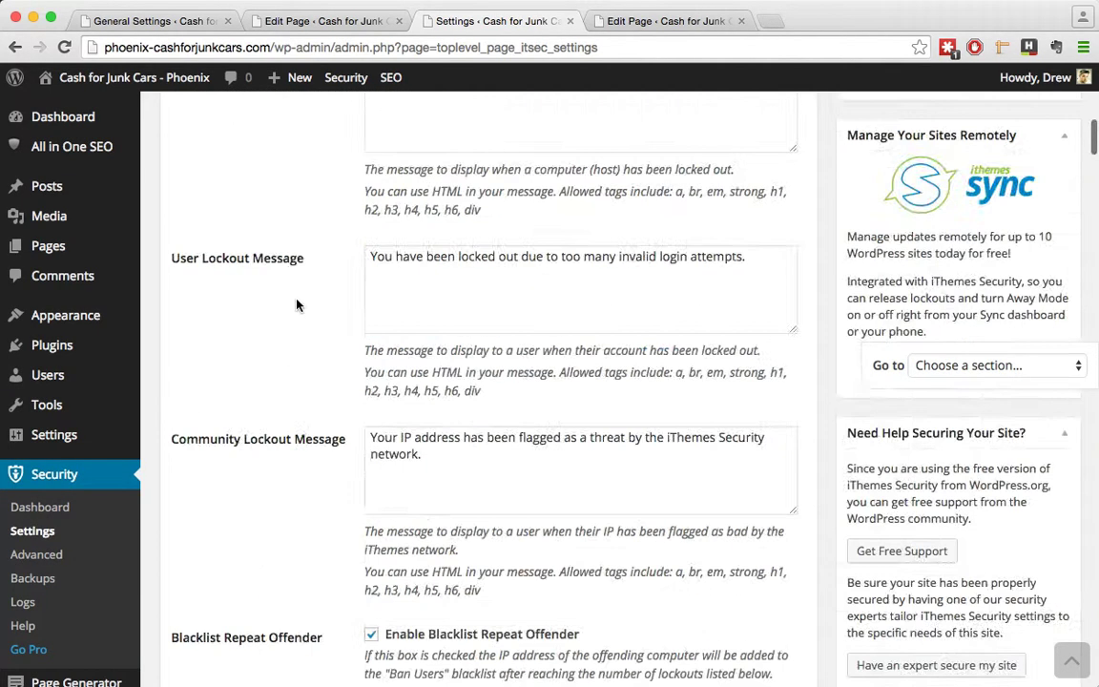
scroll(306, 374, "down", 10)
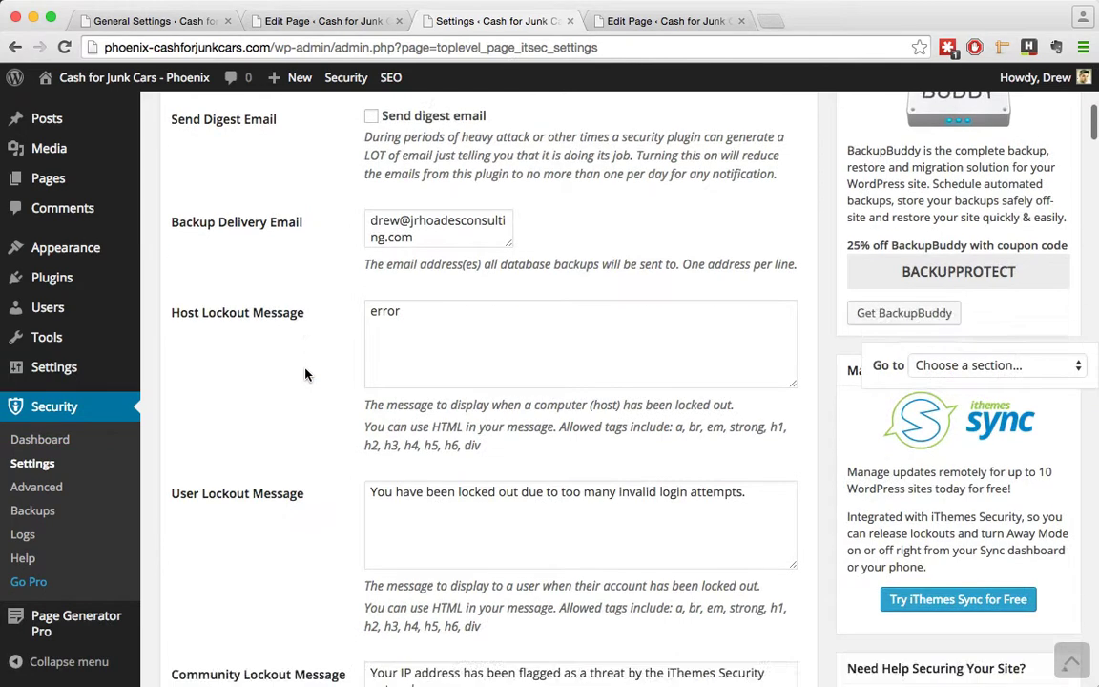
scroll(306, 374, "up", 10)
Step: Save all changes to the iThemes Security settings
scroll(306, 373, "down", 20)
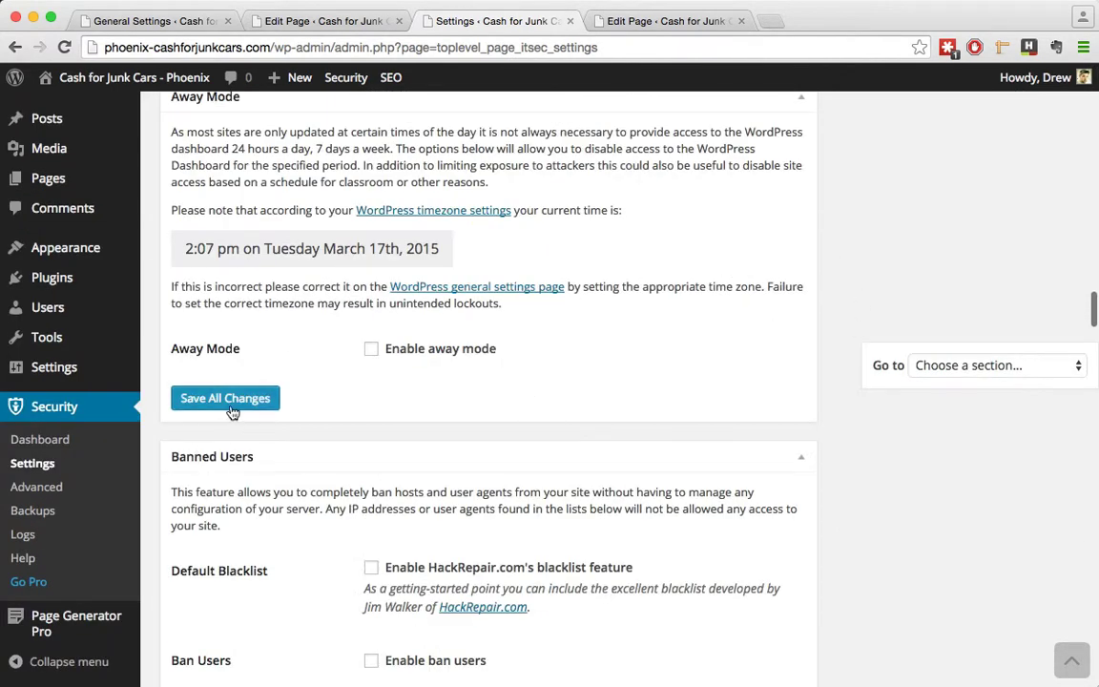
left_click(232, 400)
scroll(76, 563, "down", 4)
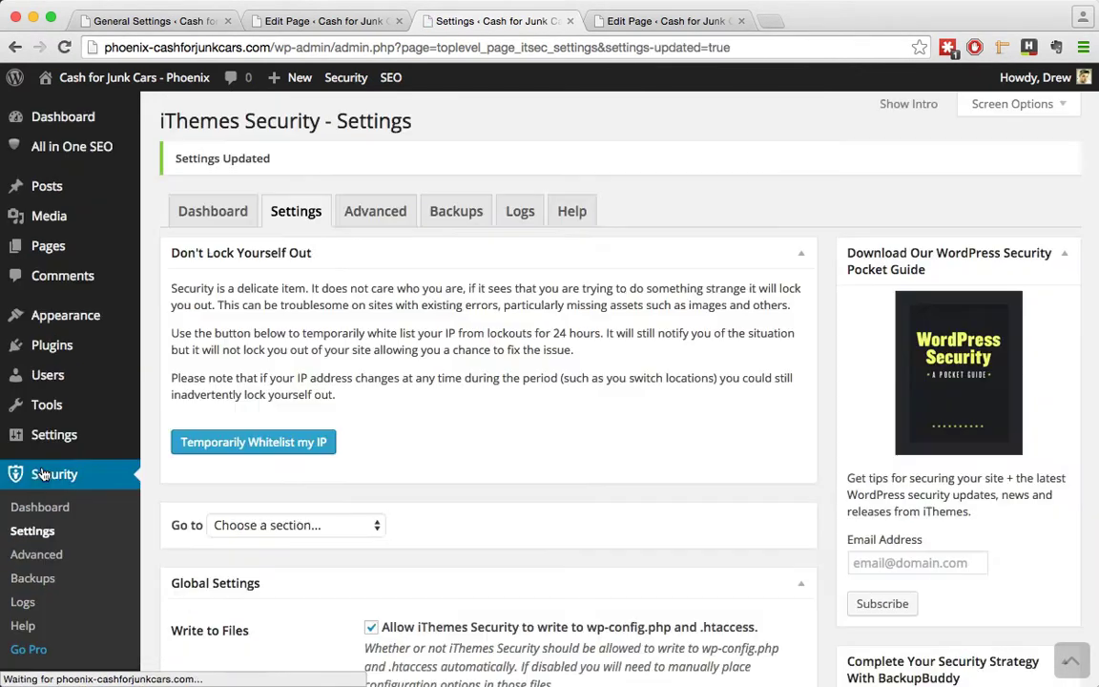
scroll(47, 477, "down", 5)
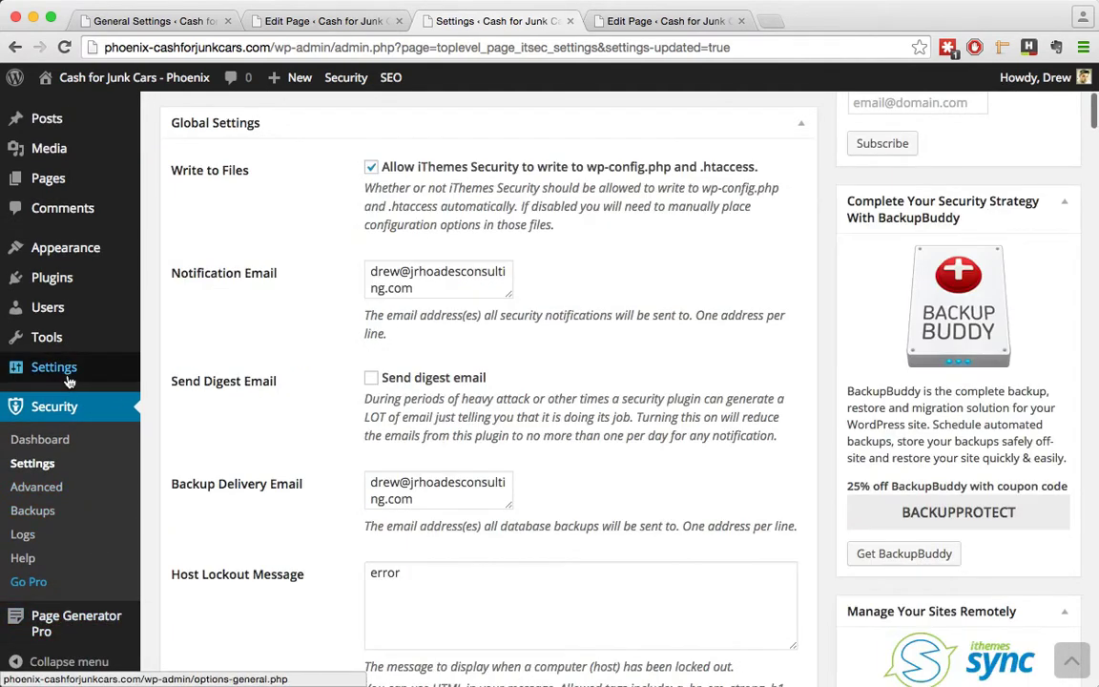
Step: Change the Phoenix site's permalink structure to Post name and save it
mouse_move(53, 367)
left_click(181, 486)
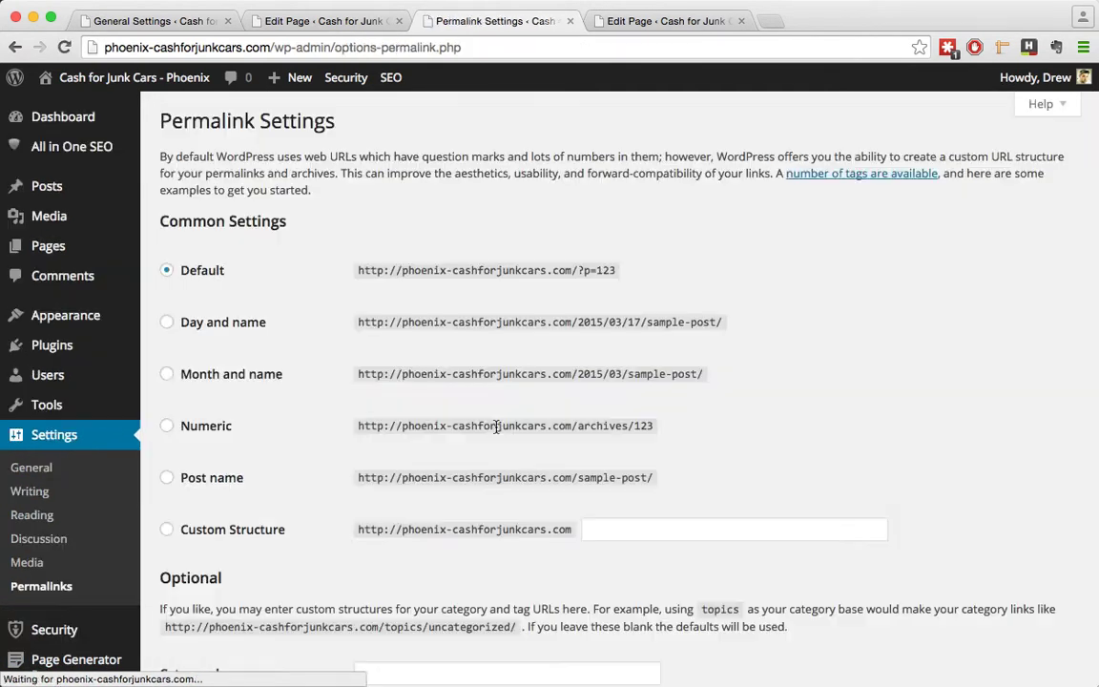
left_click(195, 539)
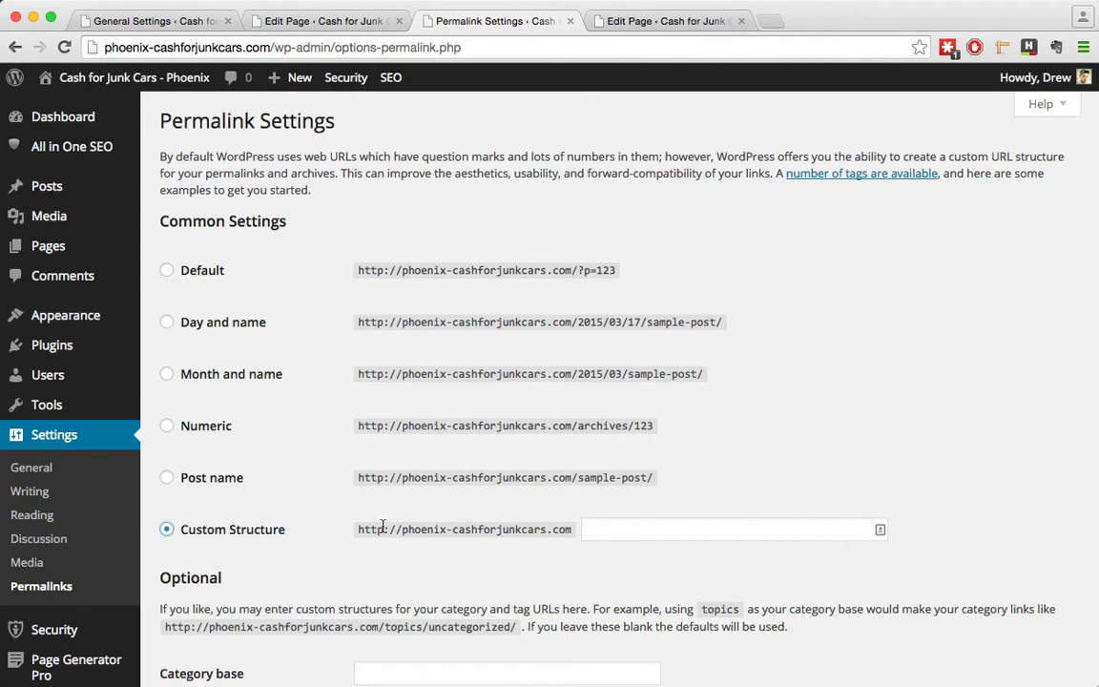
left_click(166, 478)
scroll(373, 643, "down", 4)
left_click(245, 596)
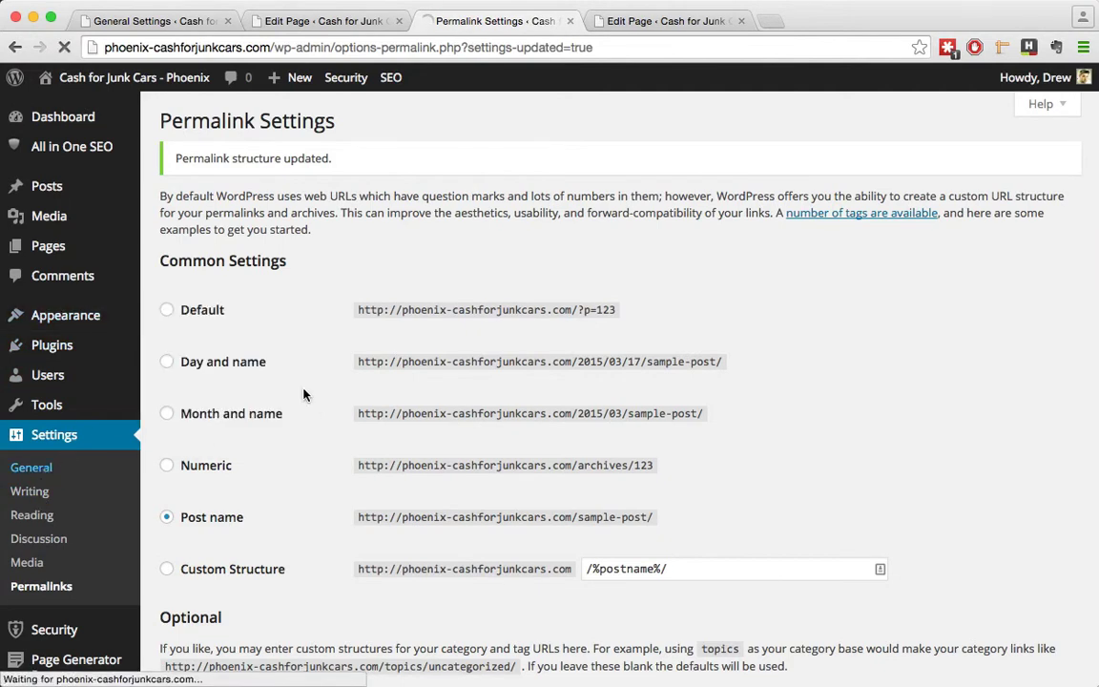
Step: Clear the site's tagline in the general settings and save the changes
left_click_drag(561, 221, 162, 209)
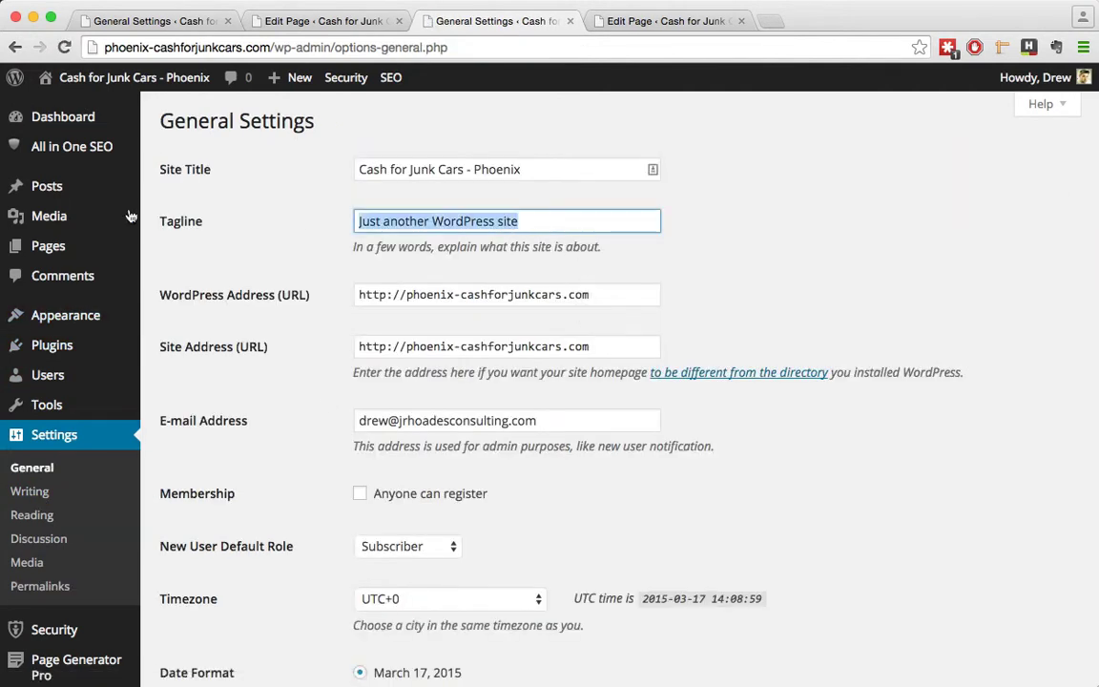
mouse_move(52, 216)
key("BackSpace")
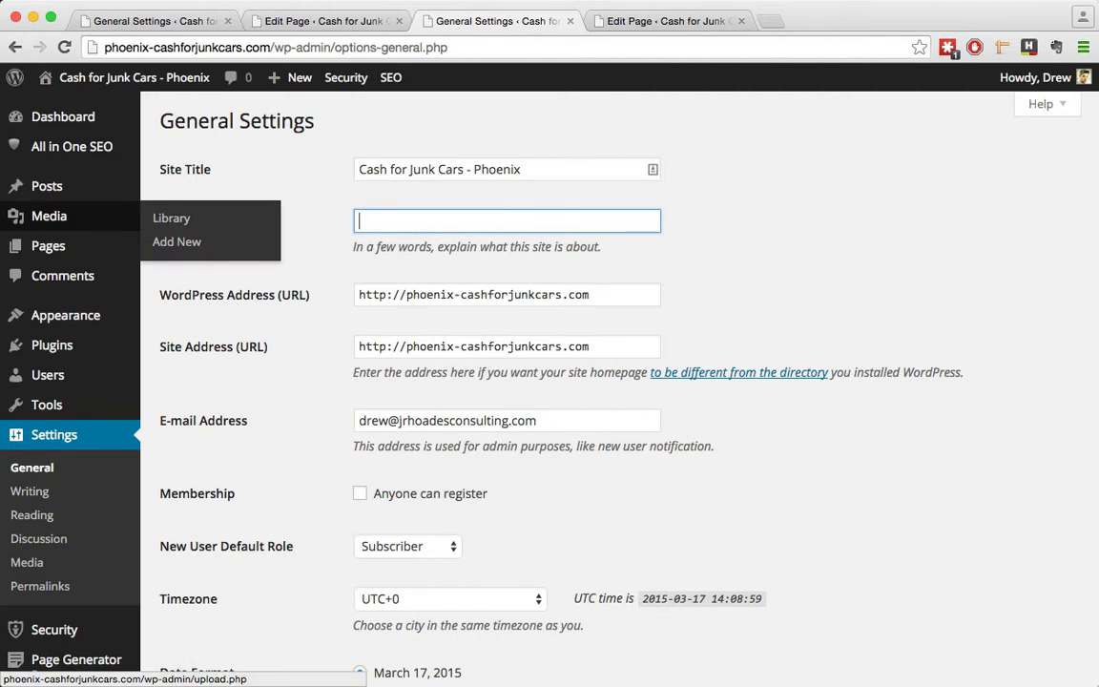
scroll(954, 430, "down", 10)
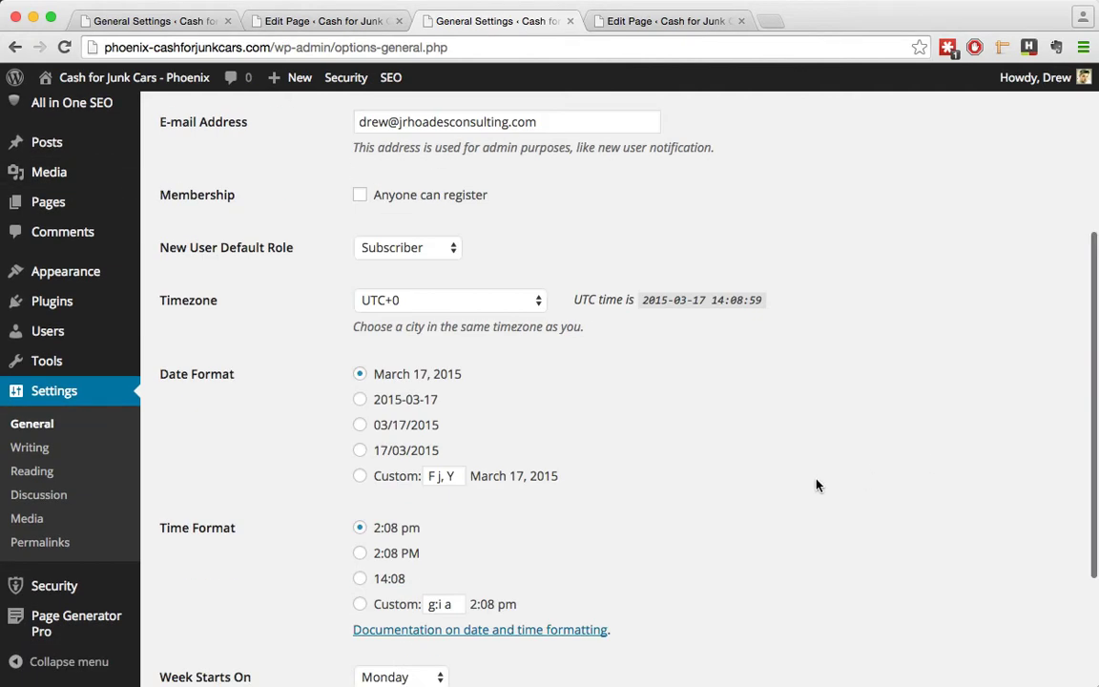
left_click(182, 595)
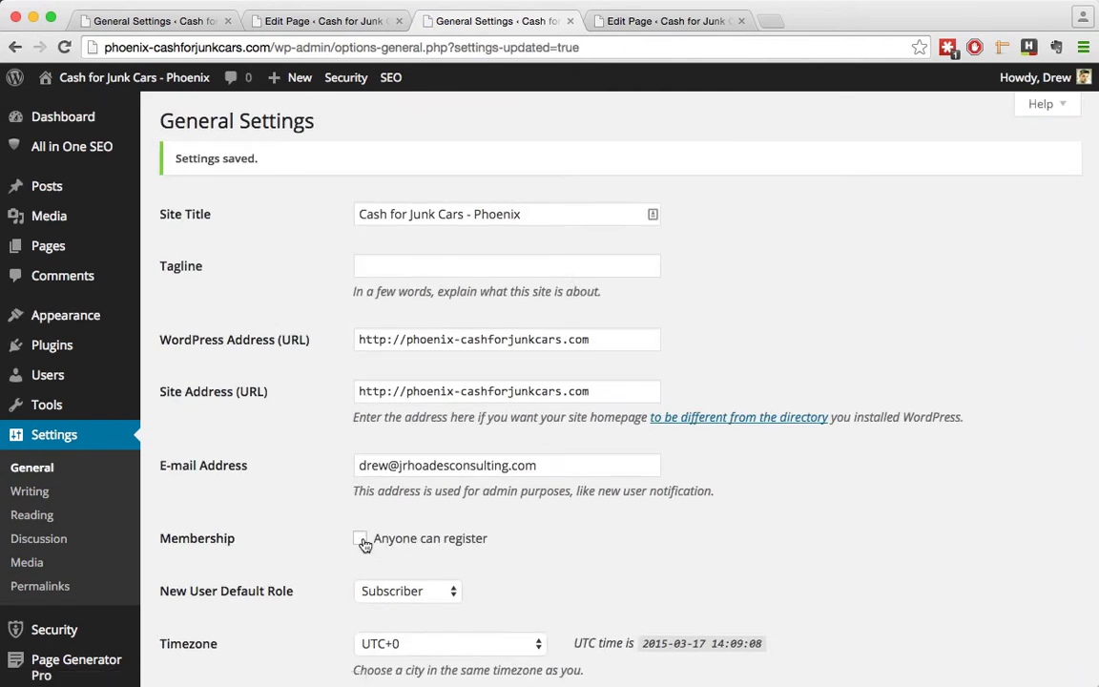
Step: Return to the iThemes Security settings and enable 404 detection
scroll(73, 512, "down", 6)
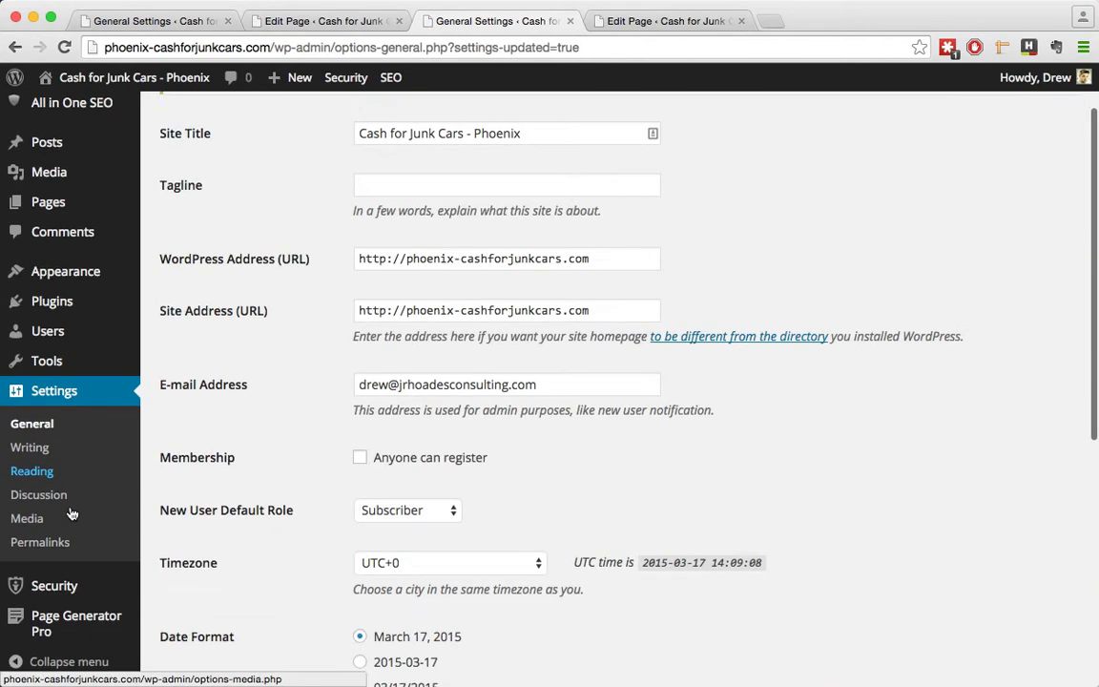
mouse_move(73, 613)
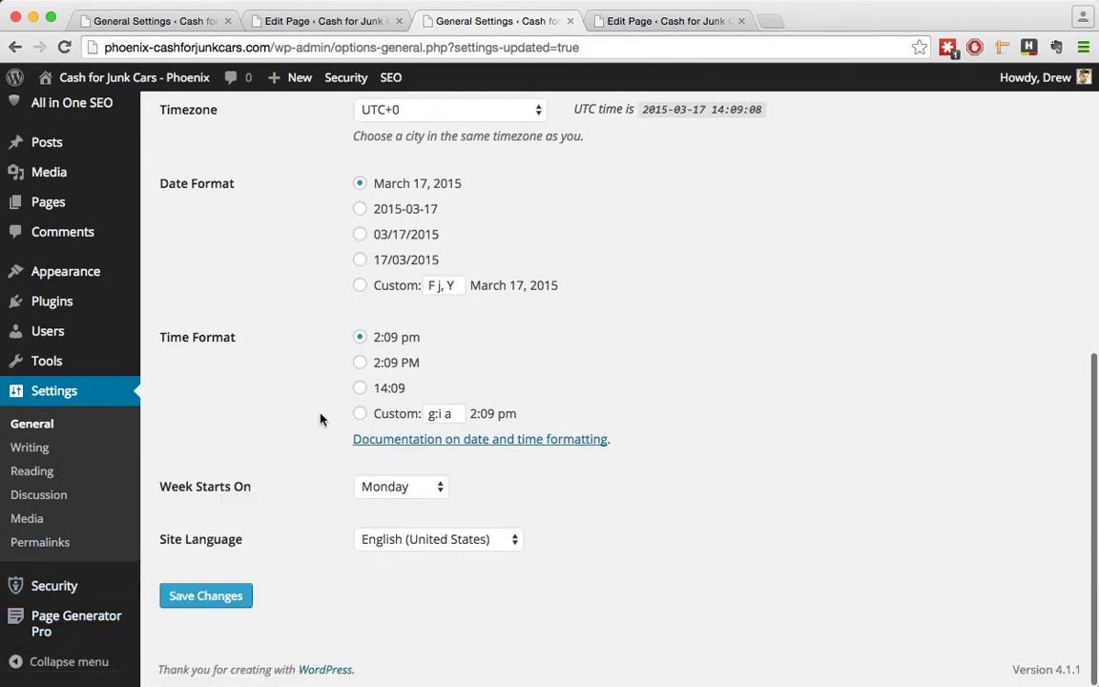
left_click(50, 584)
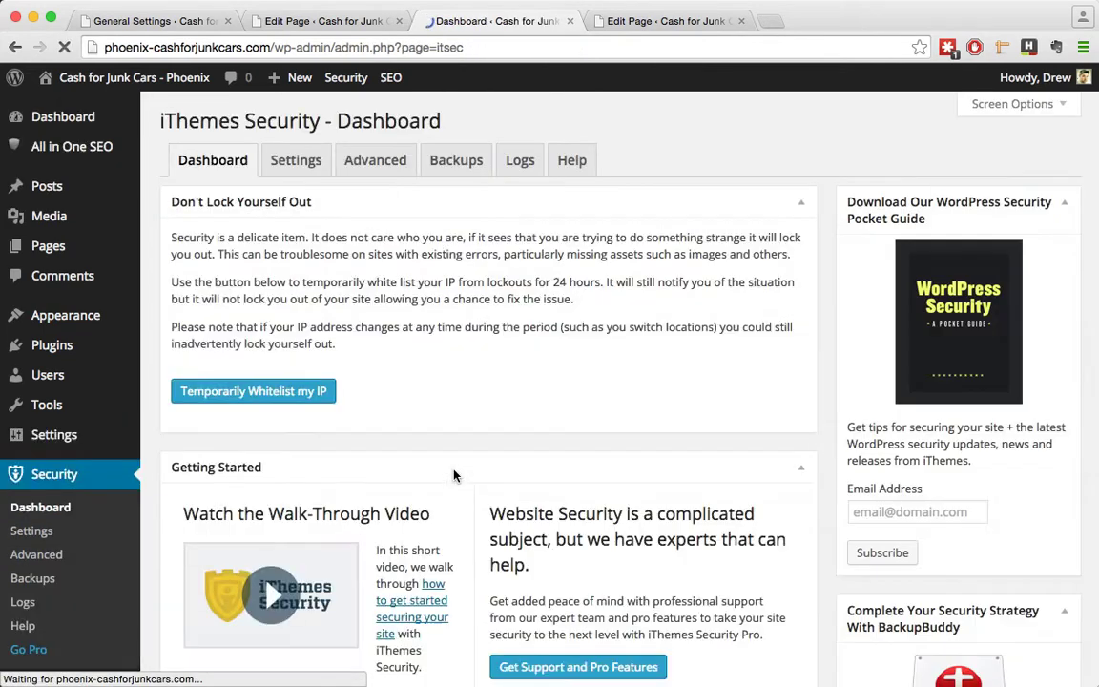
left_click(296, 160)
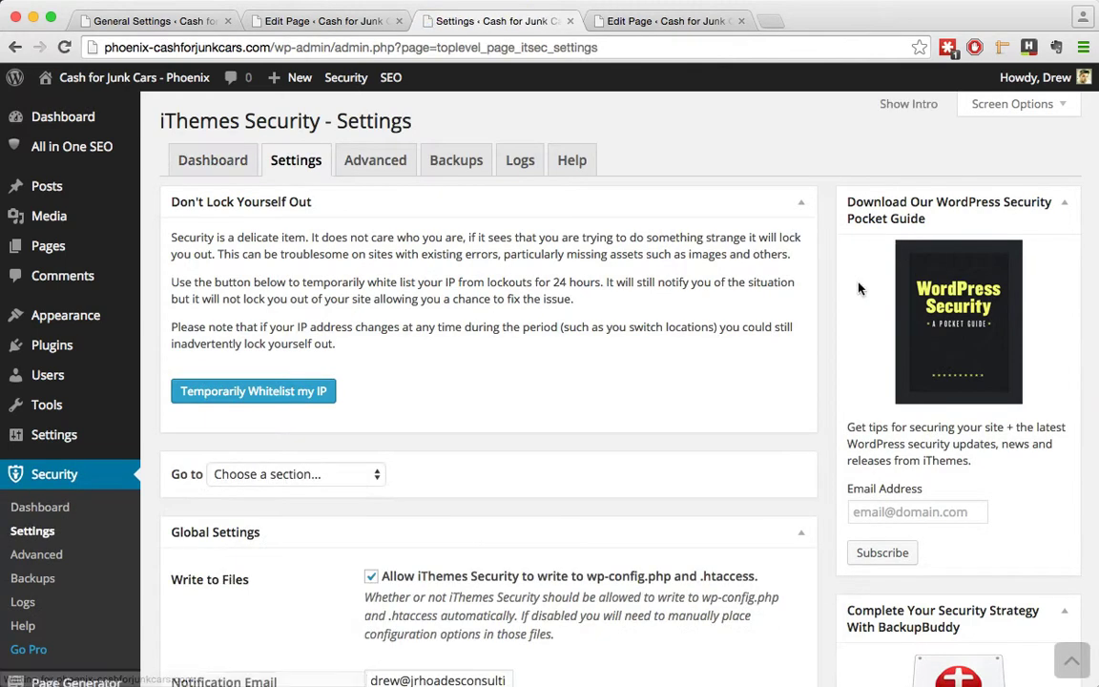
scroll(847, 370, "down", 10)
scroll(846, 370, "down", 15)
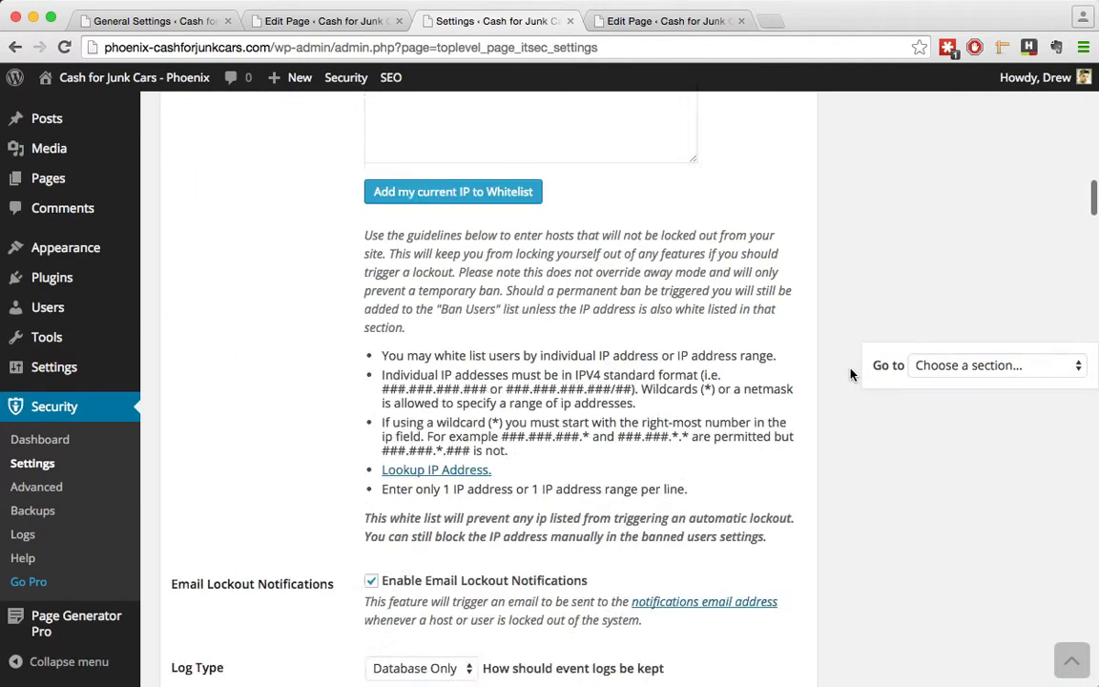
scroll(851, 376, "down", 10)
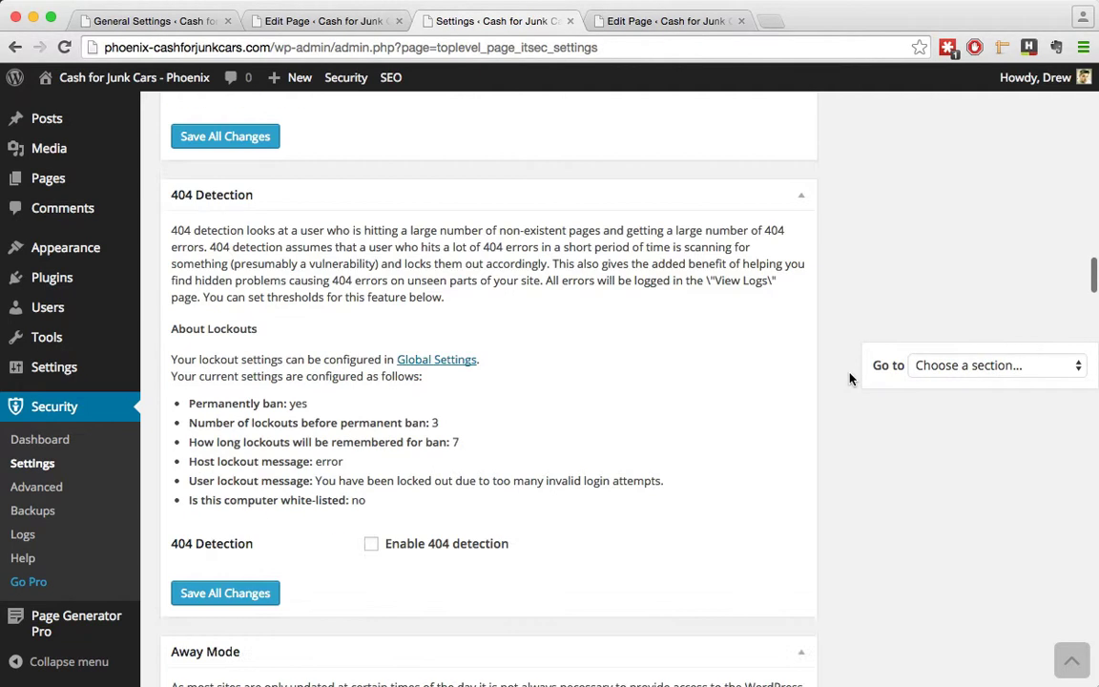
left_click(373, 549)
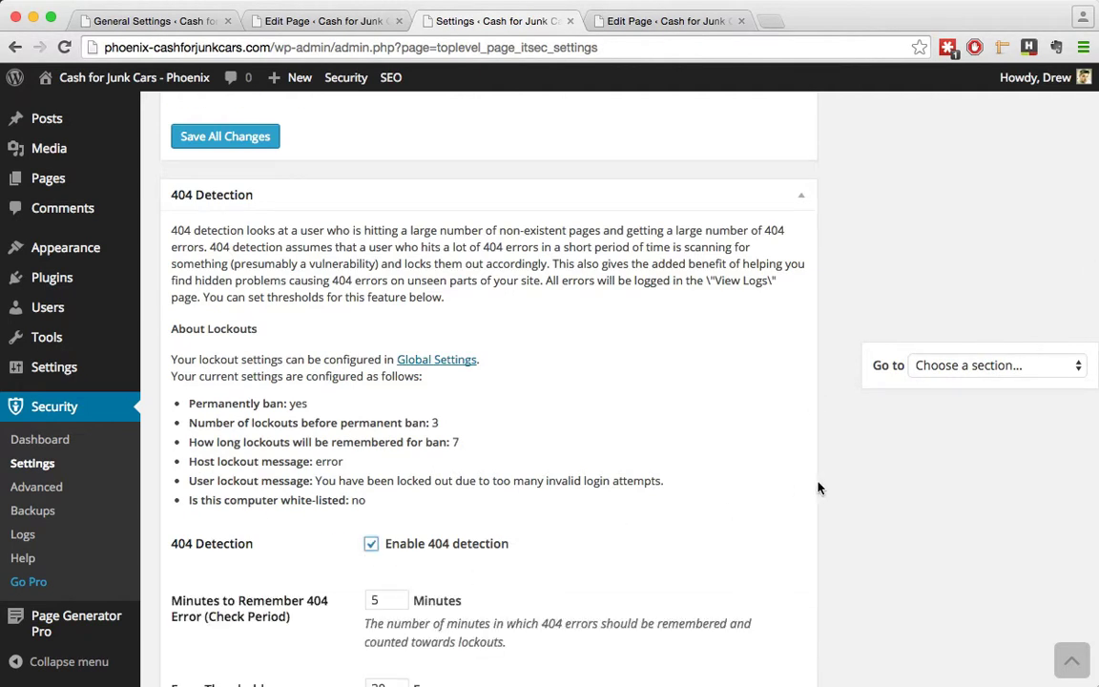
scroll(821, 483, "down", 5)
scroll(883, 482, "down", 11)
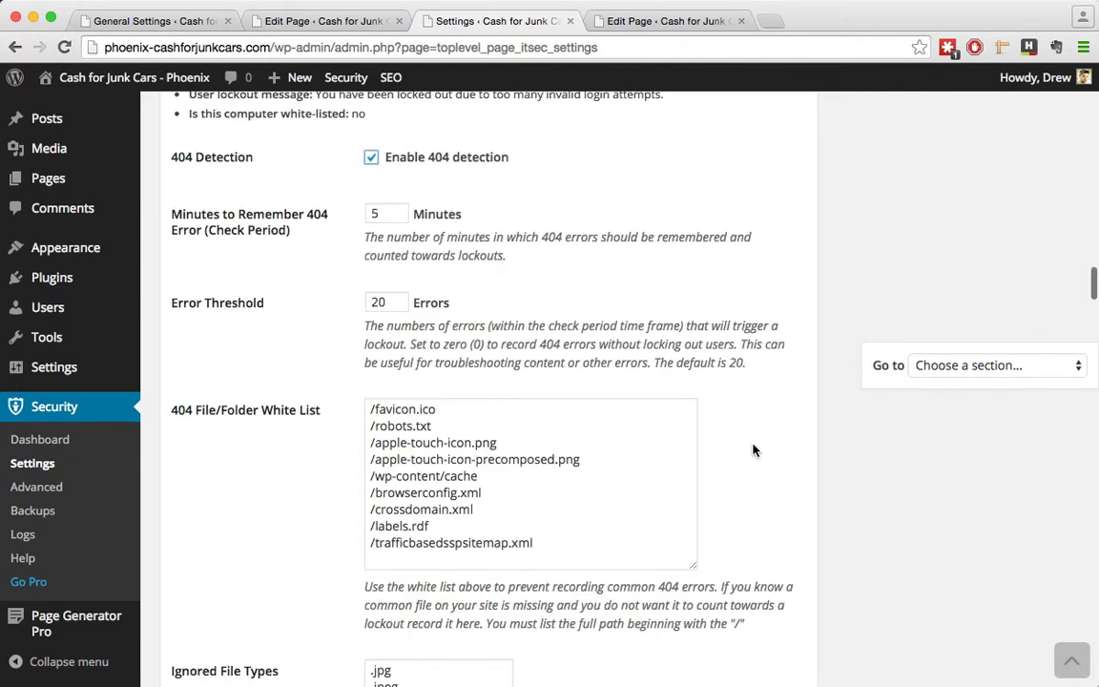
Step: Save all changes in the 404 Detection section, keeping its default check period, error threshold and white list
scroll(888, 487, "up", 11)
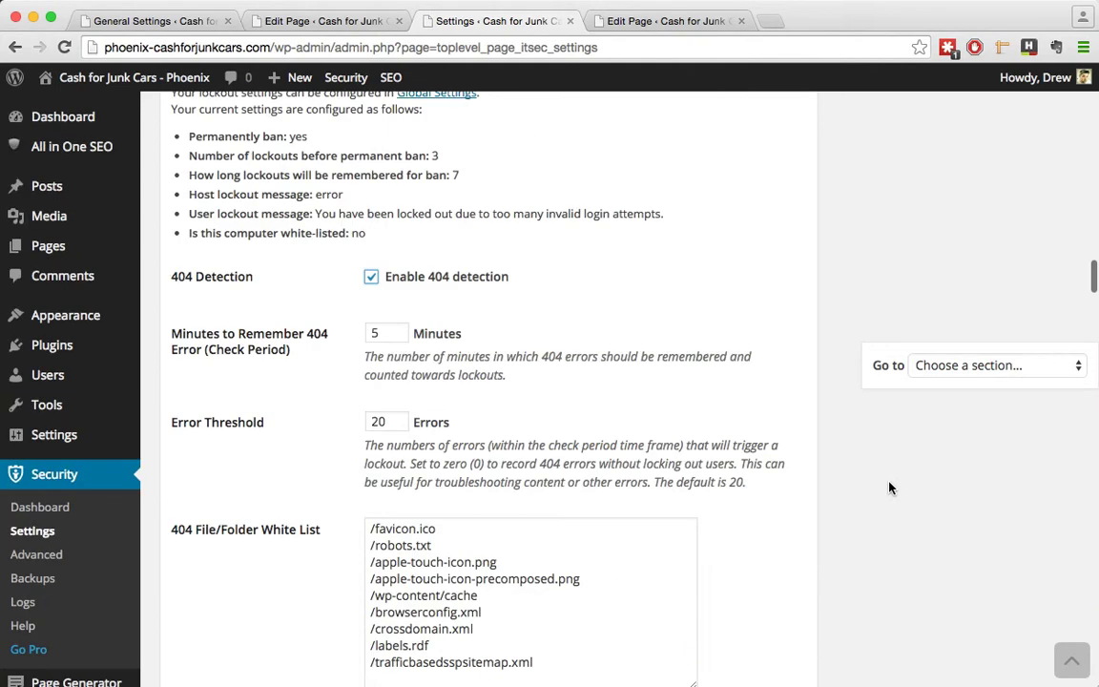
scroll(887, 485, "up", 4)
scroll(889, 484, "down", 11)
scroll(889, 485, "down", 7)
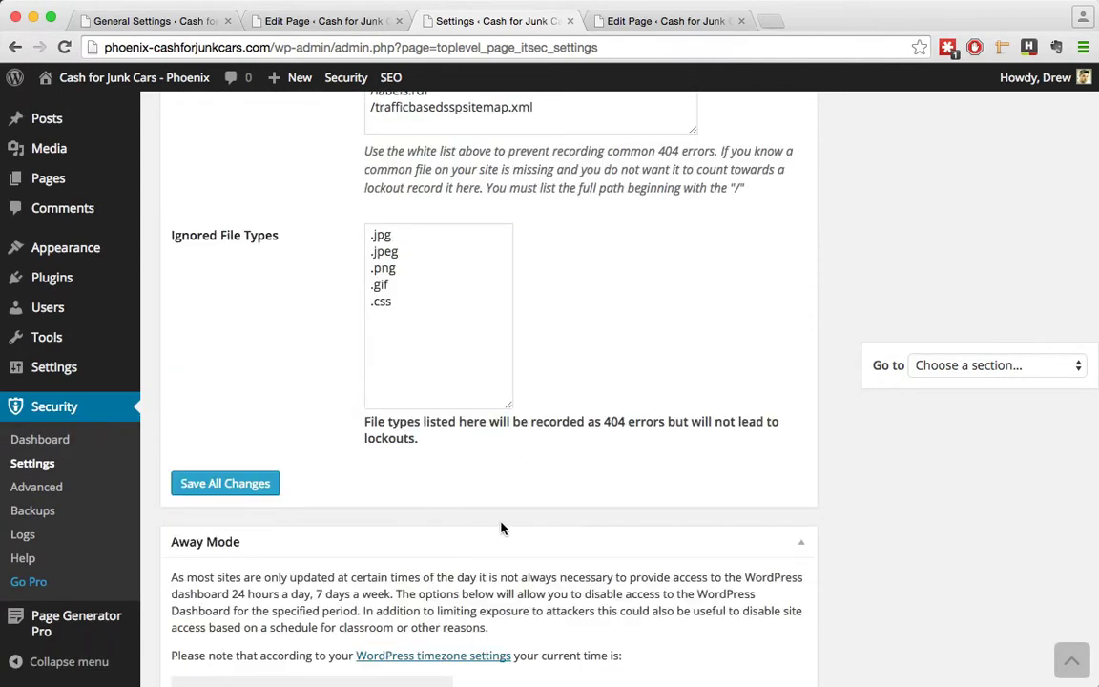
left_click(194, 486)
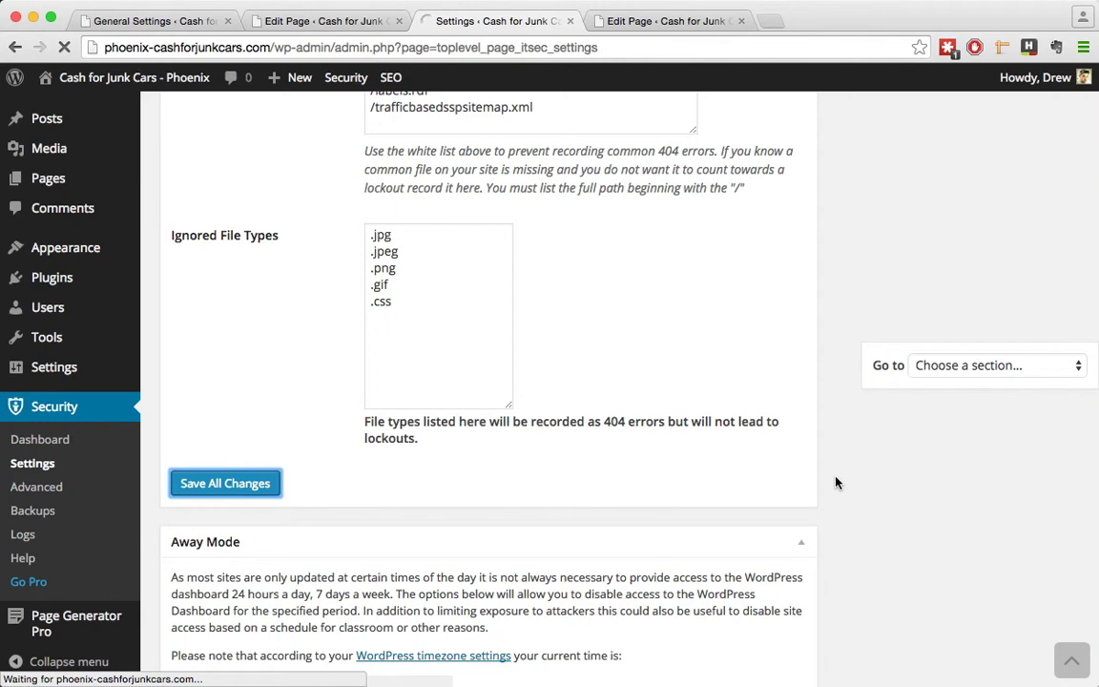
Step: Review the iThemes Security sections following 404 Detection, from Away Mode and Banned Users through SSL and Strong Passwords
scroll(895, 498, "down", 15)
scroll(895, 498, "down", 20)
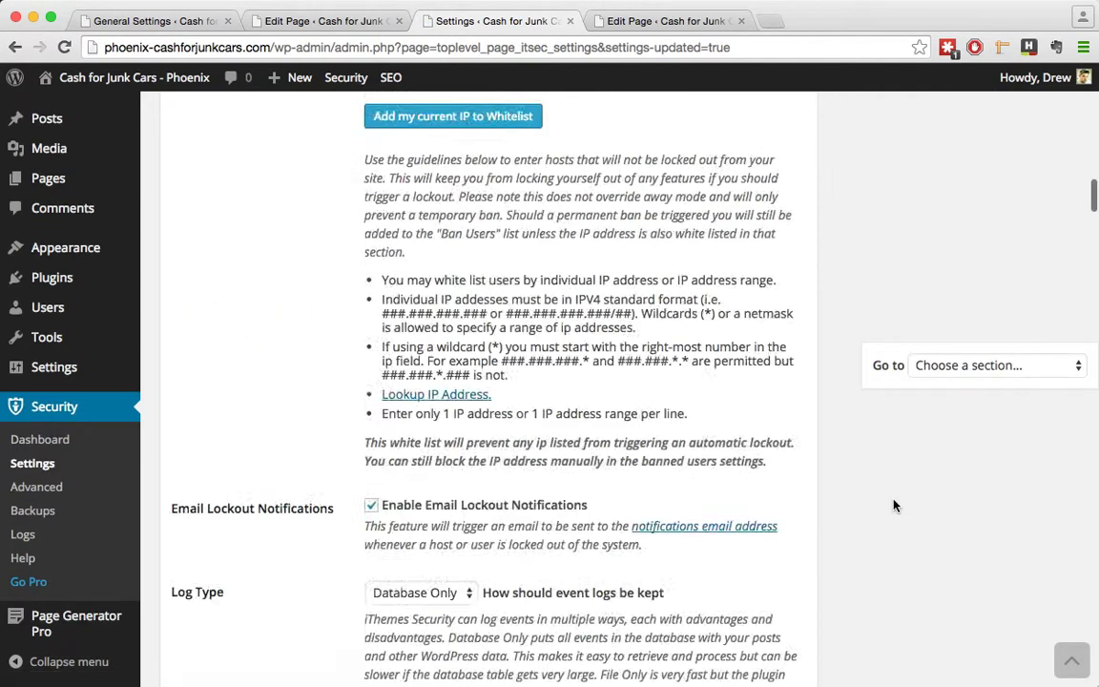
scroll(894, 505, "up", 5)
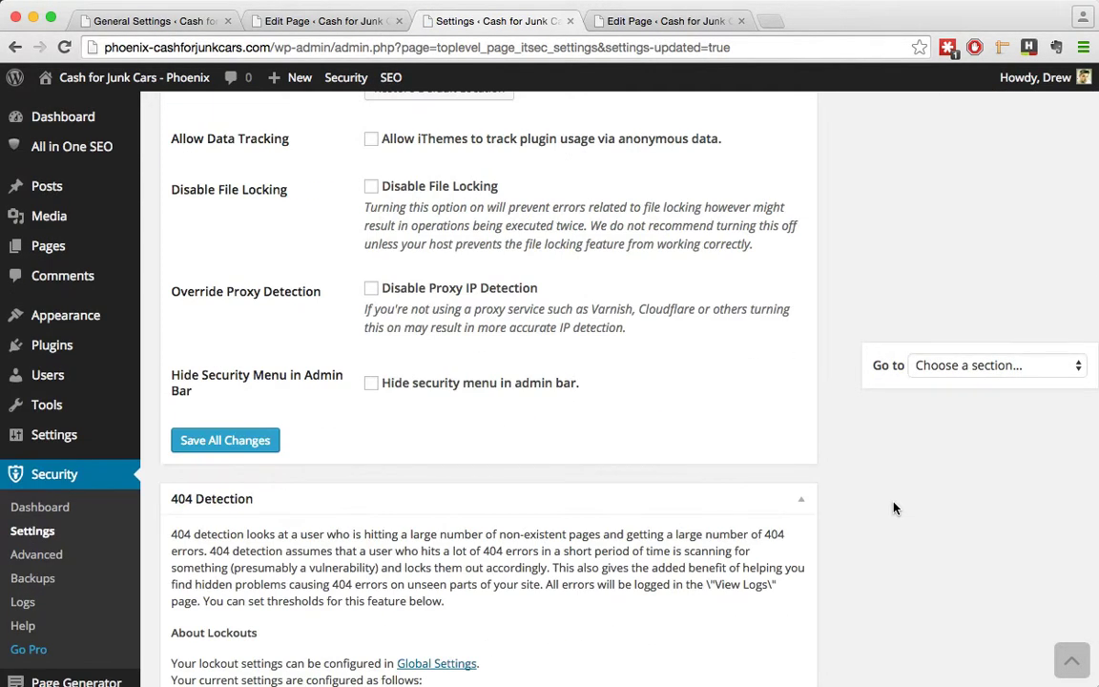
scroll(895, 508, "up", 5)
scroll(894, 507, "down", 15)
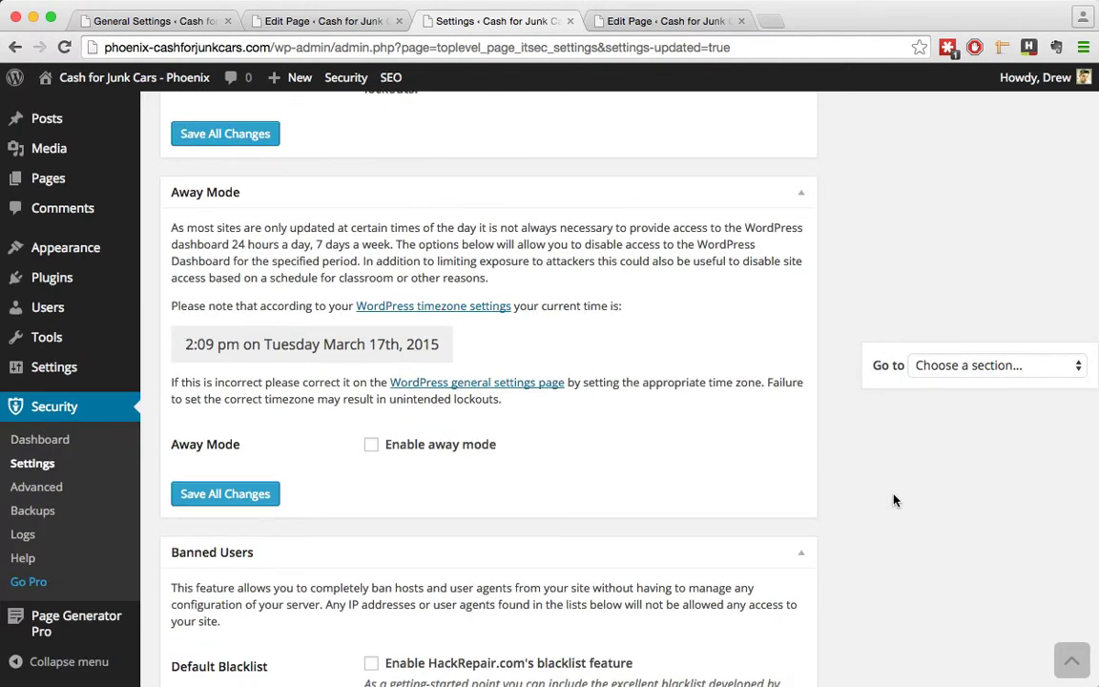
scroll(895, 499, "down", 6)
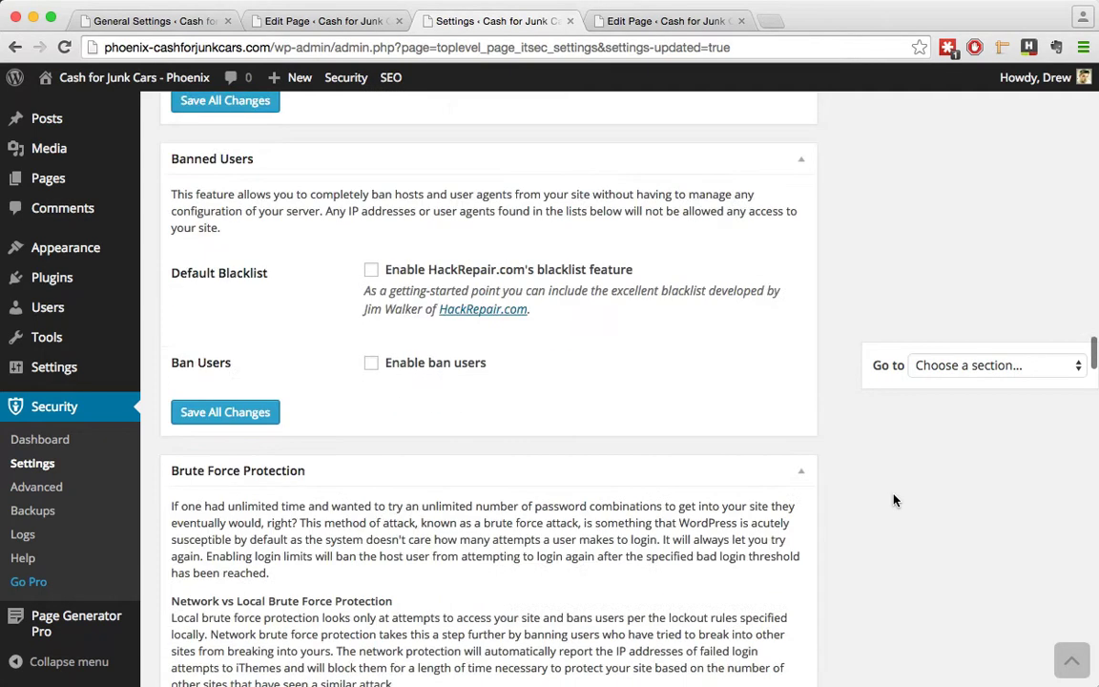
scroll(895, 499, "down", 5)
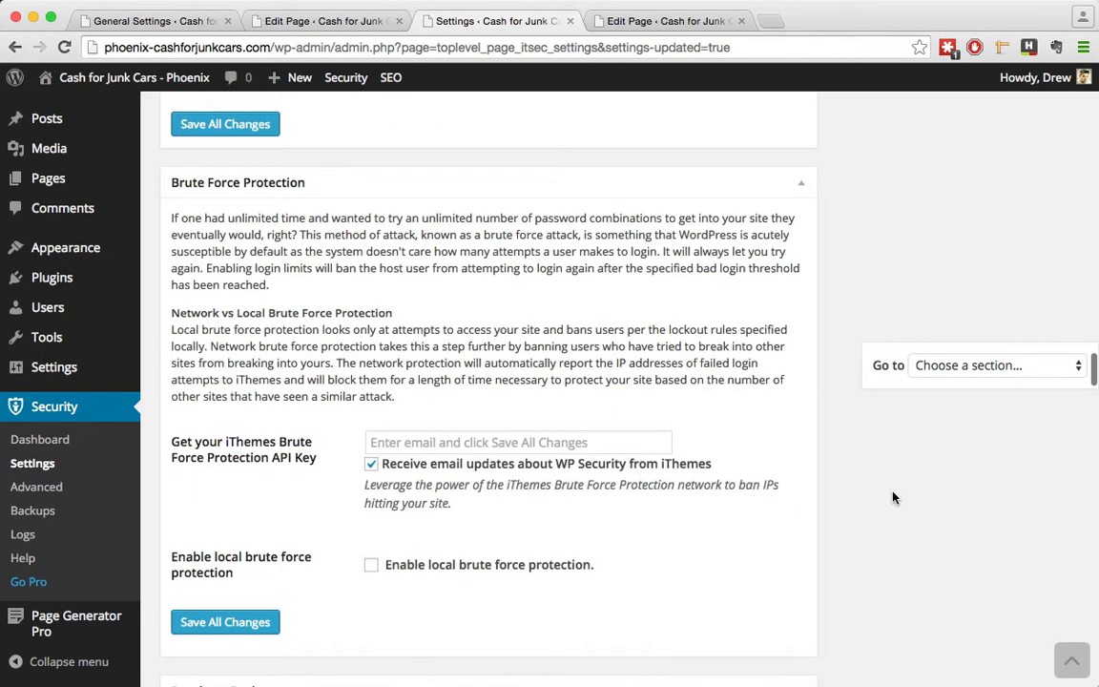
scroll(893, 497, "down", 3)
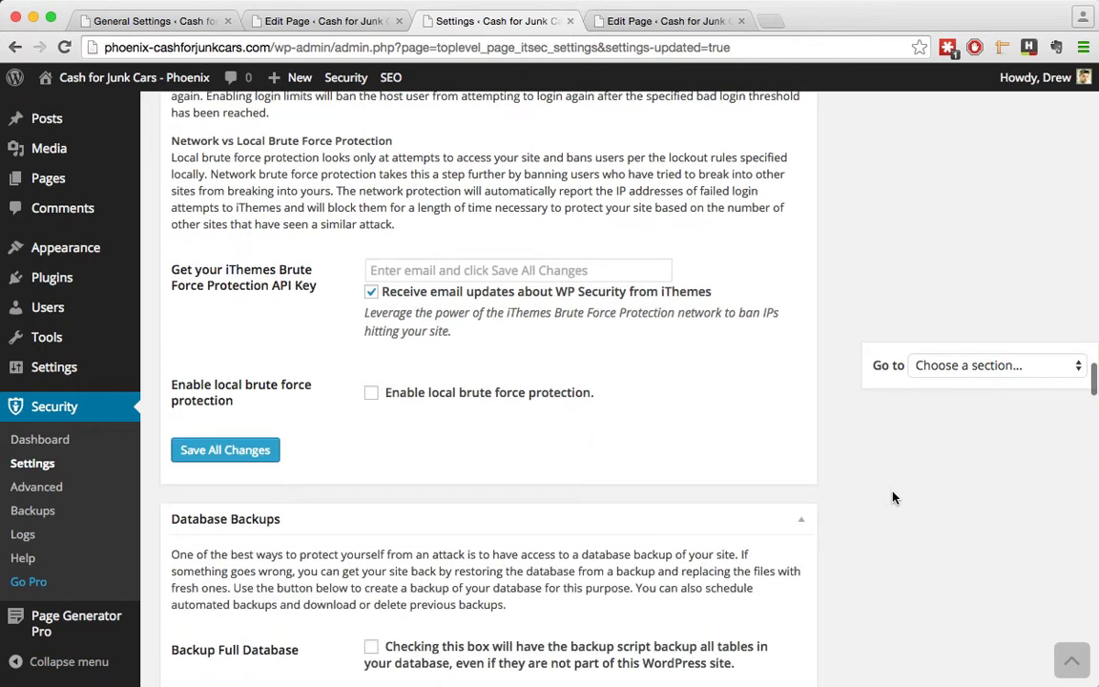
scroll(894, 497, "down", 5)
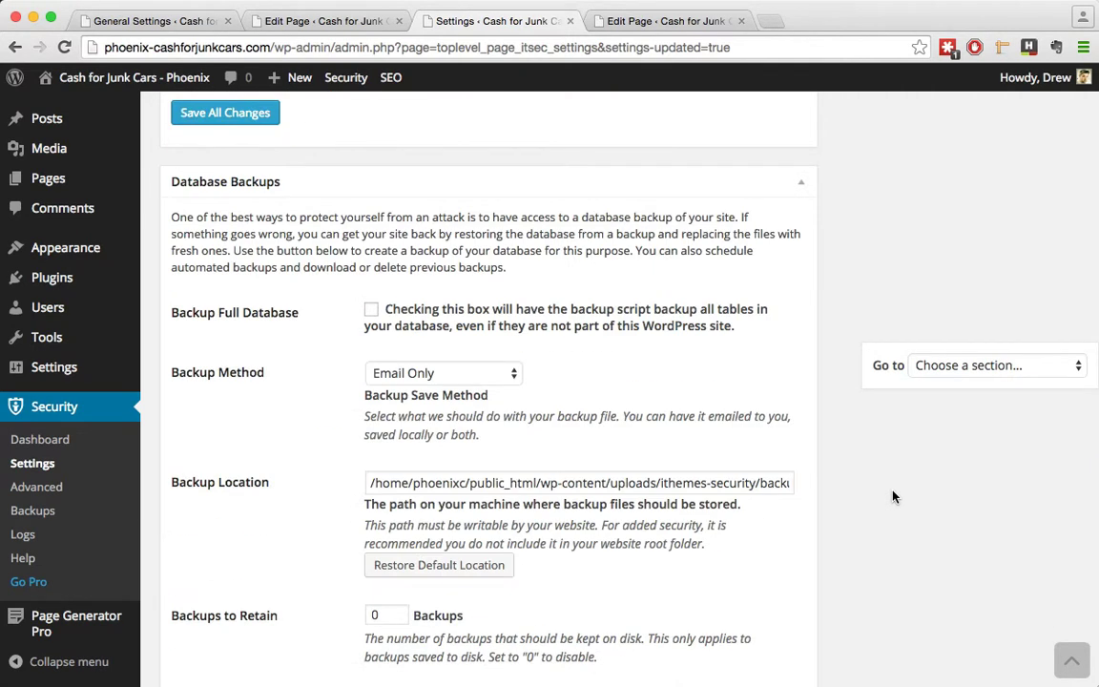
scroll(894, 496, "down", 8)
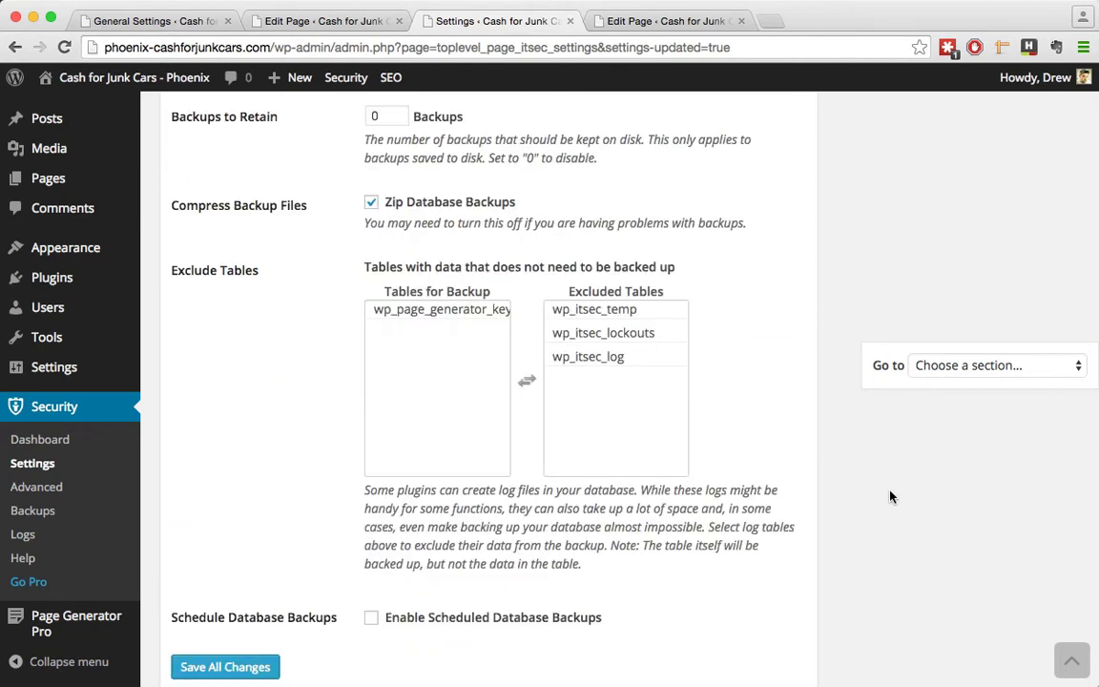
scroll(890, 496, "down", 6)
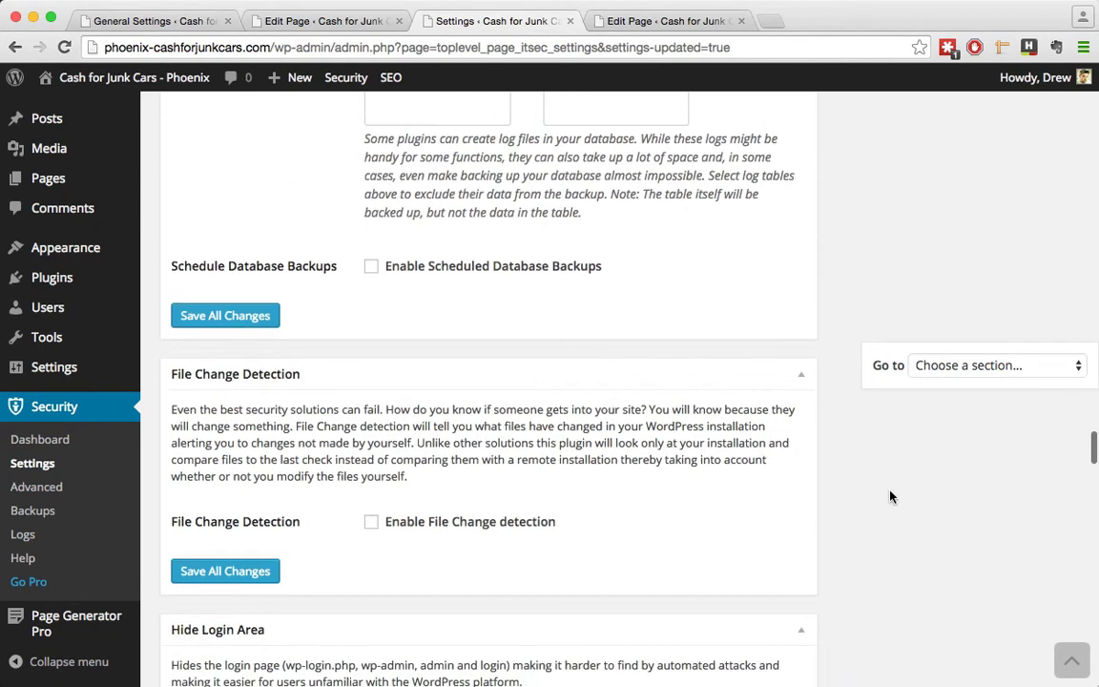
scroll(890, 522, "down", 2)
scroll(730, 508, "down", 5)
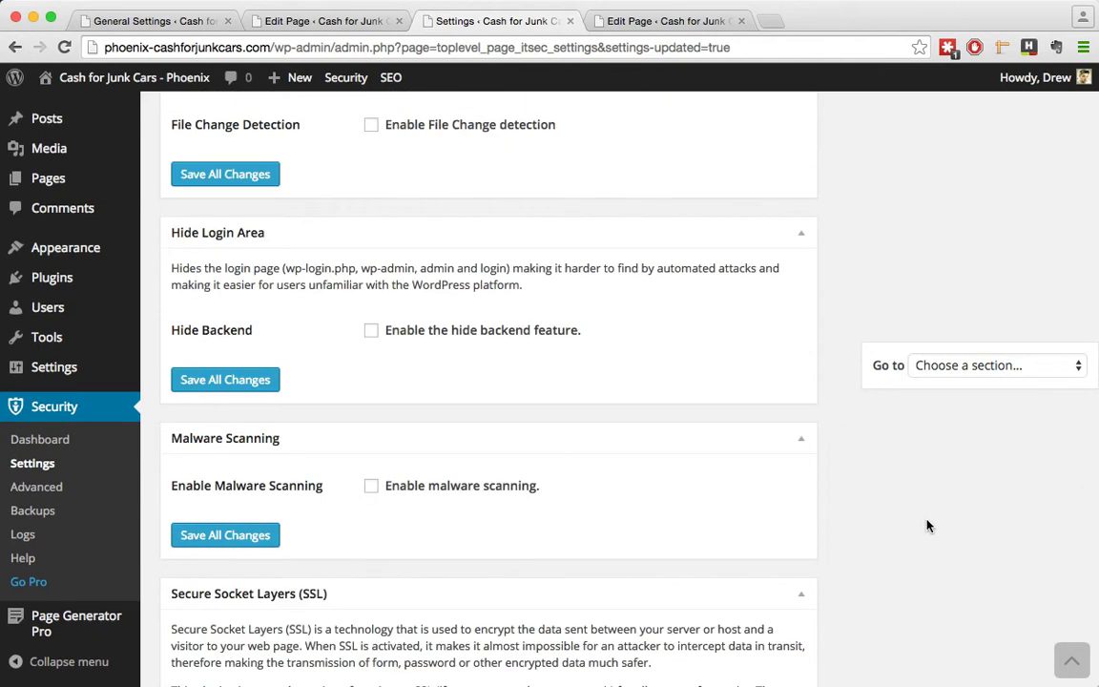
scroll(927, 525, "down", 3)
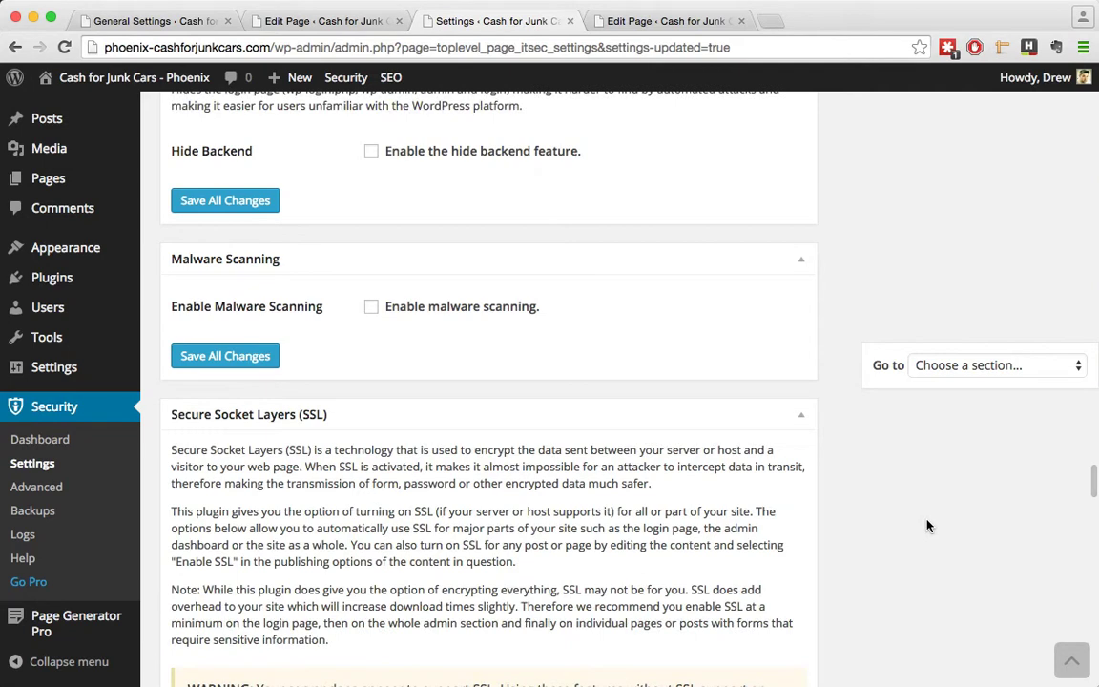
scroll(927, 526, "down", 5)
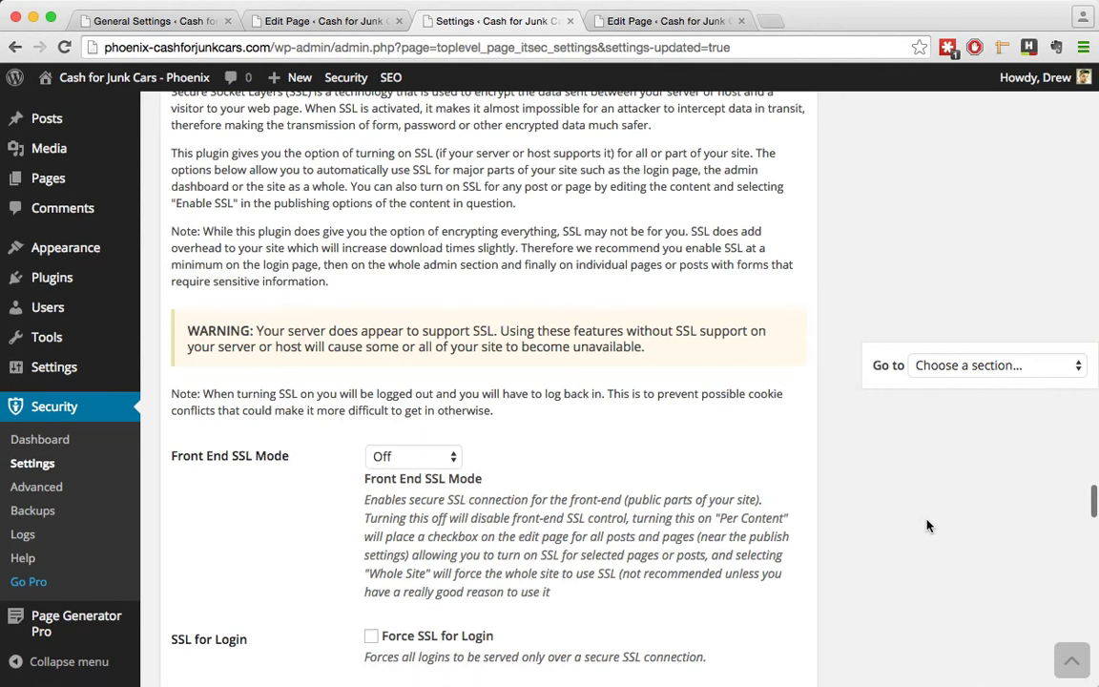
scroll(927, 525, "down", 8)
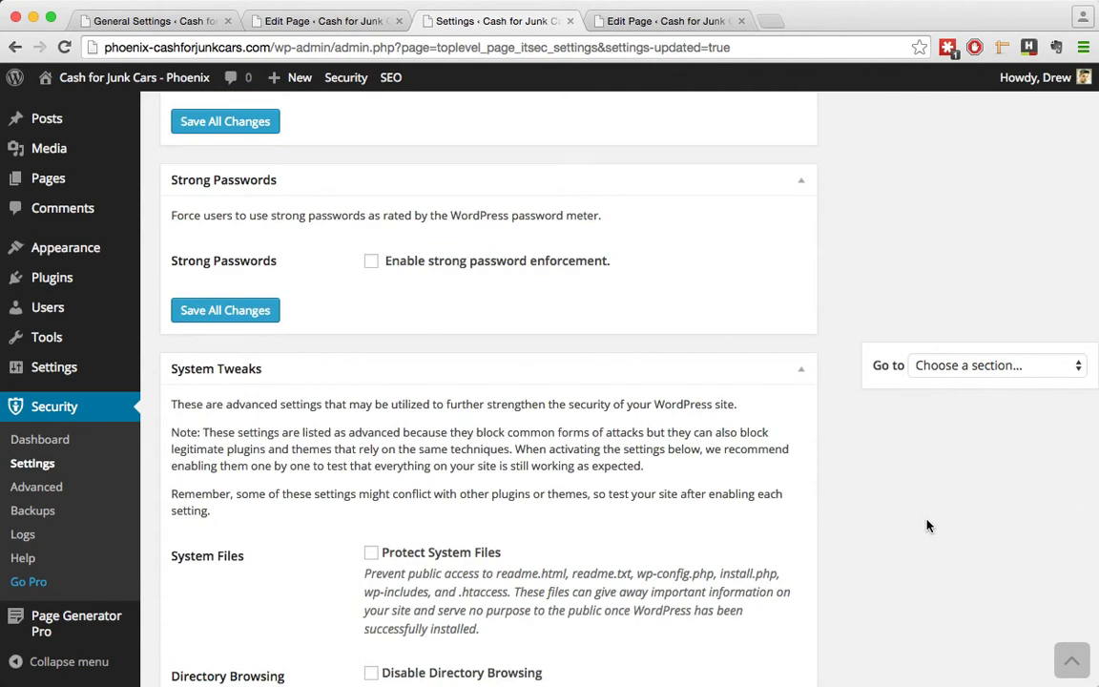
Step: Enable Protect System Files in the System Tweaks section and look over its remaining options
scroll(927, 525, "down", 6)
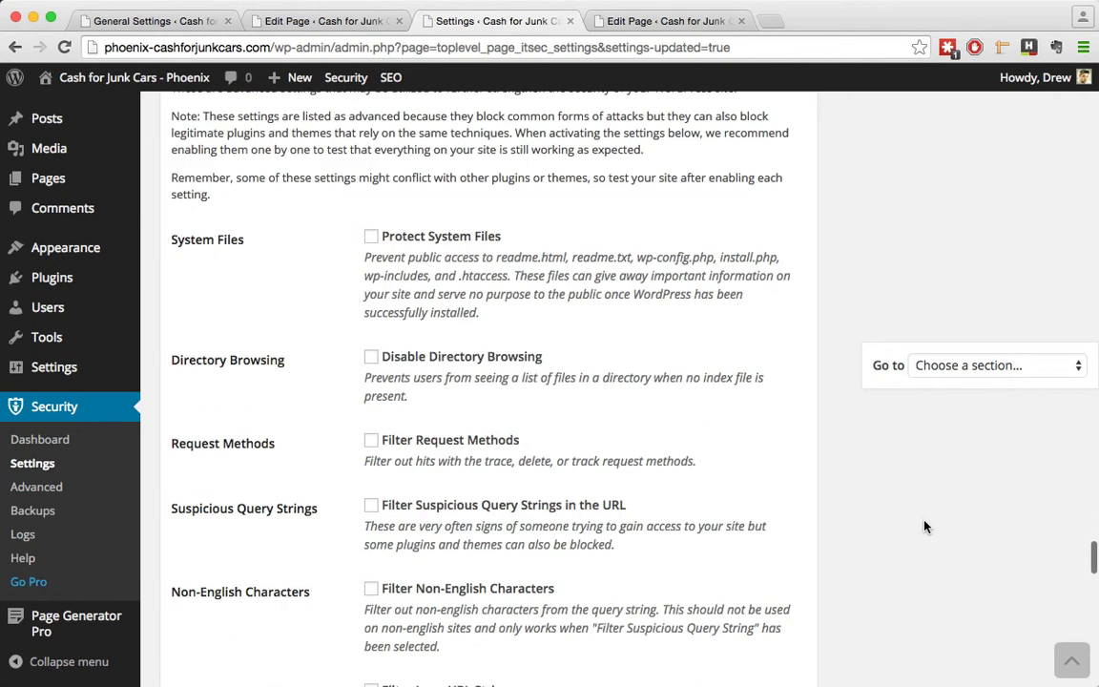
scroll(534, 362, "up", 1)
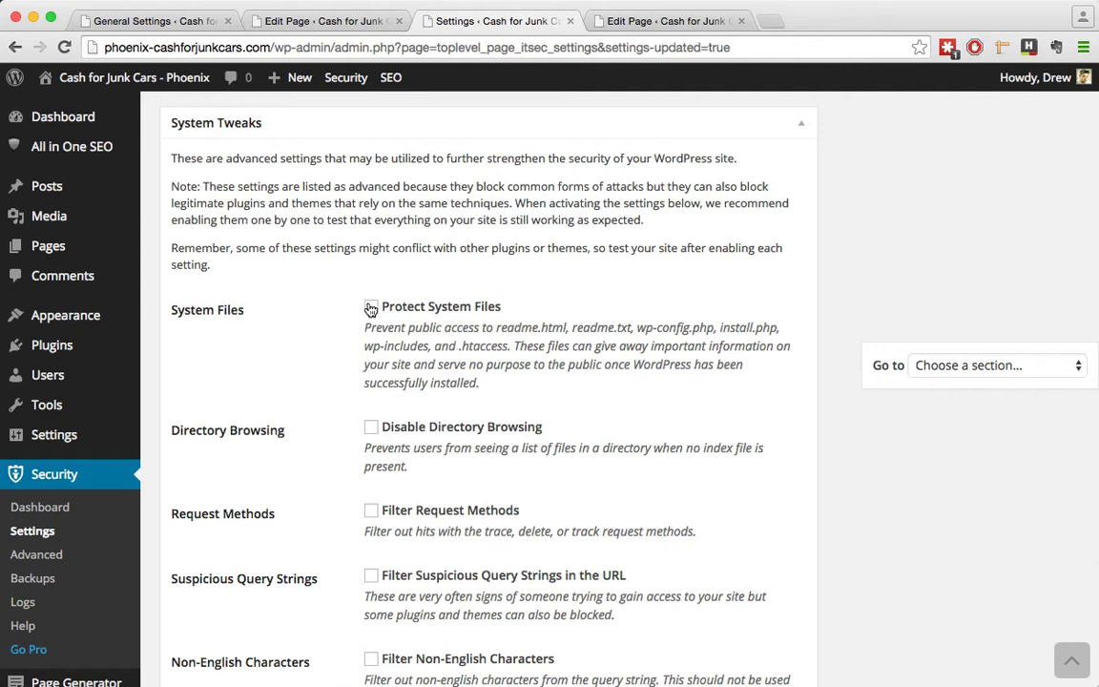
left_click(370, 308)
scroll(780, 473, "down", 5)
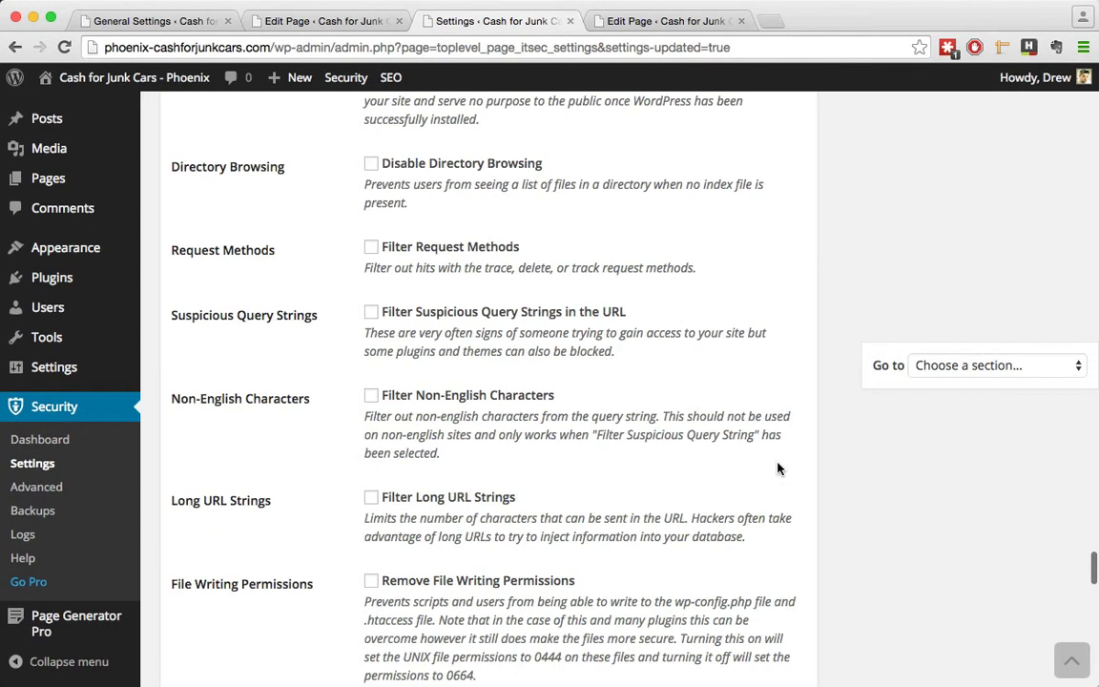
scroll(770, 457, "up", 3)
scroll(765, 491, "down", 6)
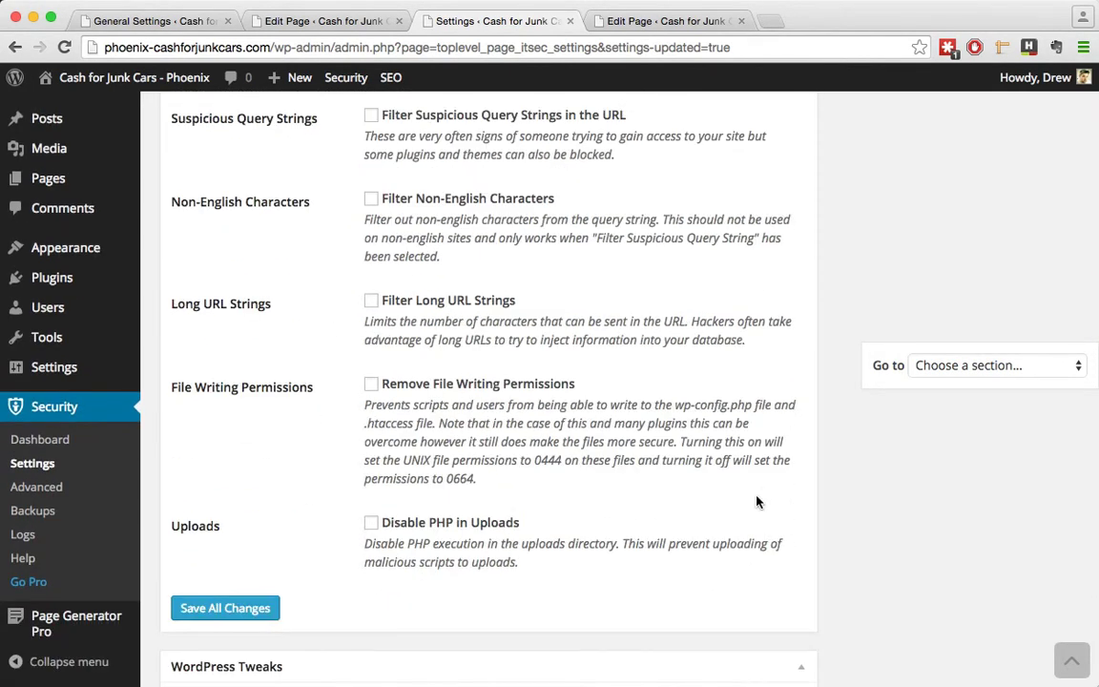
scroll(758, 498, "down", 2)
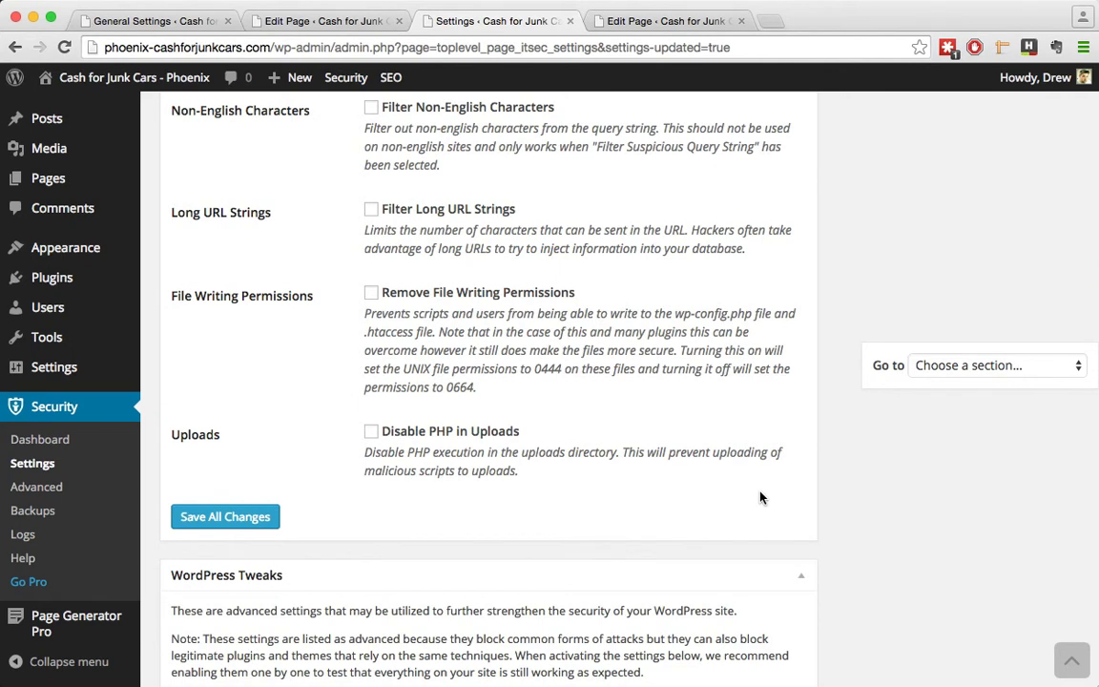
scroll(760, 496, "up", 1)
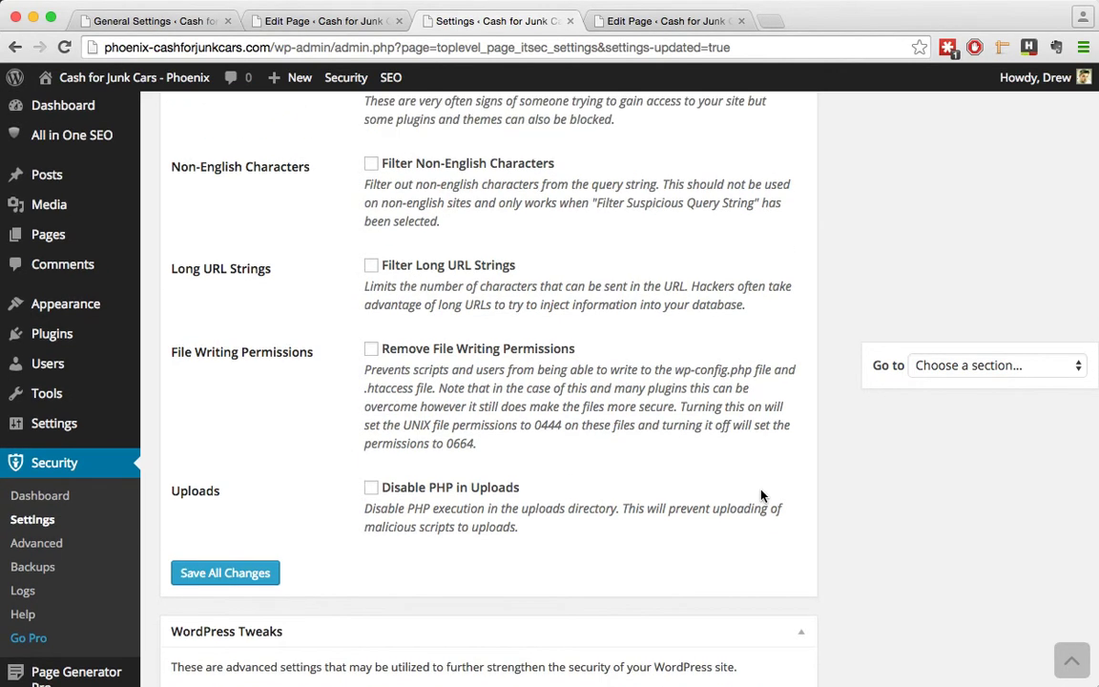
Step: In WordPress Tweaks, enable removal of the WordPress generator meta tag, Windows Live Writer header and RSD header, plus Reduce Comment Spam
scroll(493, 549, "down", 2)
scroll(493, 549, "down", 8)
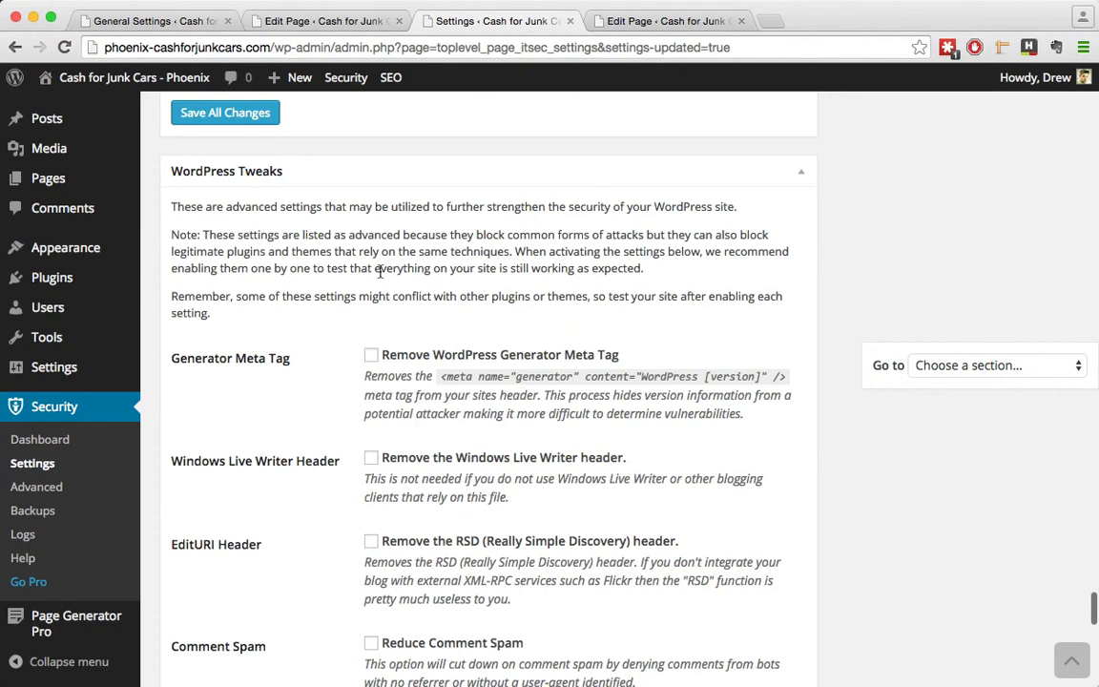
left_click(371, 355)
scroll(716, 409, "down", 3)
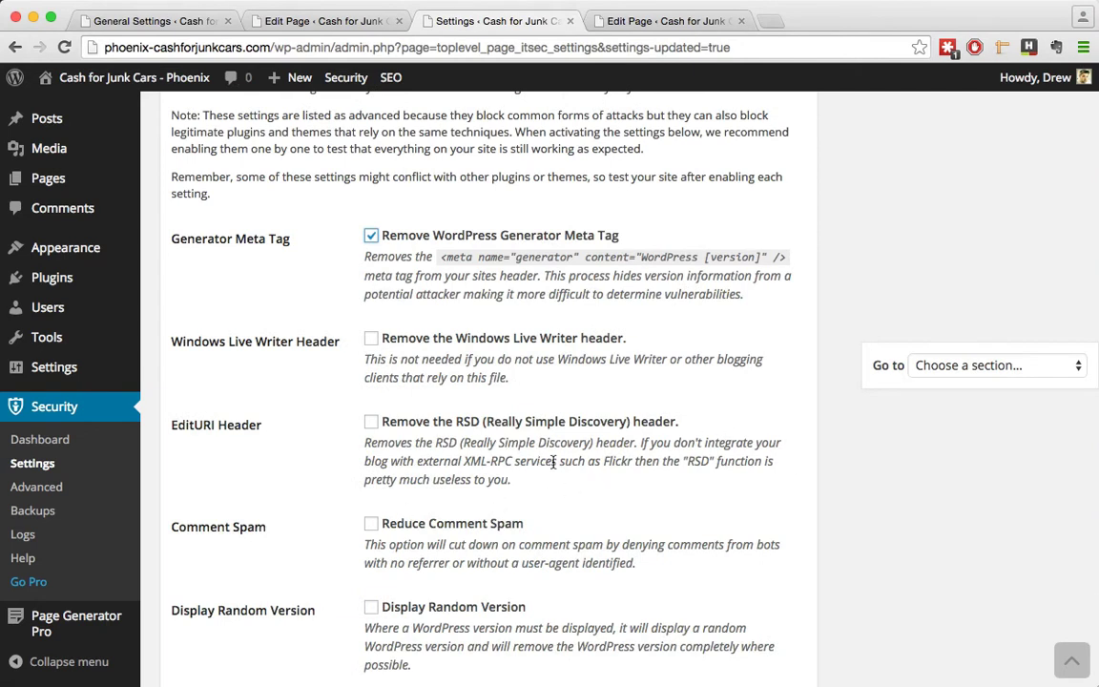
left_click(371, 421)
left_click(370, 344)
scroll(939, 468, "down", 1)
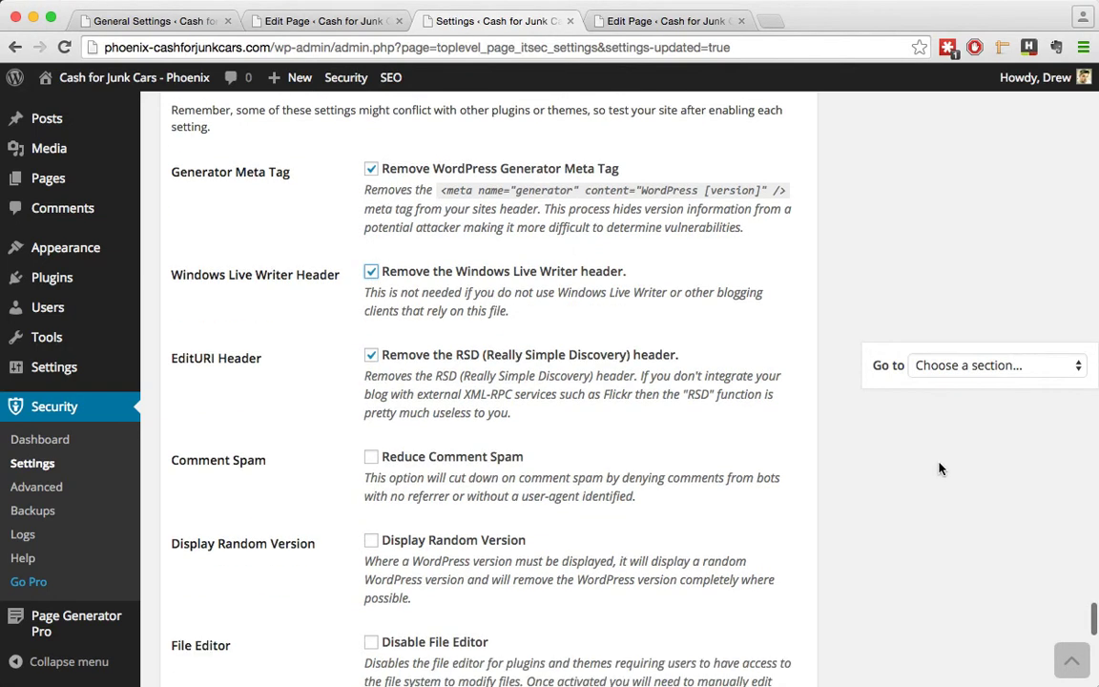
left_click(370, 456)
Step: Look over the remaining WordPress Tweaks options and save all changes to the security settings
scroll(978, 527, "down", 2)
scroll(358, 481, "down", 1)
scroll(338, 492, "down", 2)
scroll(338, 496, "down", 5)
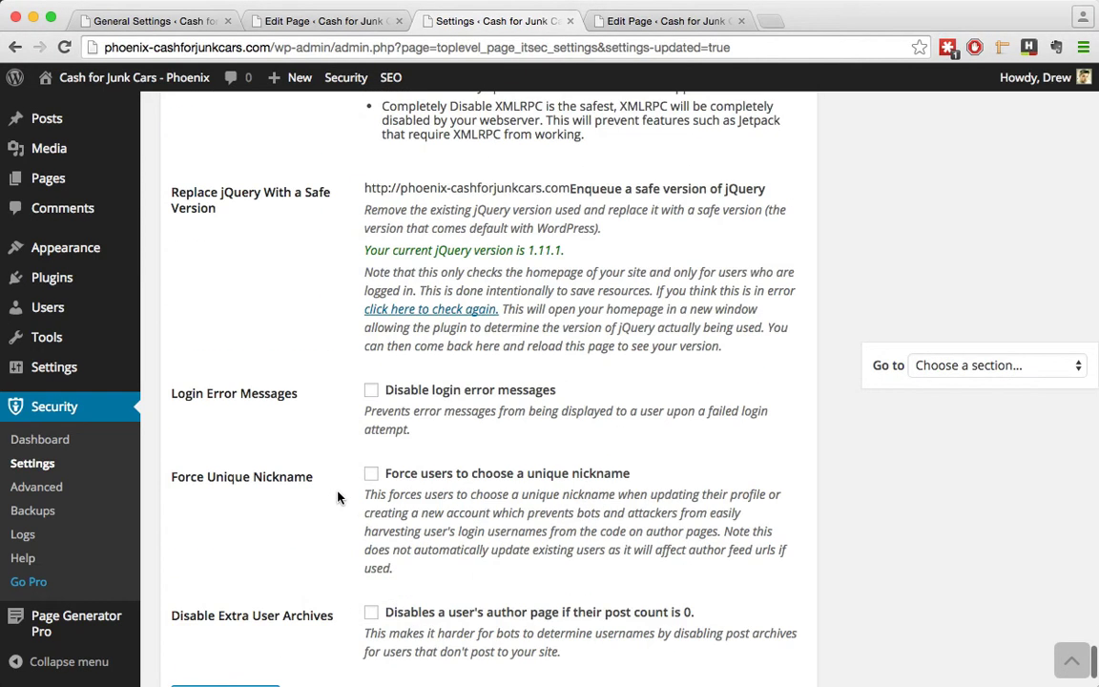
scroll(322, 537, "down", 2)
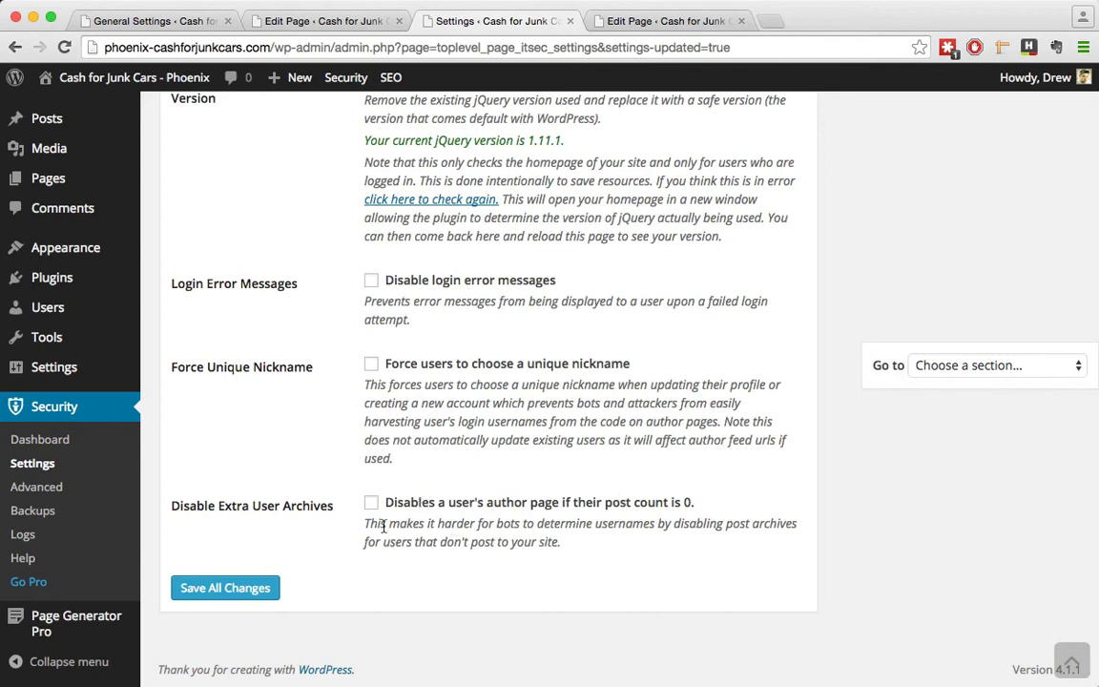
left_click(216, 590)
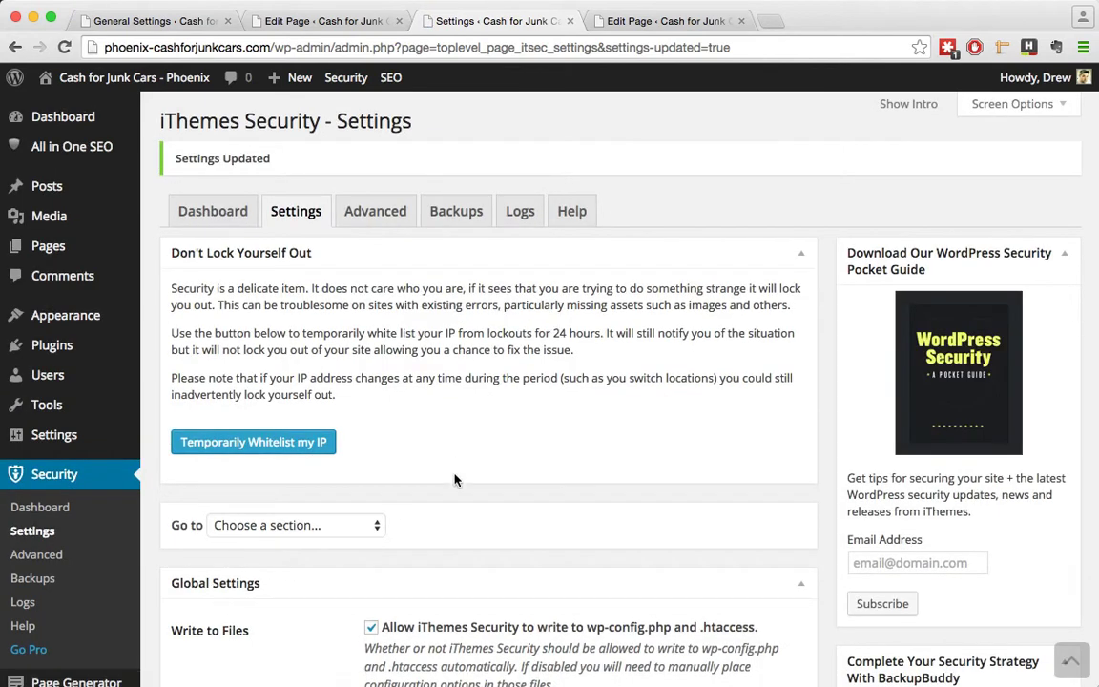
scroll(930, 540, "down", 10)
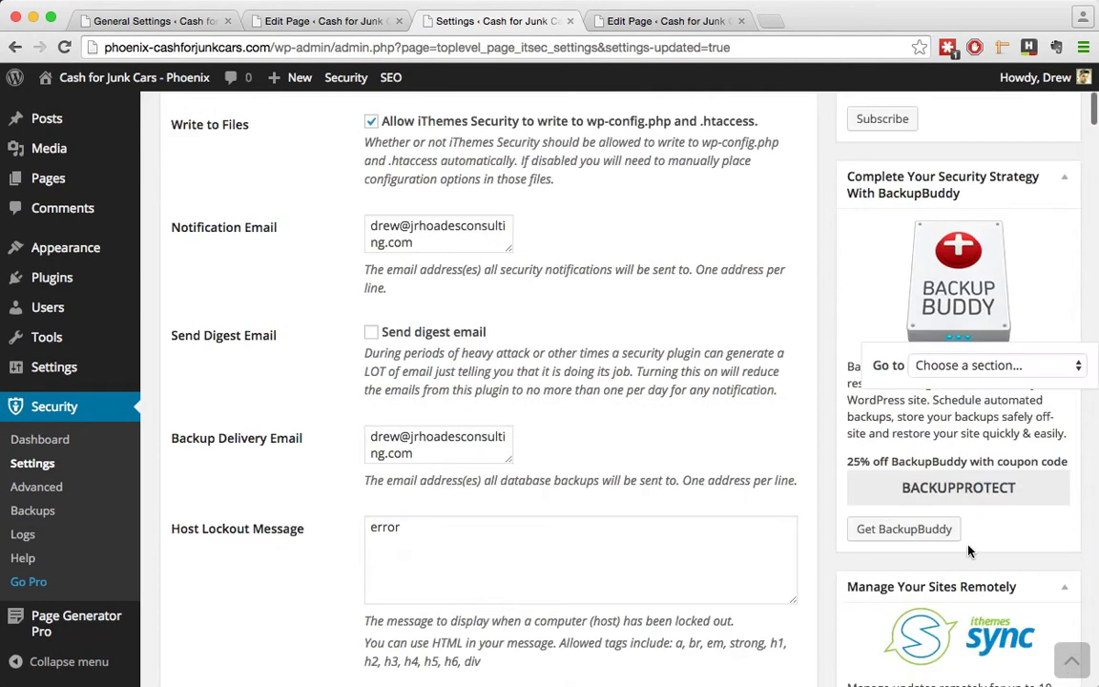
scroll(974, 515, "down", 3)
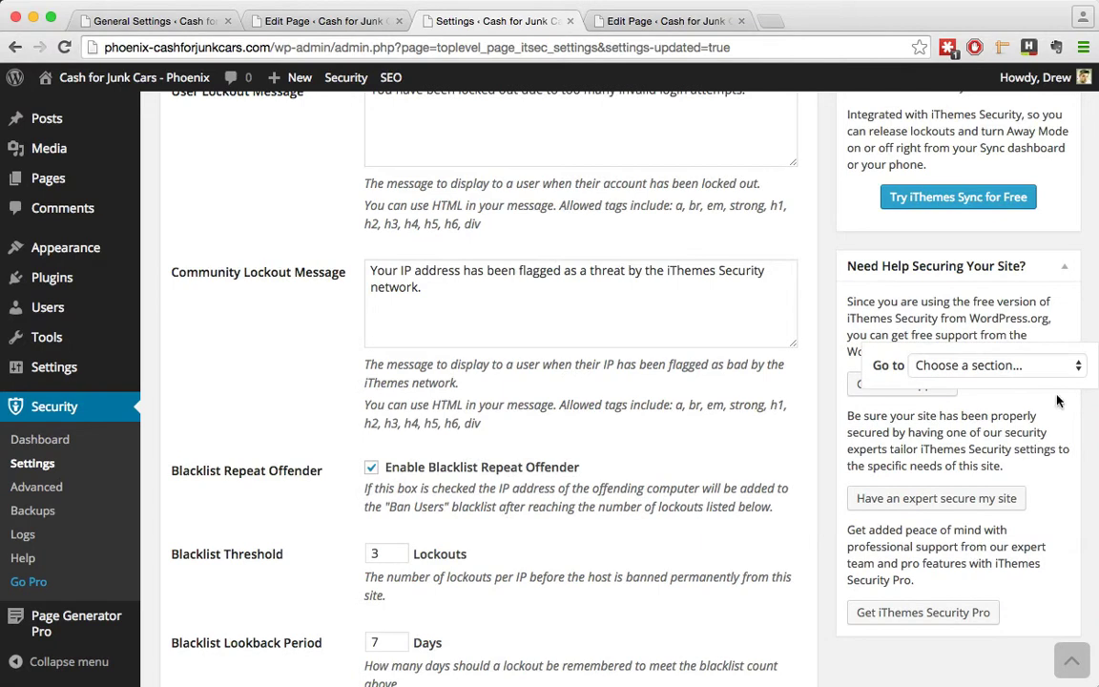
left_click(1078, 366)
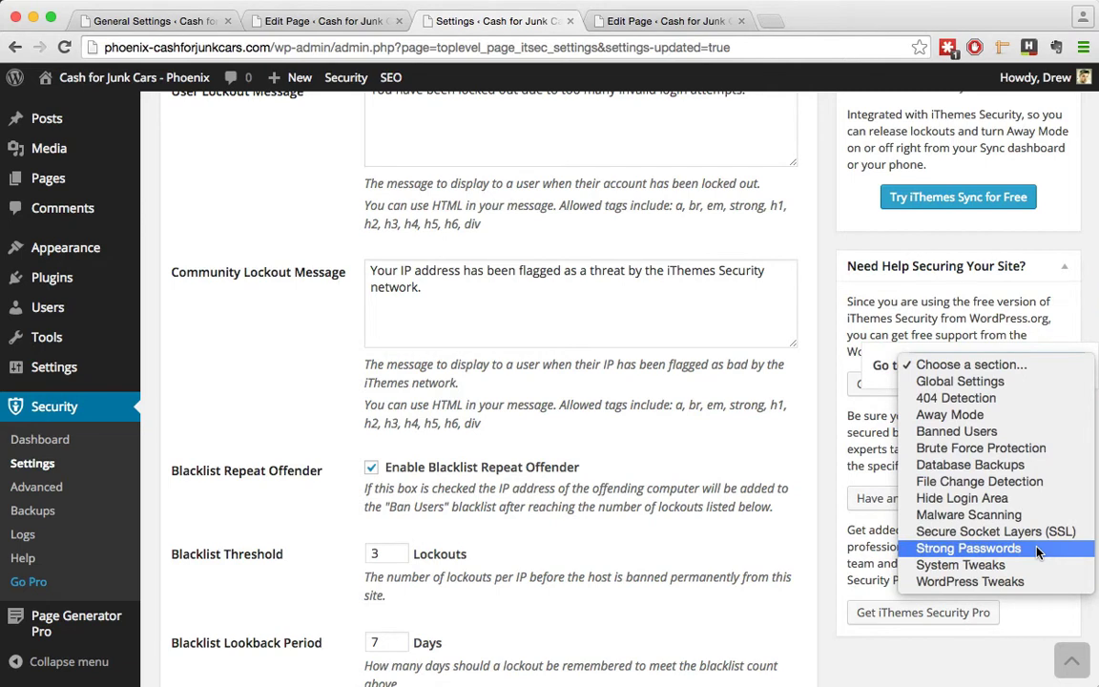
left_click(324, 436)
Step: Go to the Advanced iThemes Security settings and turn on Enable Change Admin User
scroll(324, 435, "up", 12)
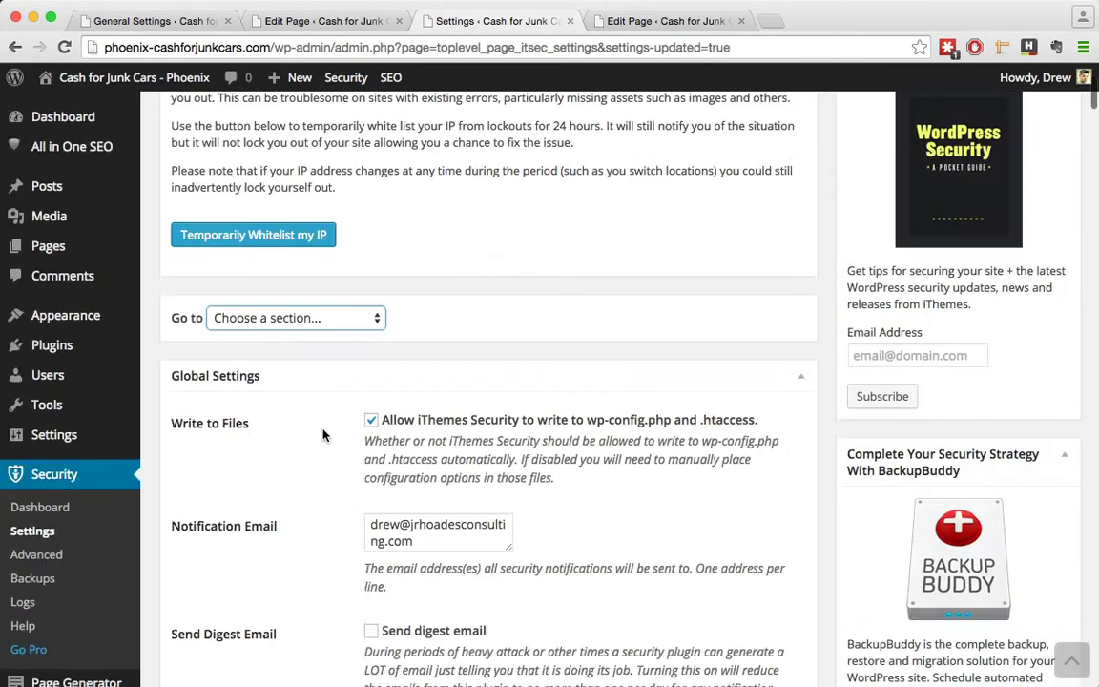
left_click(370, 218)
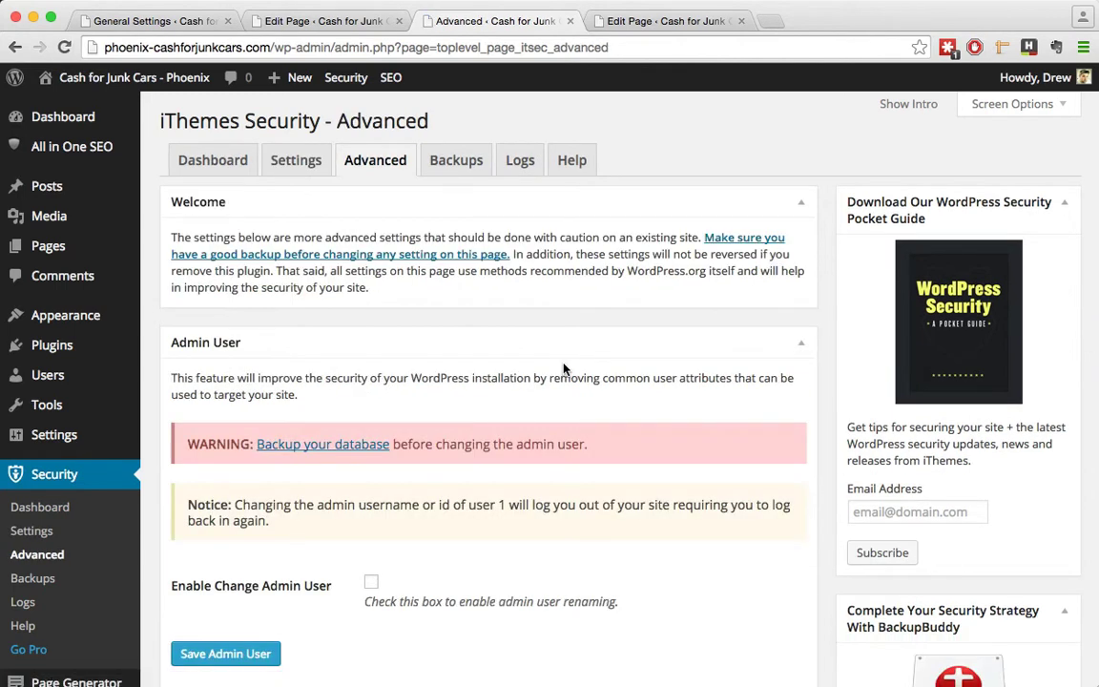
scroll(703, 399, "down", 2)
scroll(703, 400, "down", 2)
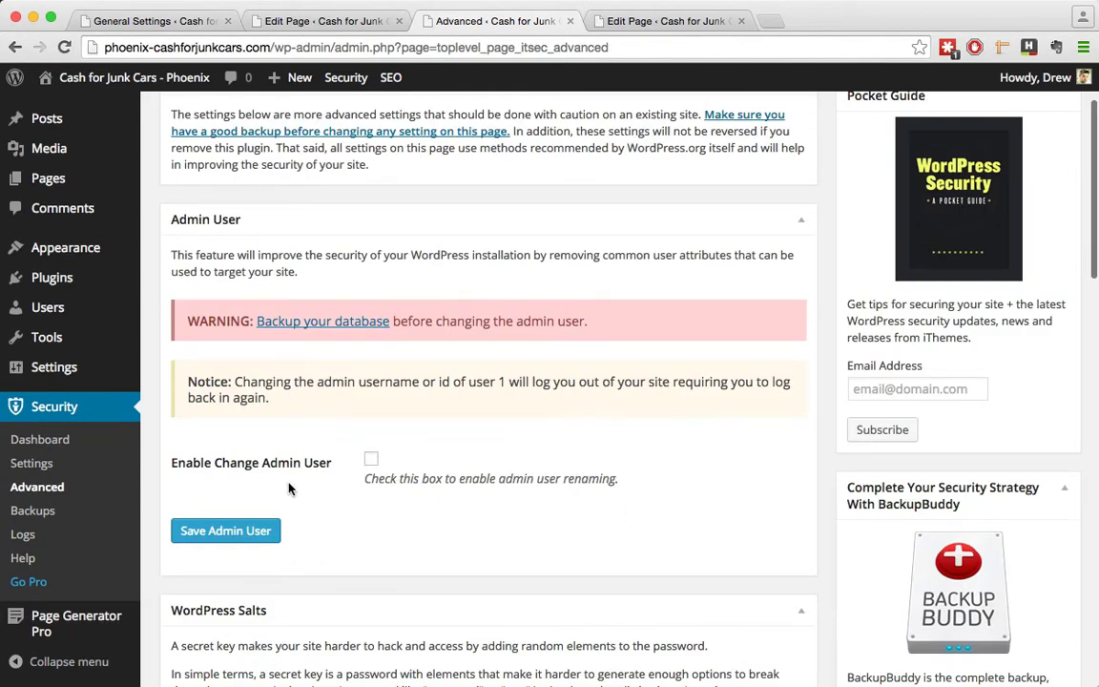
left_click(371, 459)
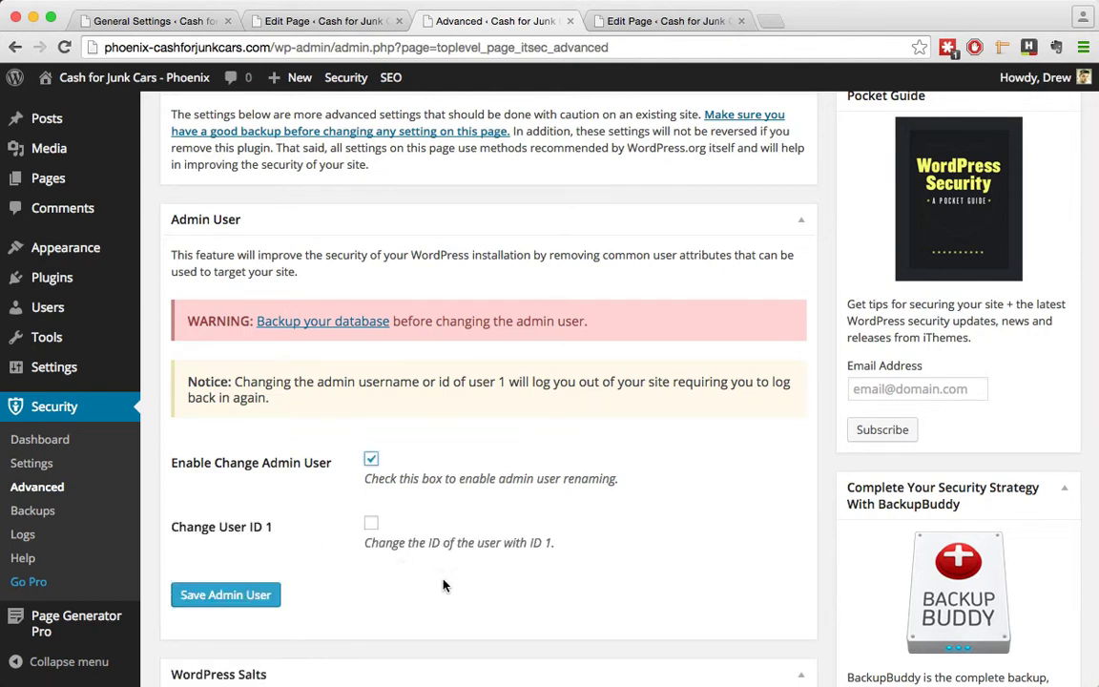
Step: Turn on Change User ID 1 in the Admin User section and save the admin user settings
scroll(662, 579, "down", 2)
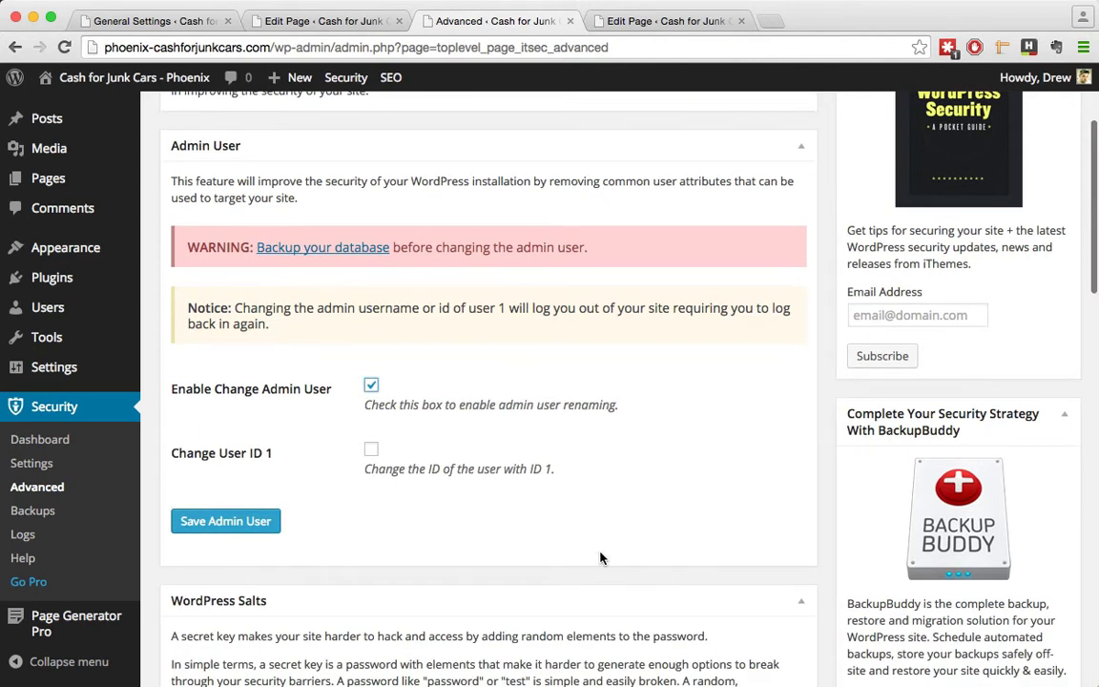
left_click(371, 449)
left_click(265, 521)
scroll(552, 485, "down", 5)
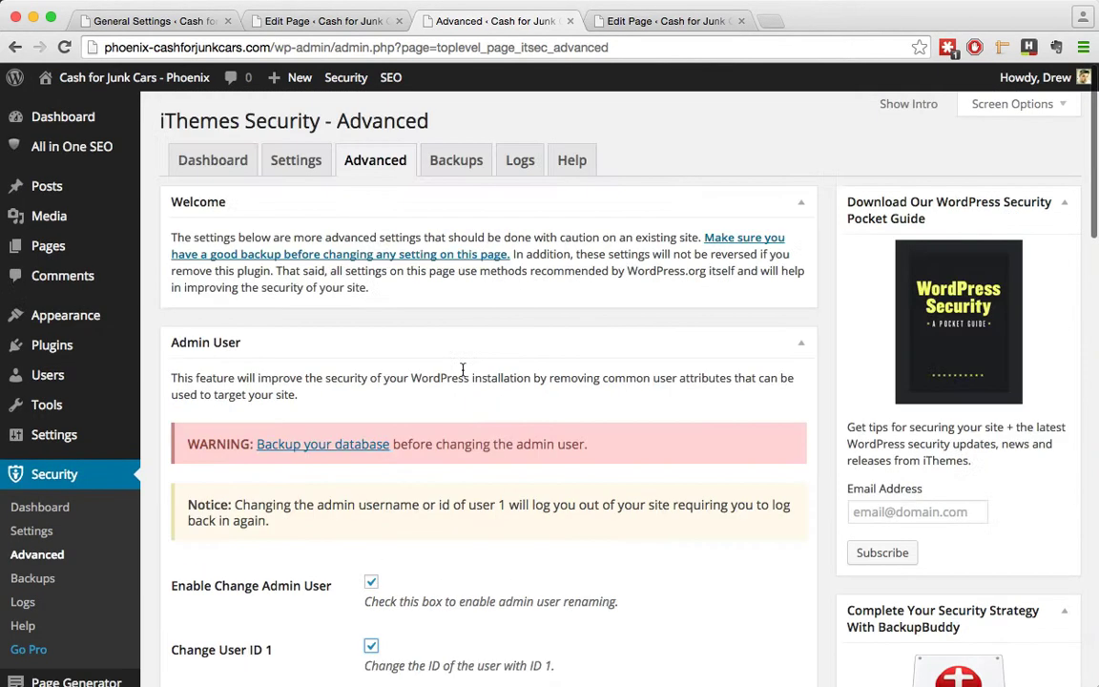
scroll(529, 519, "down", 5)
left_click(188, 279)
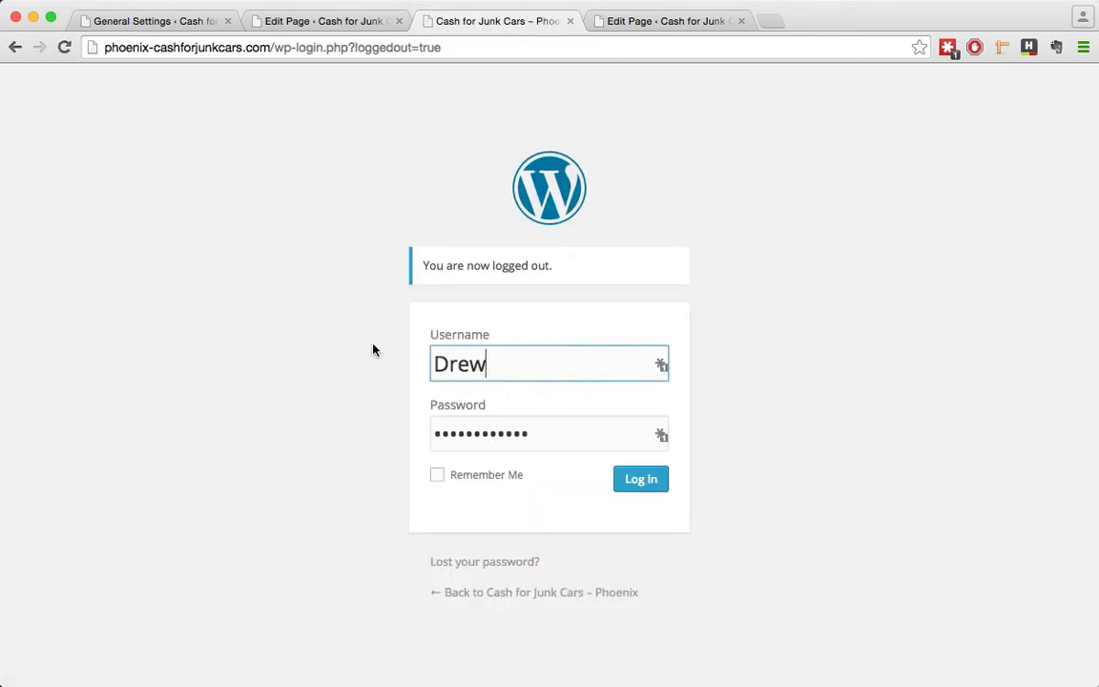
Step: Log back in to the Phoenix site with the prefilled credentials and look over the dashboard
left_click(652, 487)
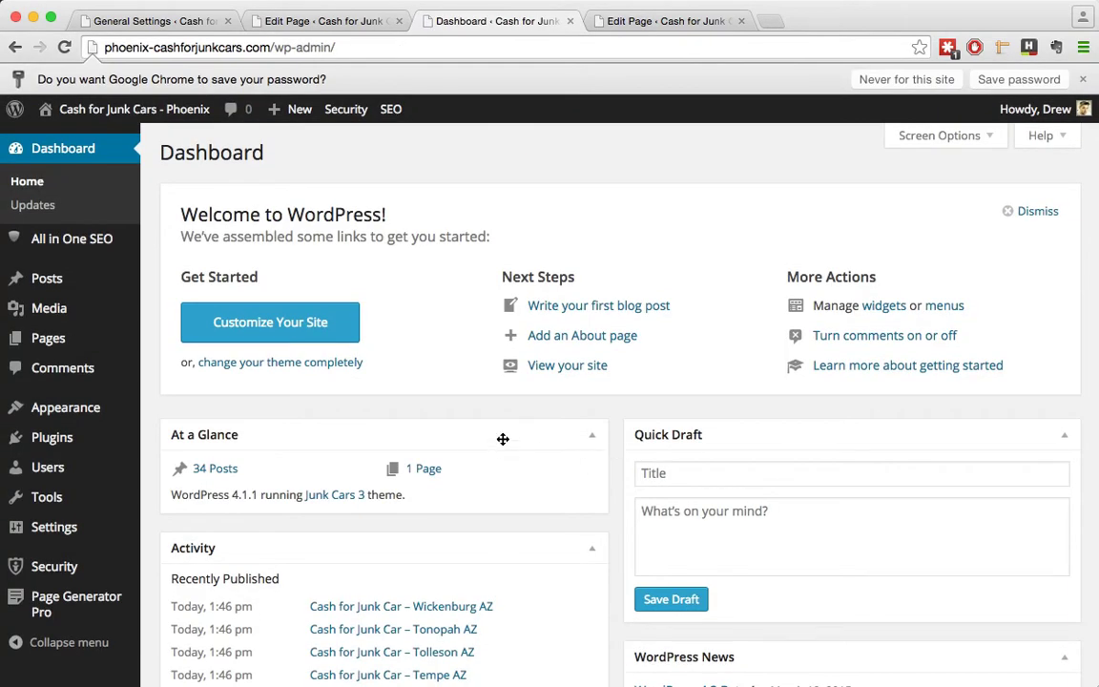
scroll(503, 450, "down", 3)
scroll(503, 448, "up", 3)
Step: Switch to the code editor and locate readme.html among the files in the site's root folder
left_click(820, 2)
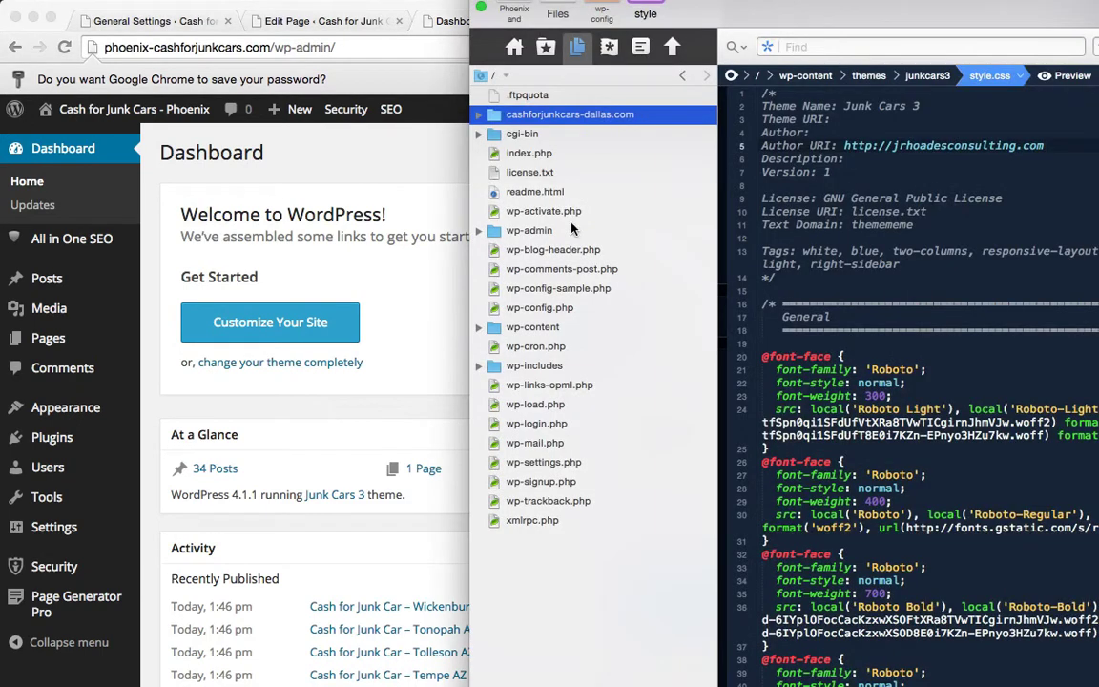
left_click(531, 191)
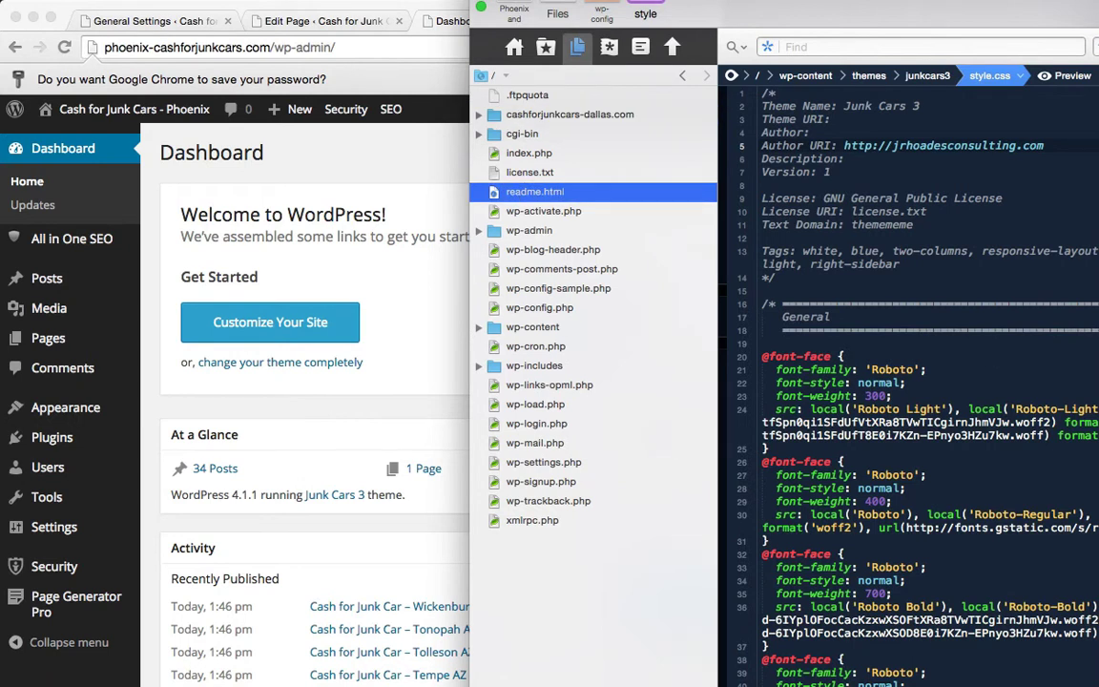
key("super+Tab")
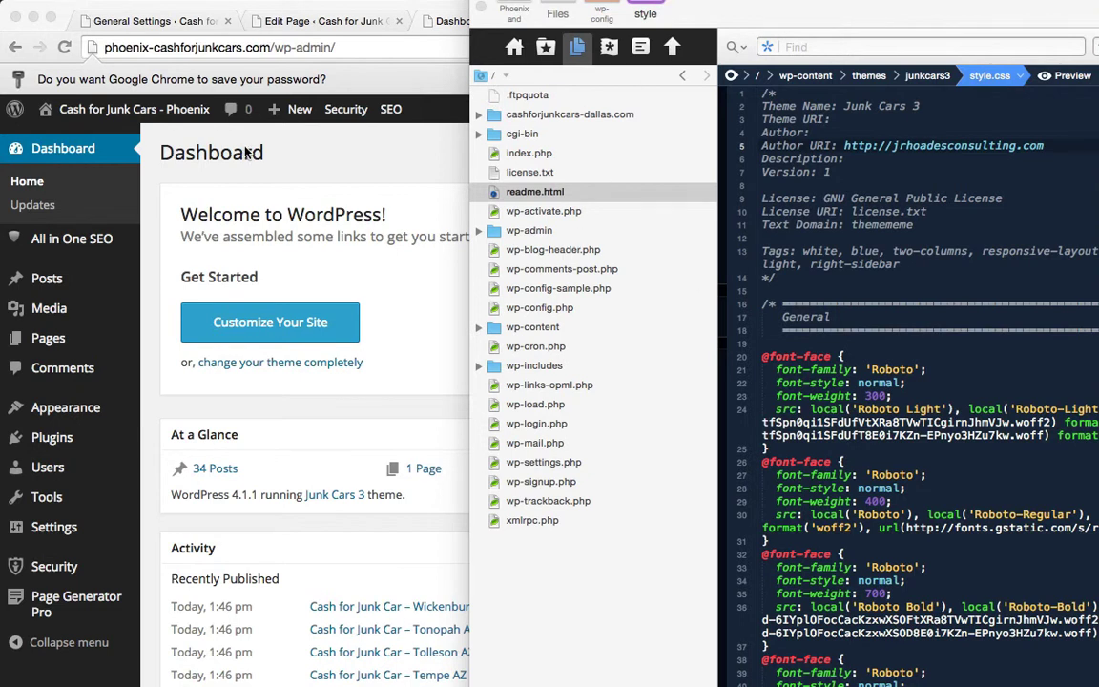
Step: Open wp-config.php from the site's root folder and examine the database name in the DB_NAME definition
left_click(1056, 3)
left_click(551, 308)
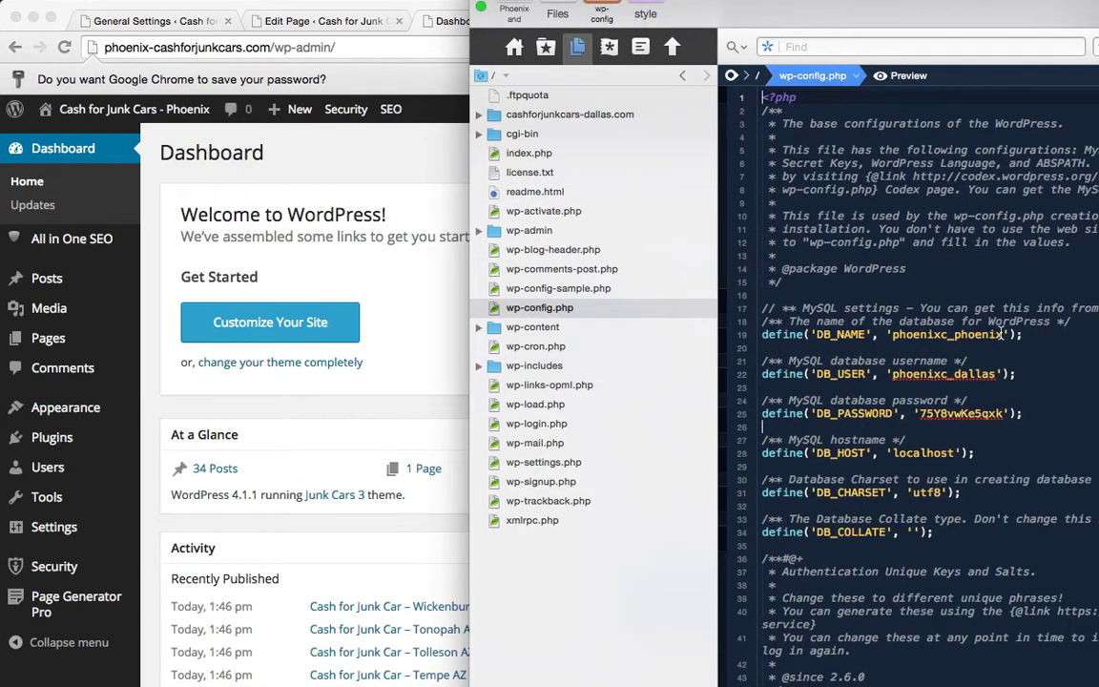
double_click(995, 334)
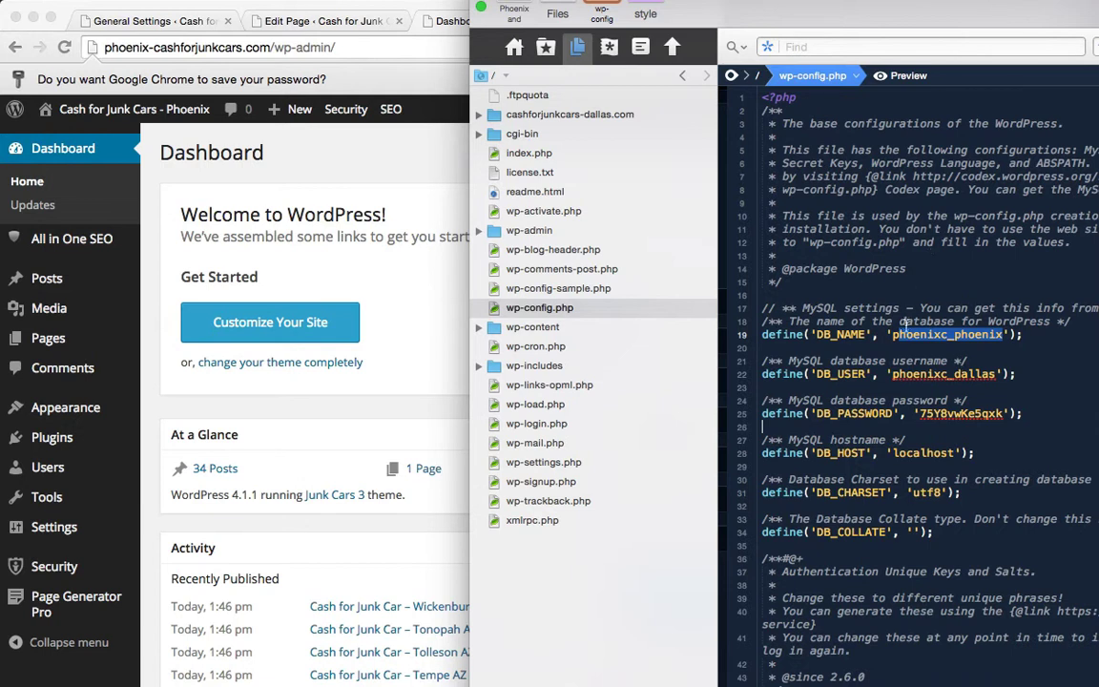
left_click(951, 335)
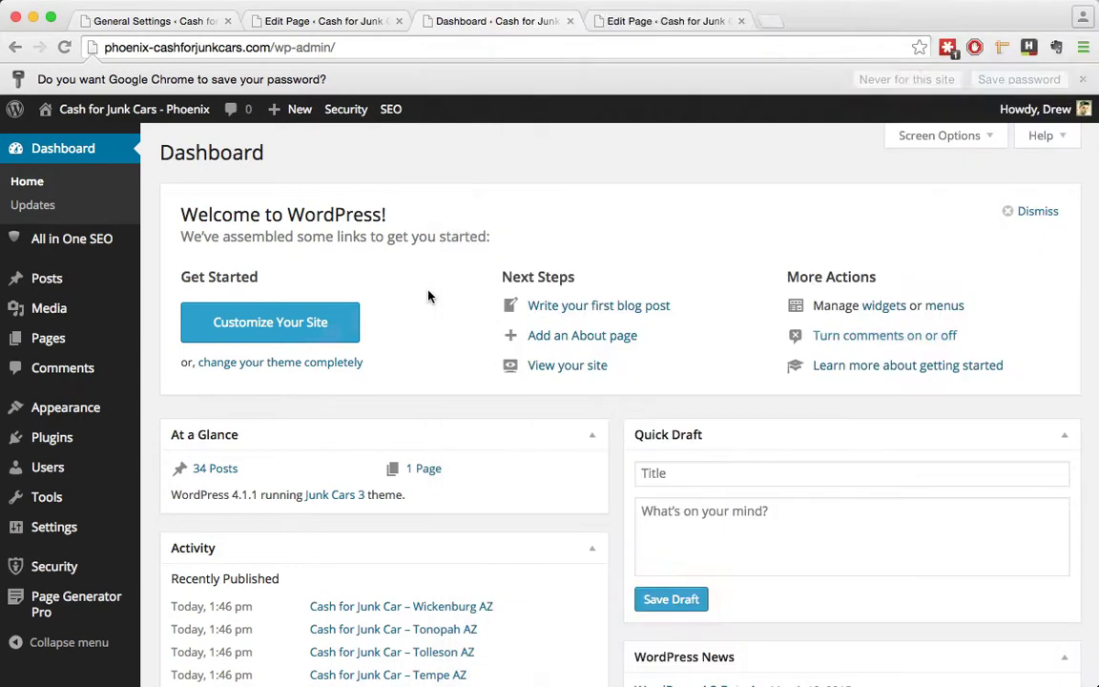
left_click(385, 260)
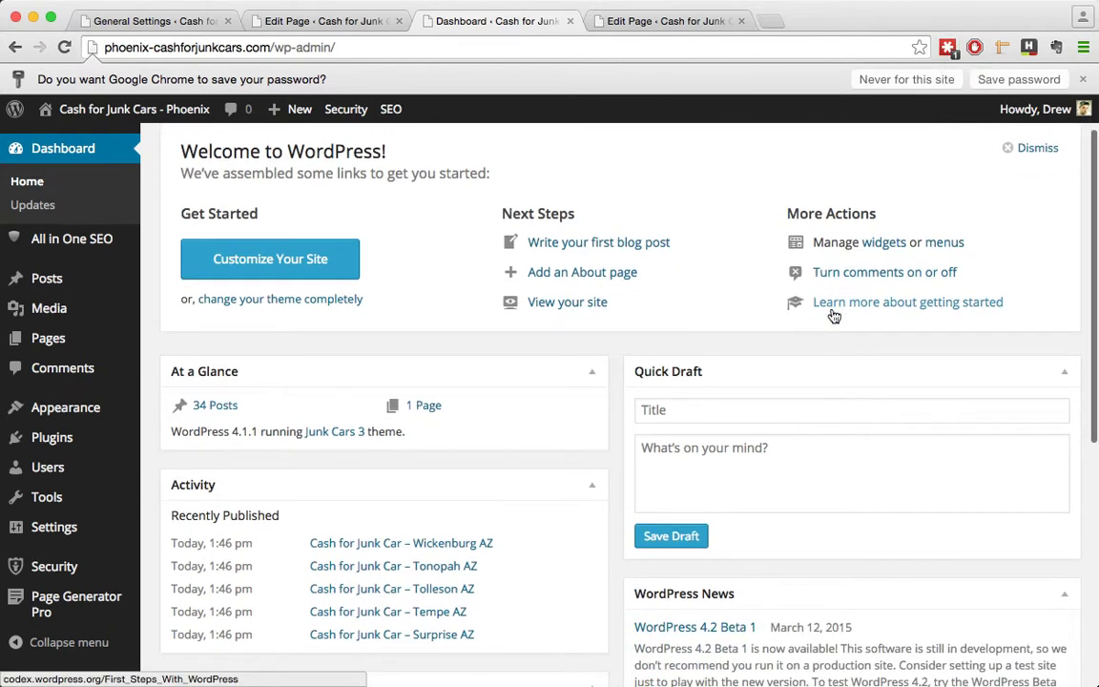
scroll(821, 312, "down", 4)
scroll(448, 412, "down", 5)
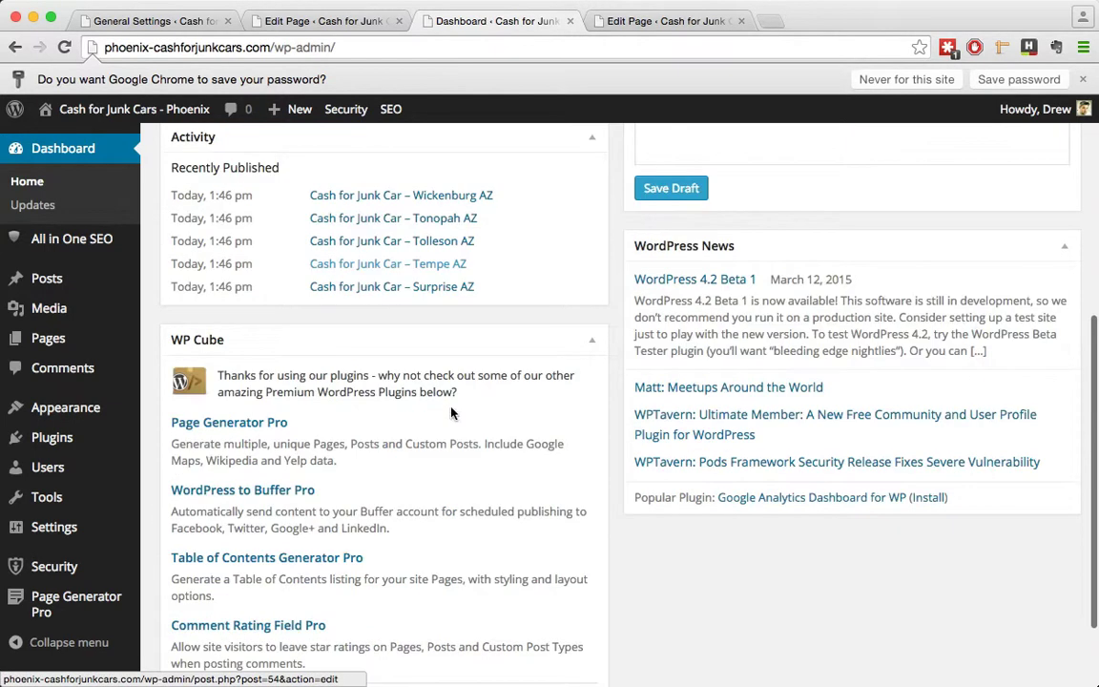
scroll(451, 409, "up", 10)
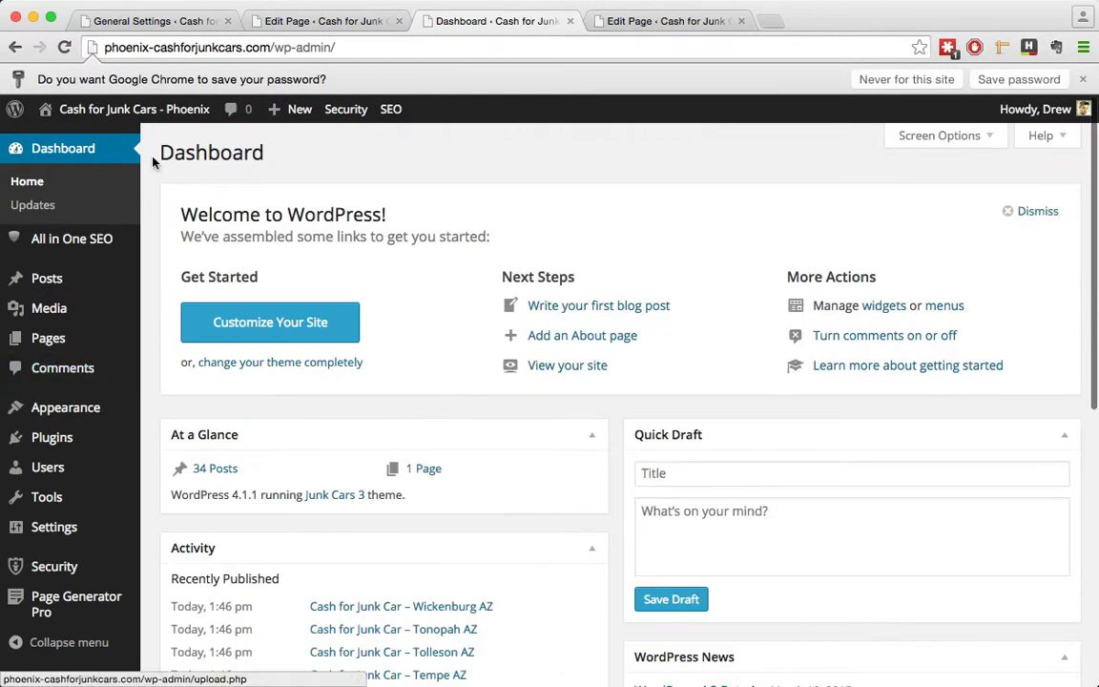
Step: Visit the live Phoenix site, look over its home page header and first post, and return to the WordPress dashboard
left_click(131, 116)
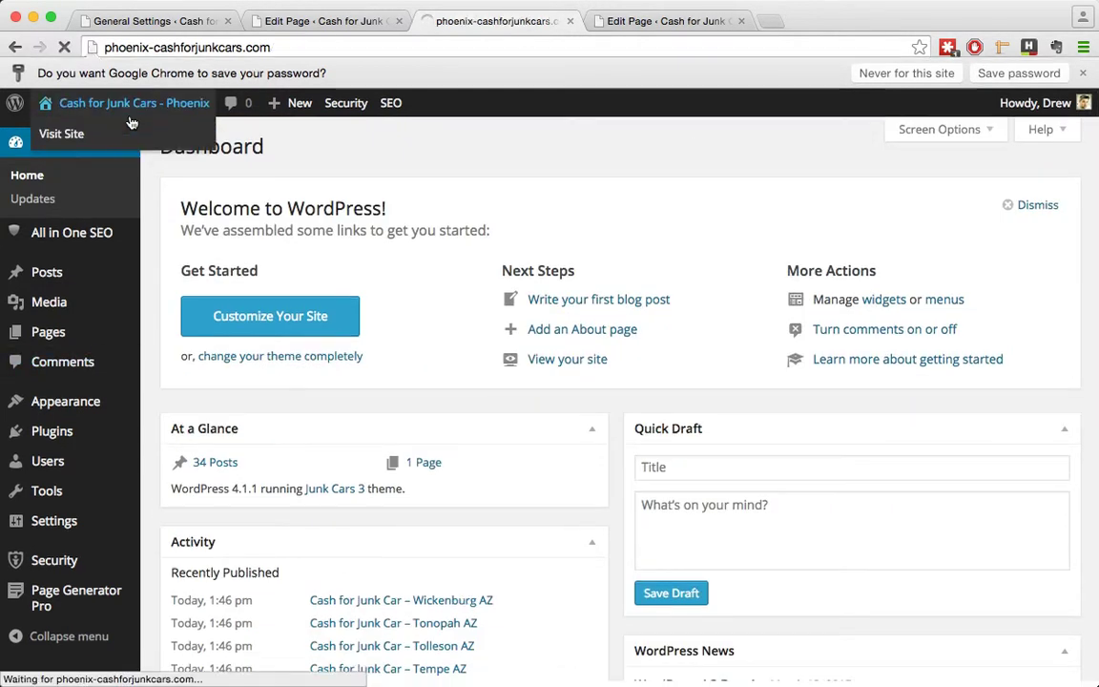
scroll(876, 418, "down", 6)
scroll(457, 433, "up", 5)
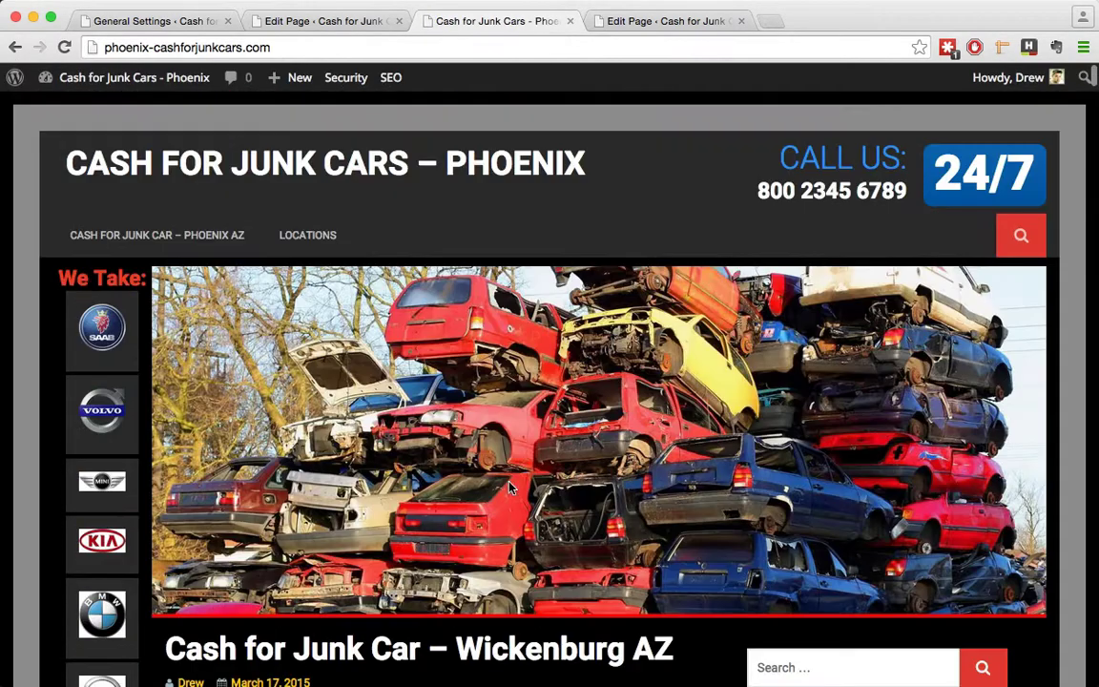
scroll(668, 393, "down", 1)
scroll(667, 393, "down", 2)
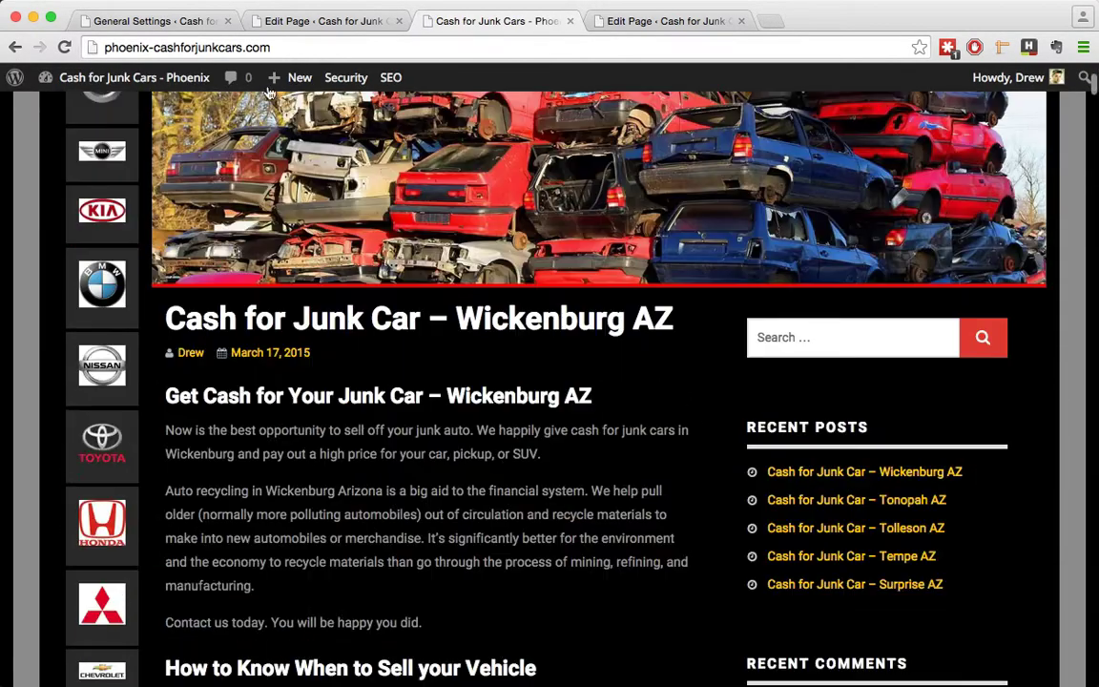
scroll(200, 104, "up", 4)
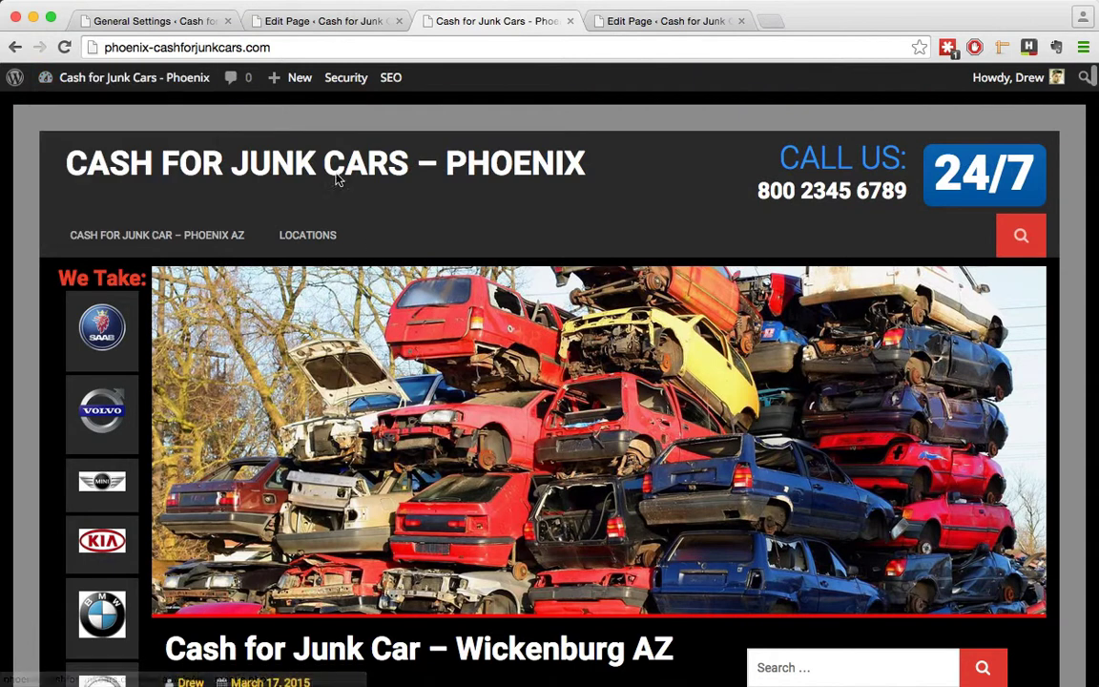
left_click(135, 81)
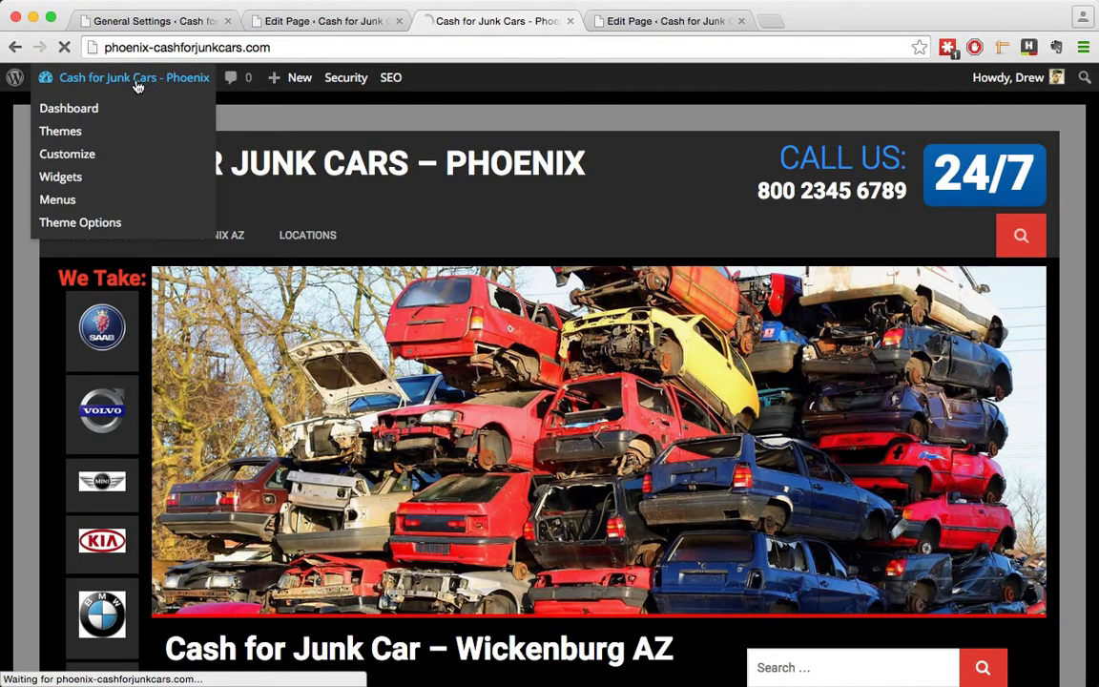
scroll(430, 413, "down", 2)
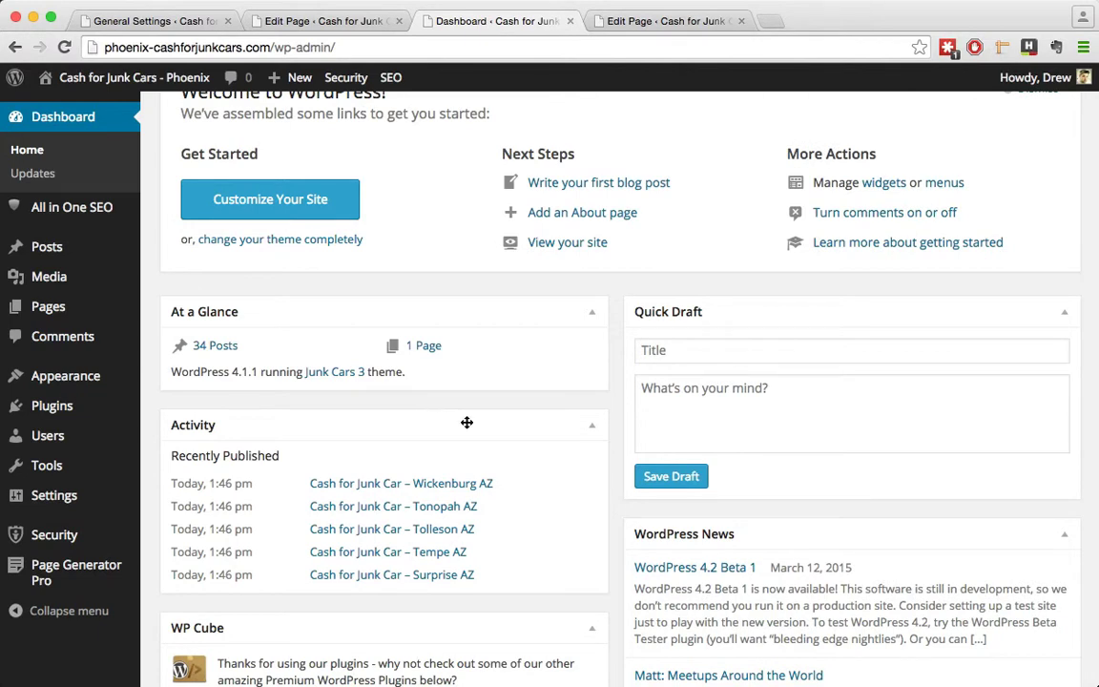